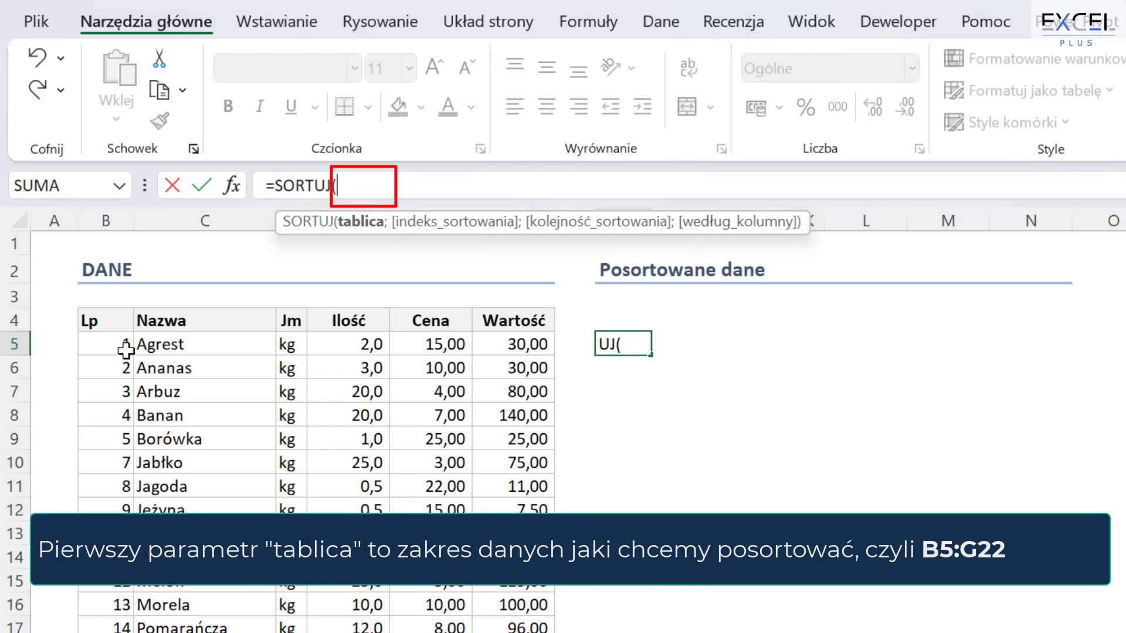
- Complete the SORTUJ formula in I5 to sort B5:G22 by column 6 in descending order (-1), and inspect the spilled cells
drag(116, 342, 516, 632)
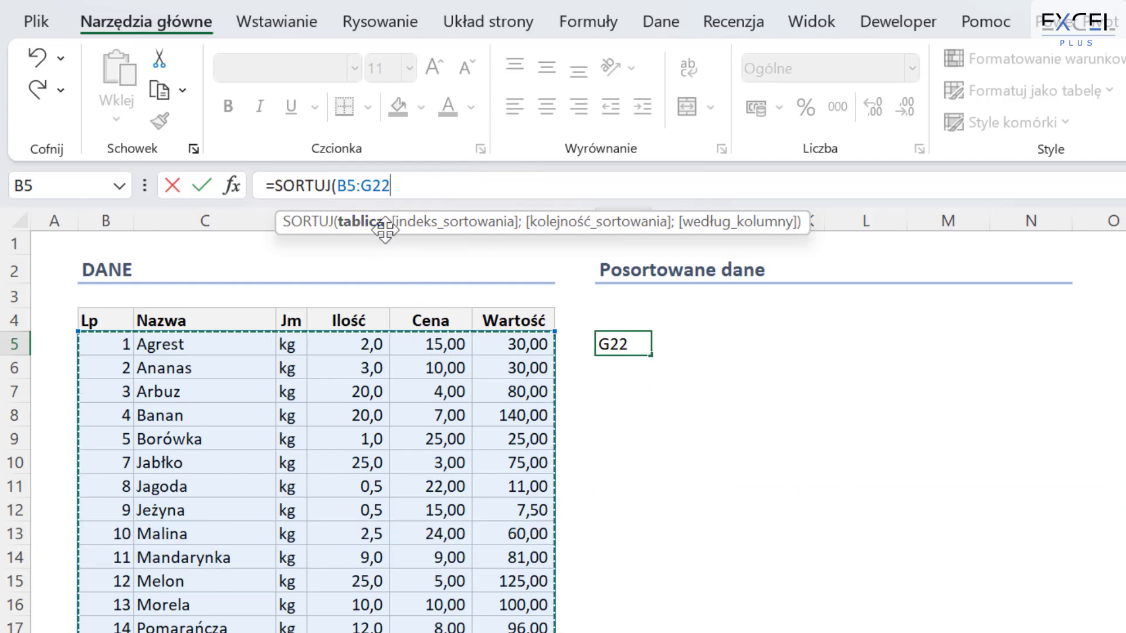
text(;)
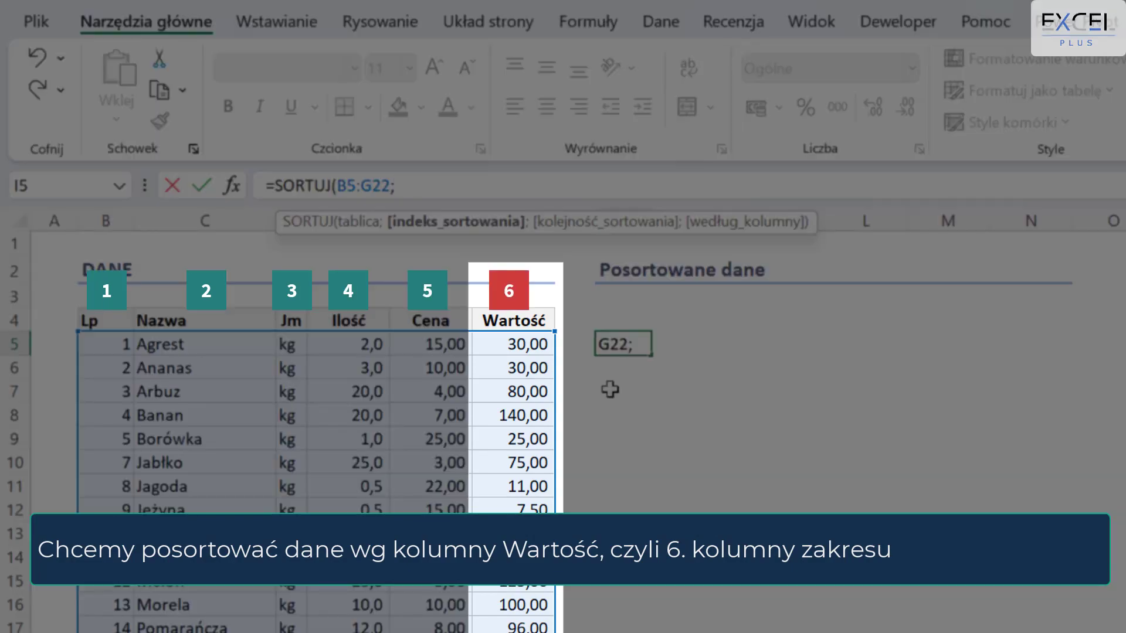
text(6)
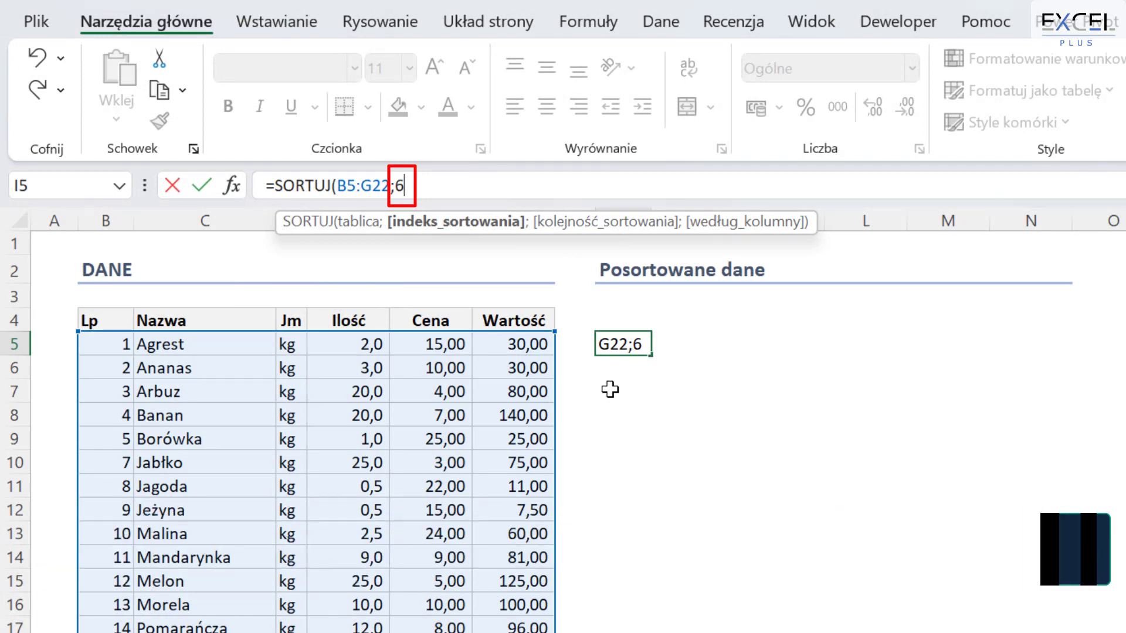
text(;)
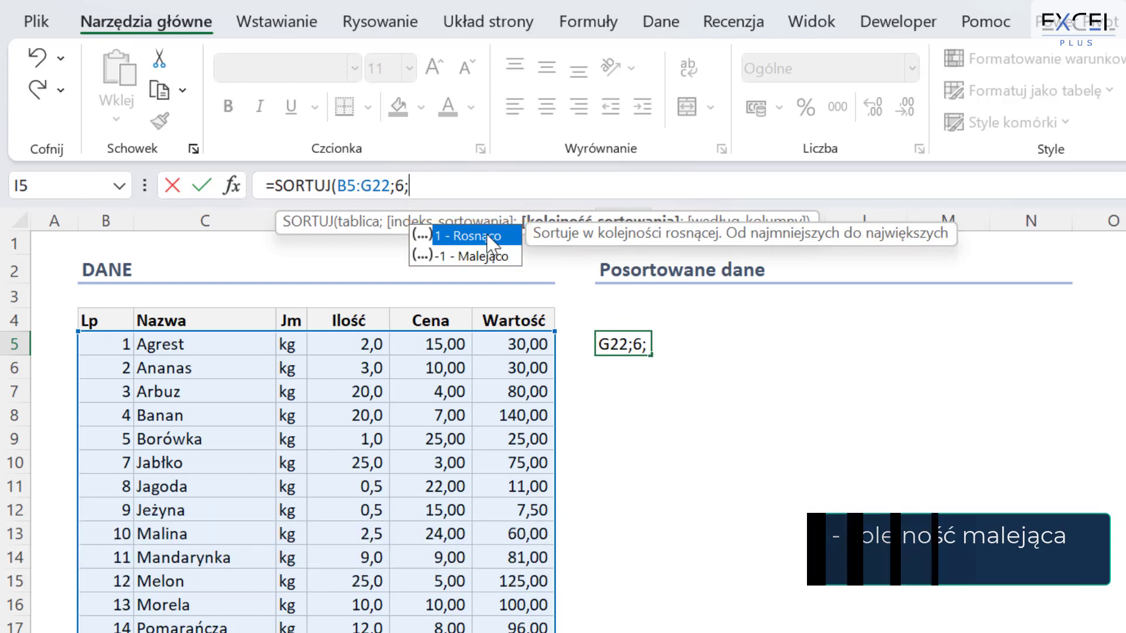
click(490, 258)
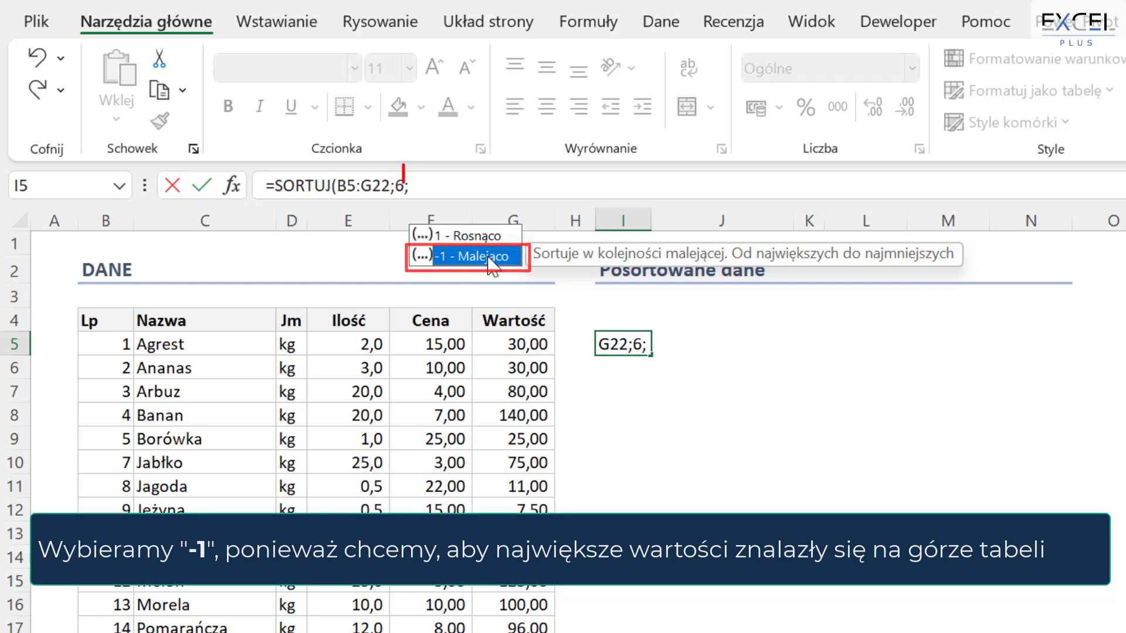
double_click(490, 258)
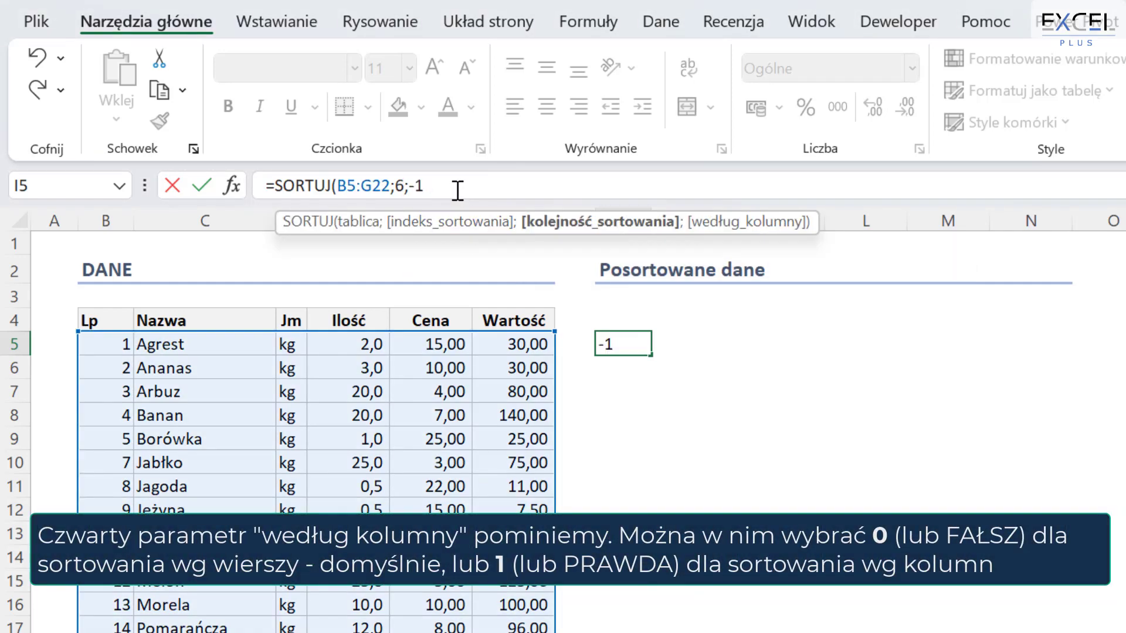
text())
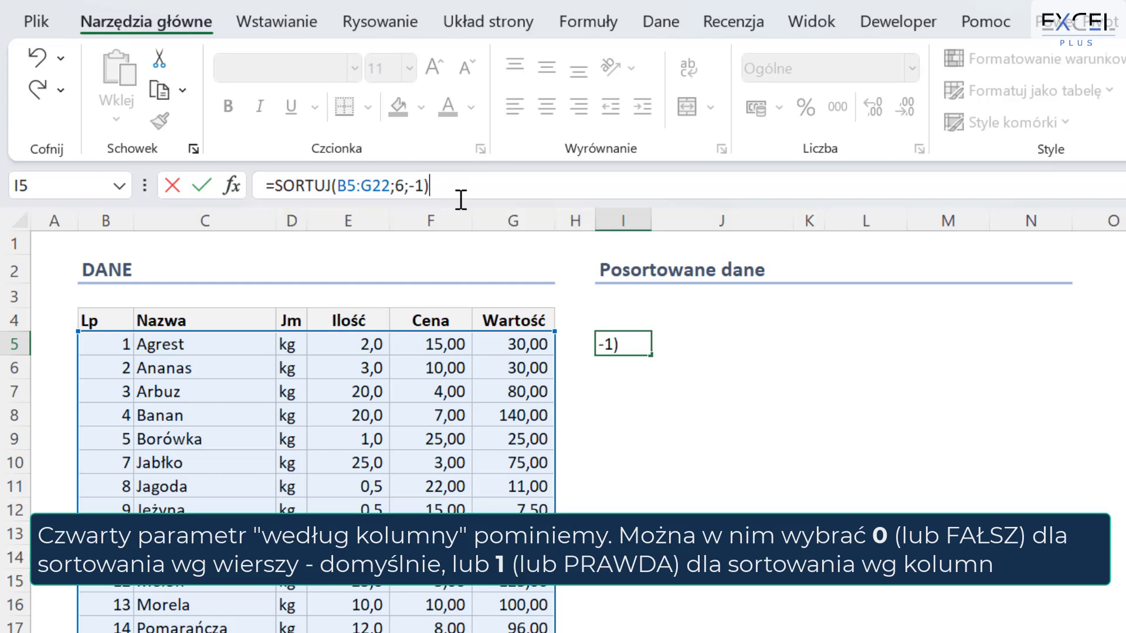
key(Return)
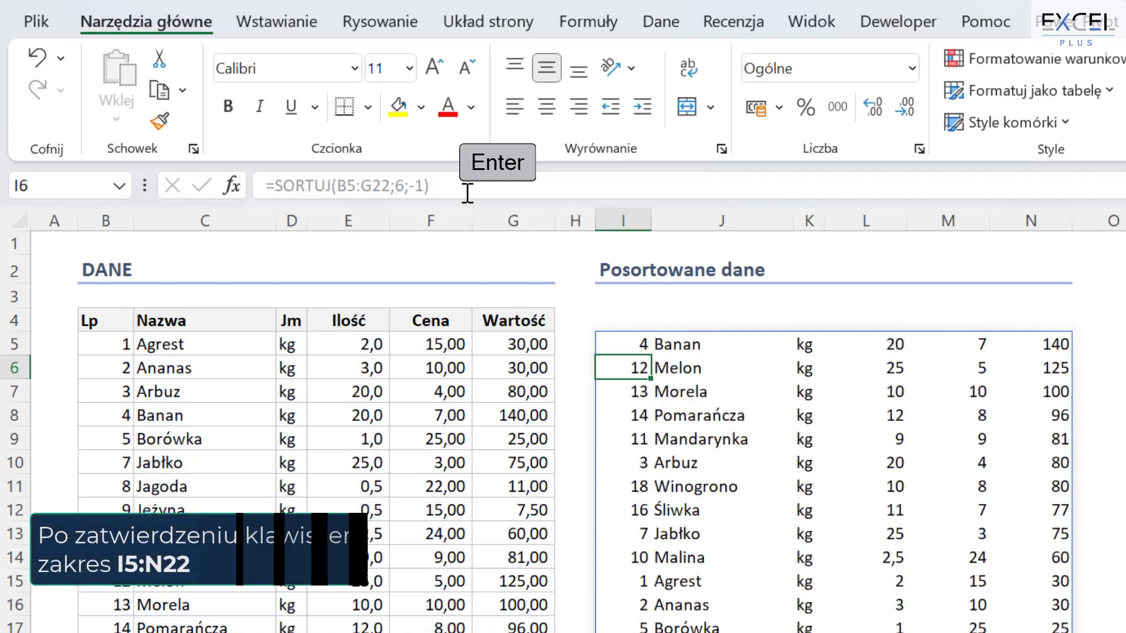
key(Up)
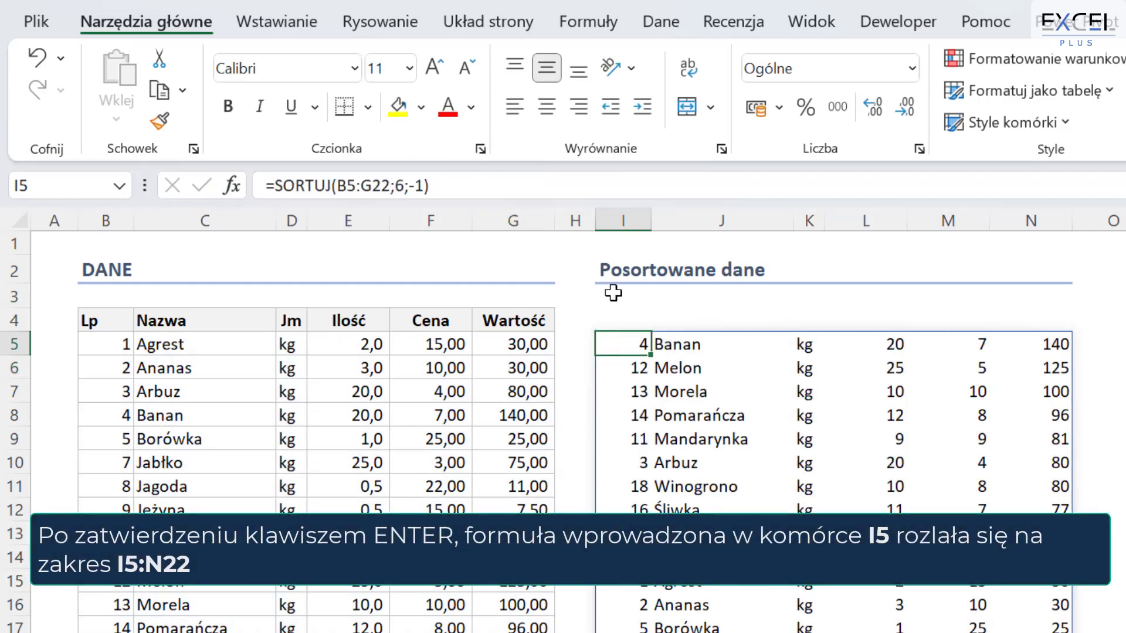
click(679, 369)
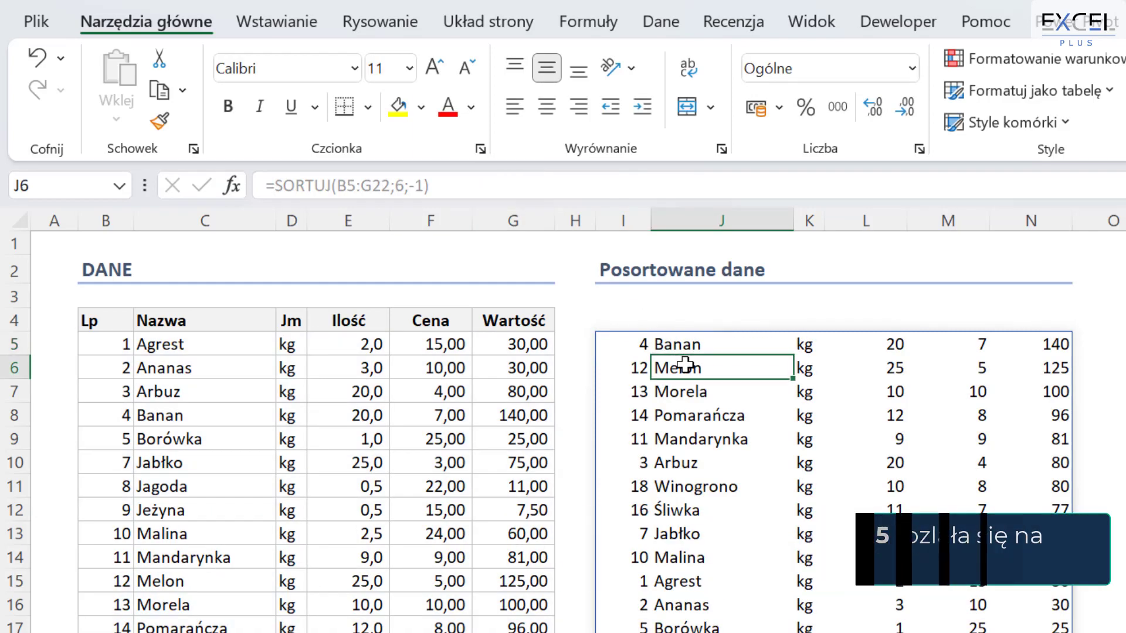
click(673, 435)
click(645, 437)
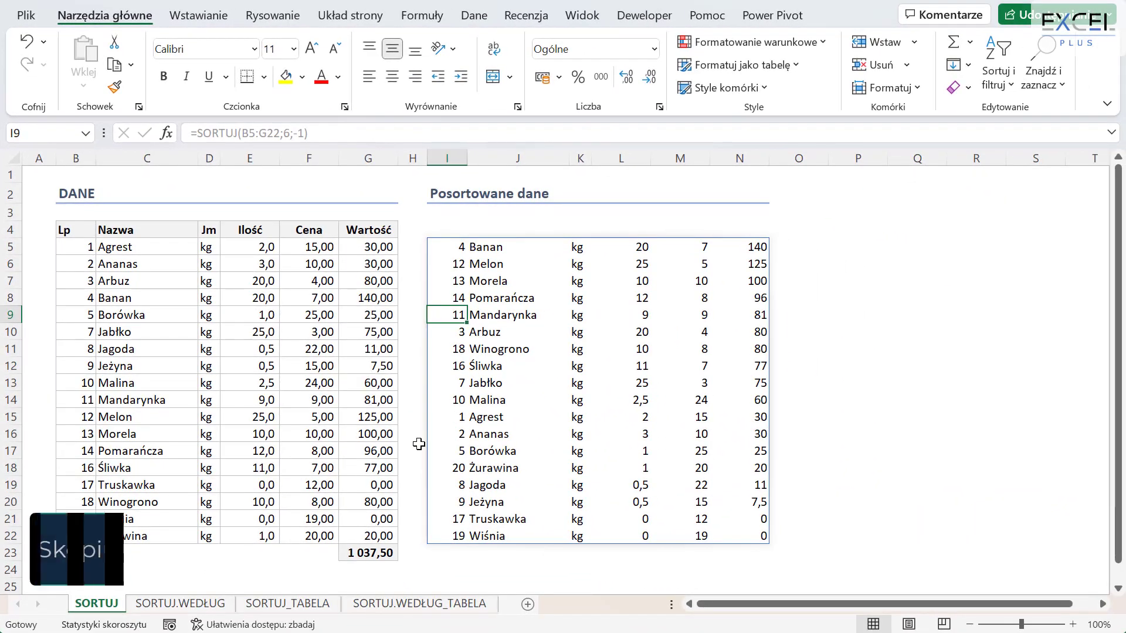
- Copy the header row B4:G4 to the row above the sorted data, starting at I4
drag(69, 232, 353, 227)
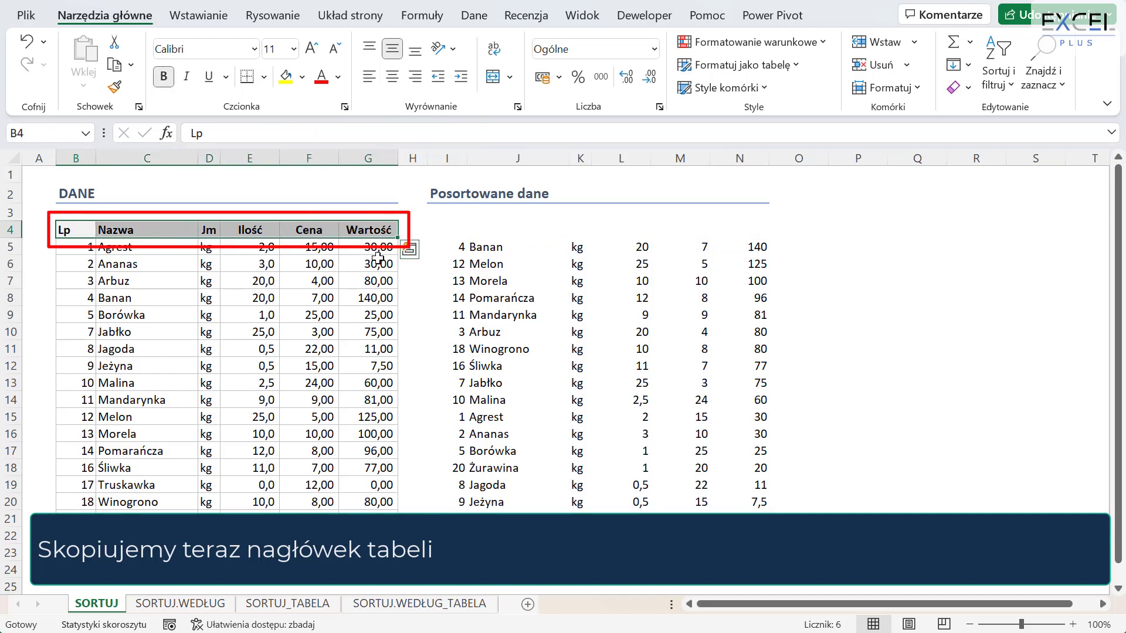
key(ctrl+c)
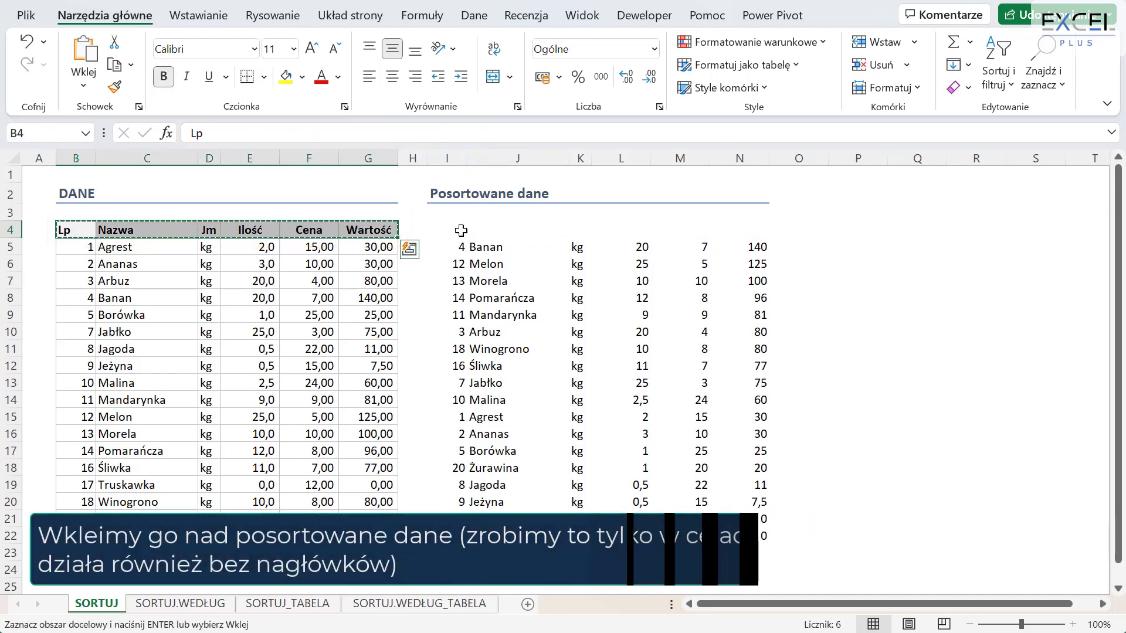
click(456, 230)
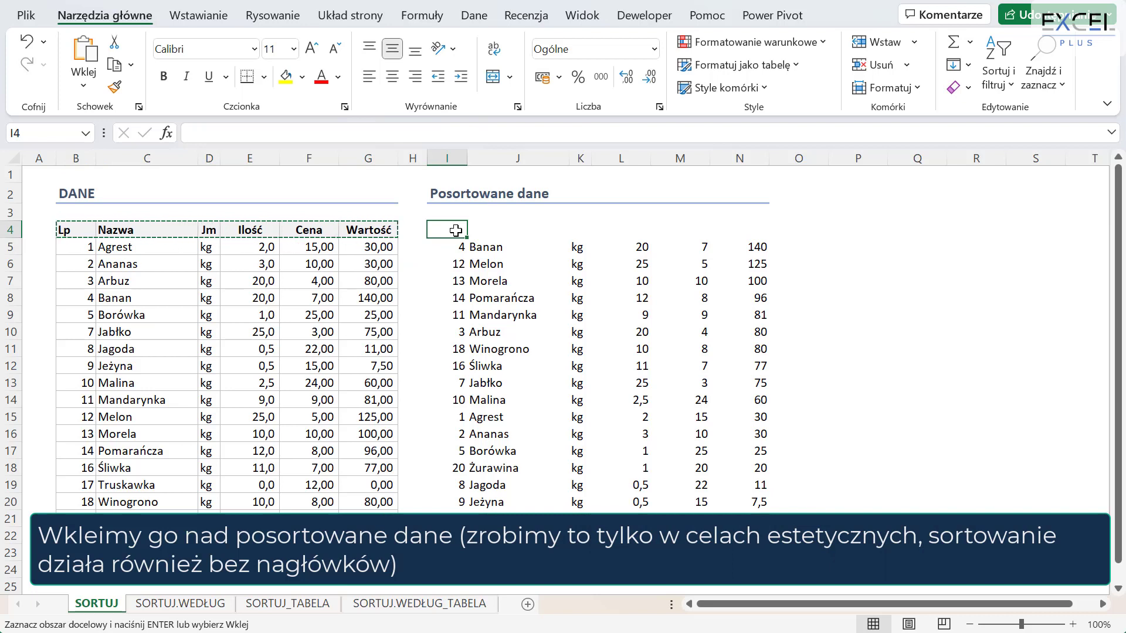
key(ctrl+v)
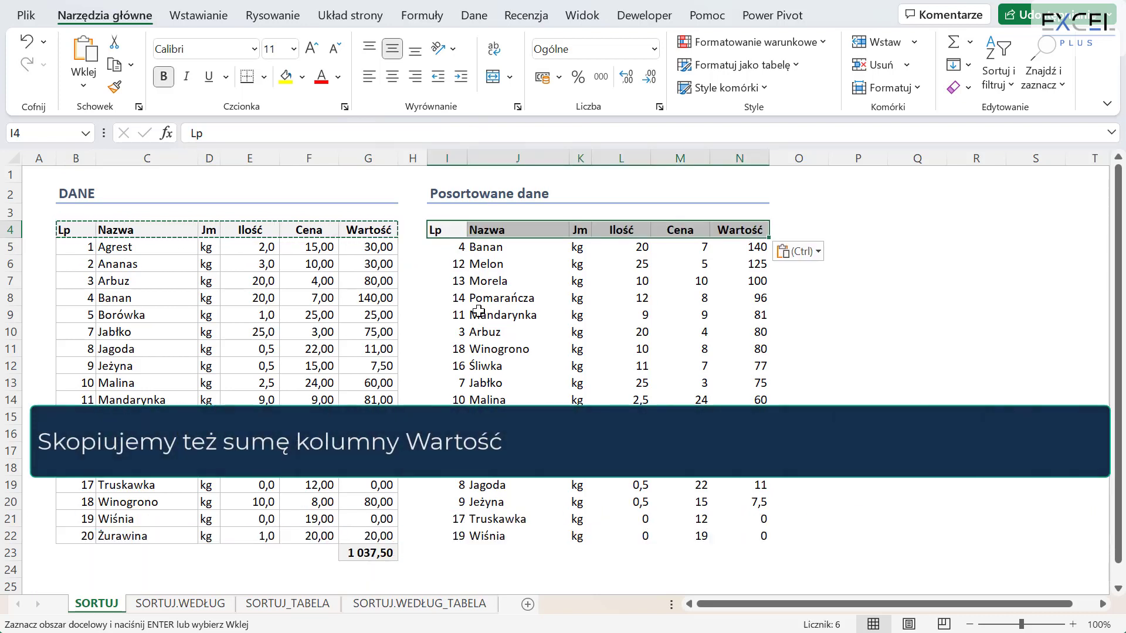
- Copy the Wartość column's sum from G23 to N23 under the sorted data
click(379, 554)
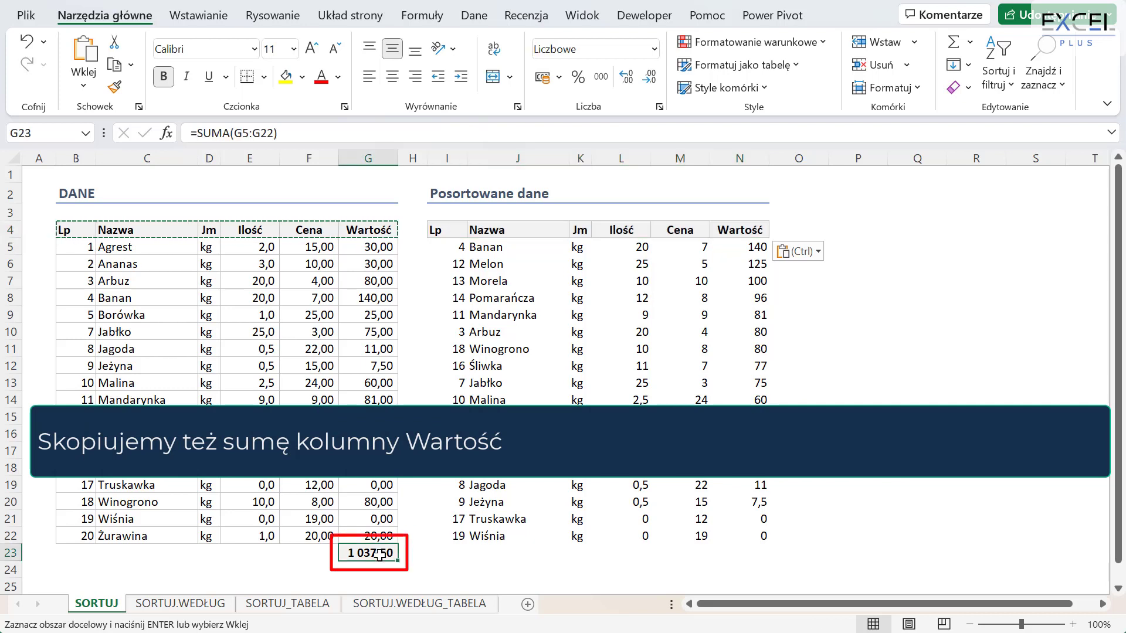
key(ctrl+c)
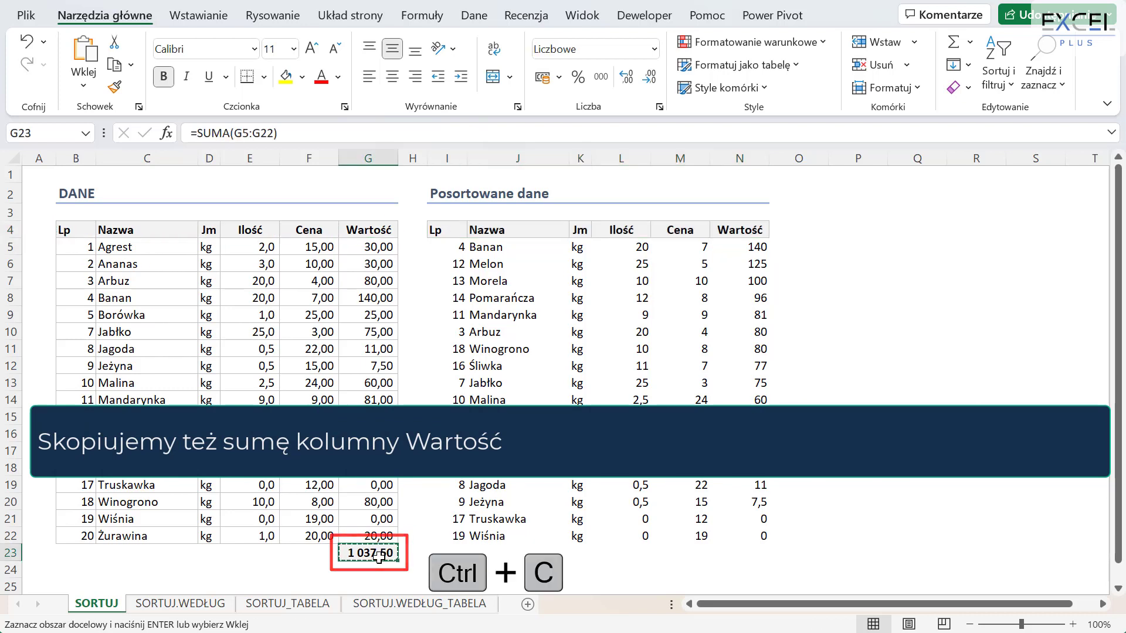
click(747, 552)
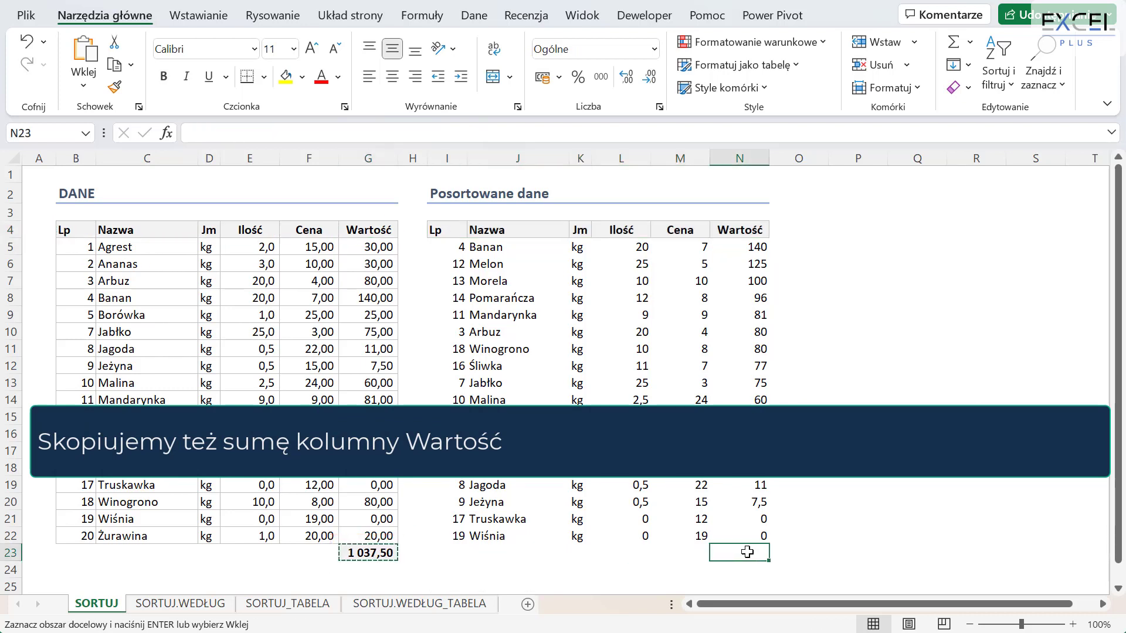
key(ctrl+v)
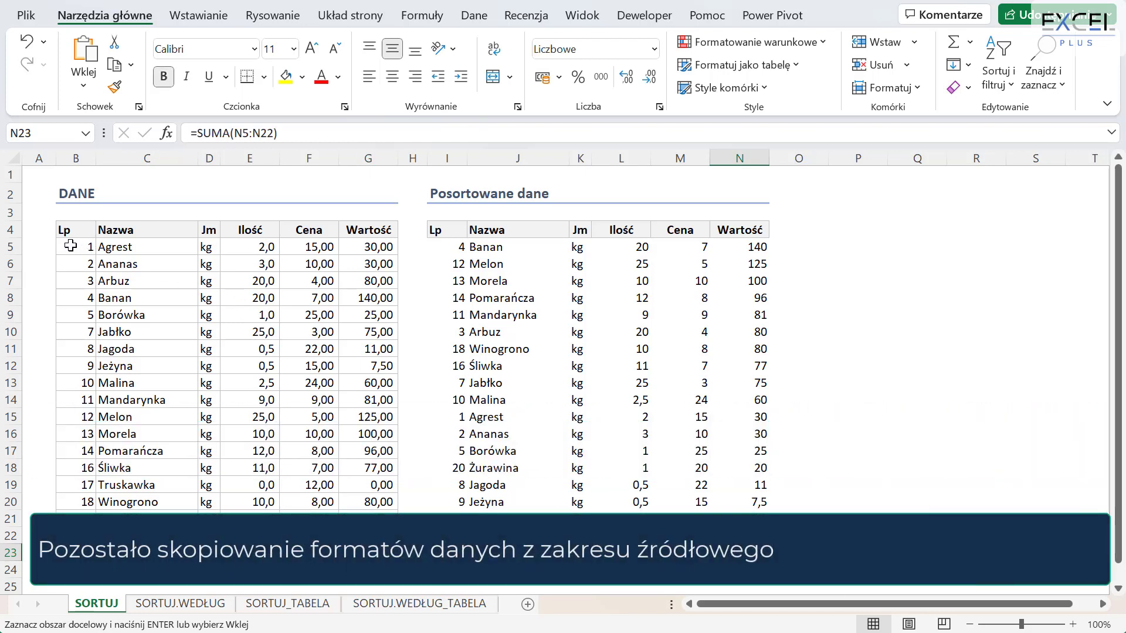
- Copy the source range B5:G22 and paste only its formatting onto the sorted range I5:N22
drag(70, 245, 375, 536)
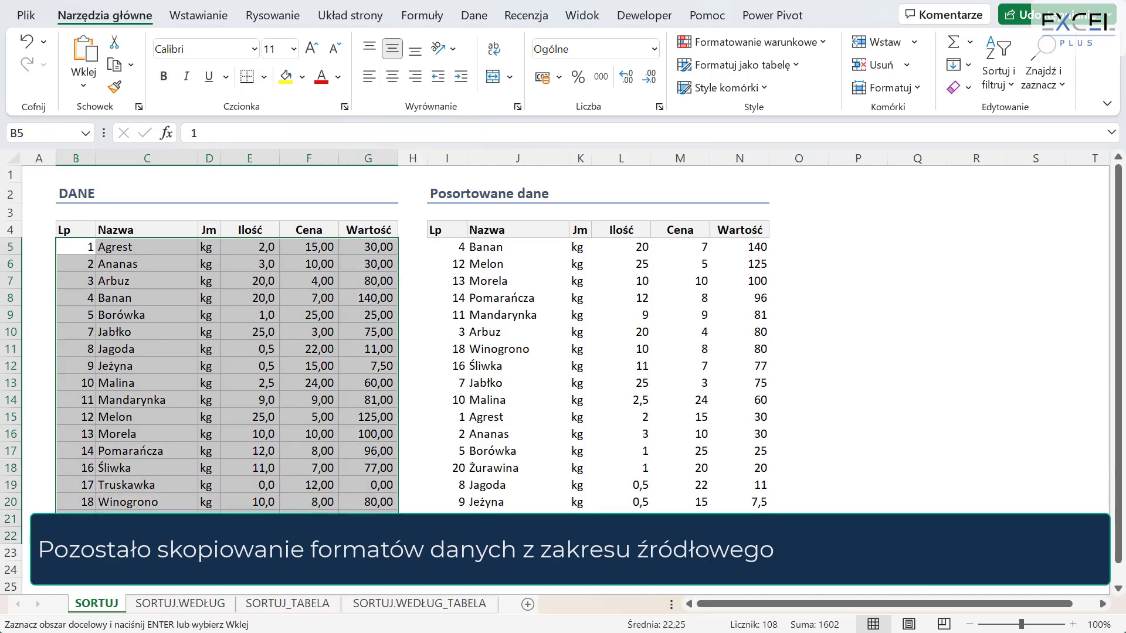
right_click(210, 394)
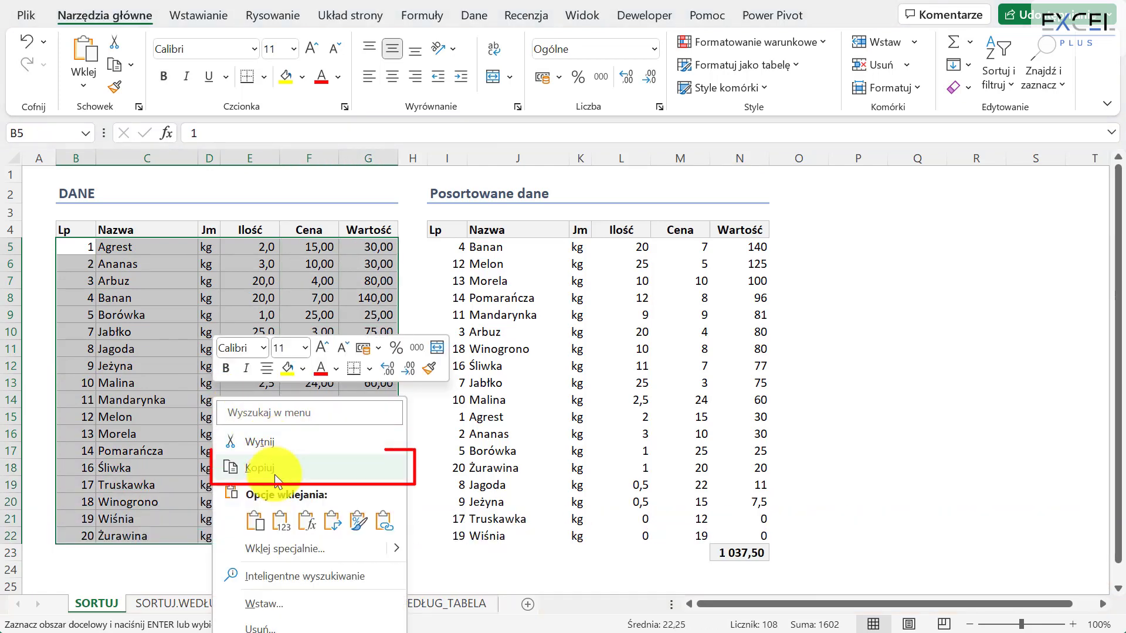
click(260, 468)
drag(437, 246, 750, 536)
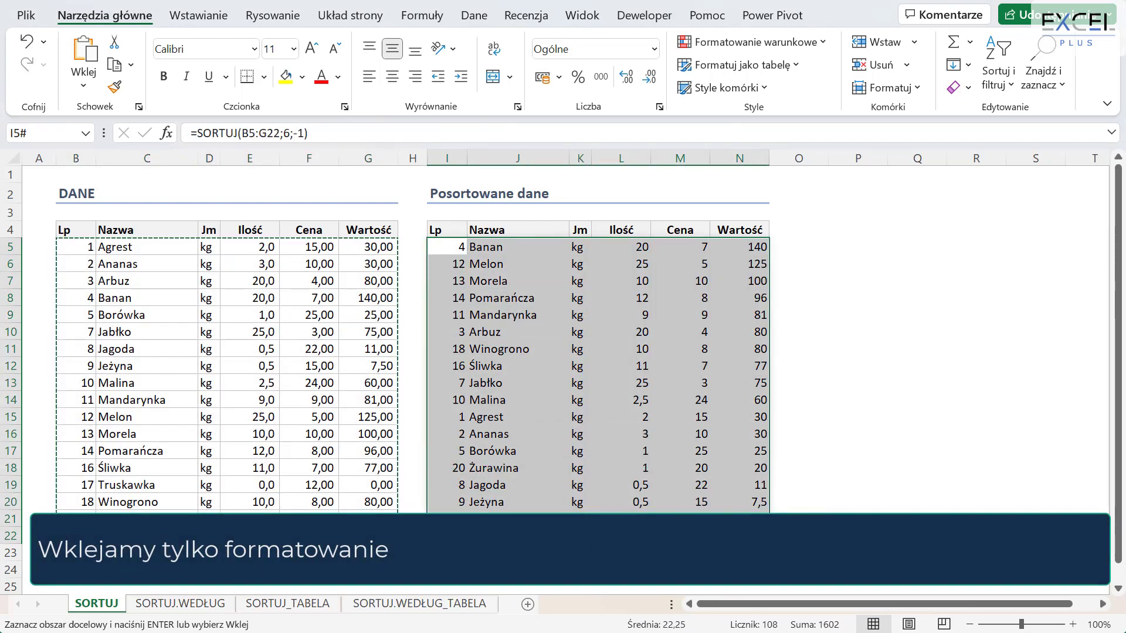
right_click(453, 317)
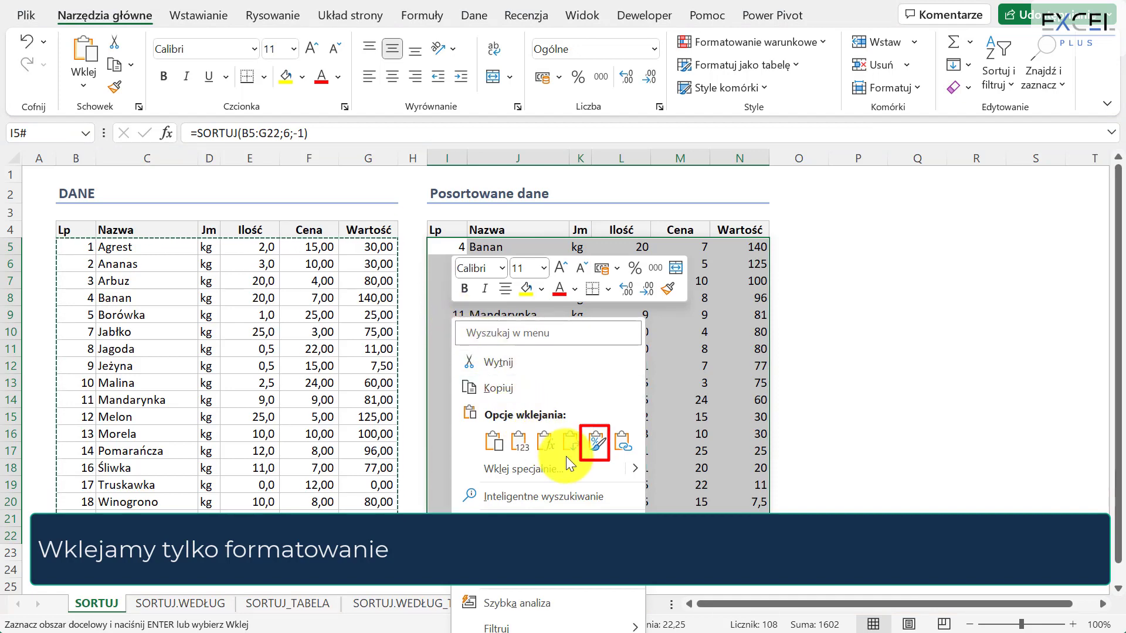
click(597, 446)
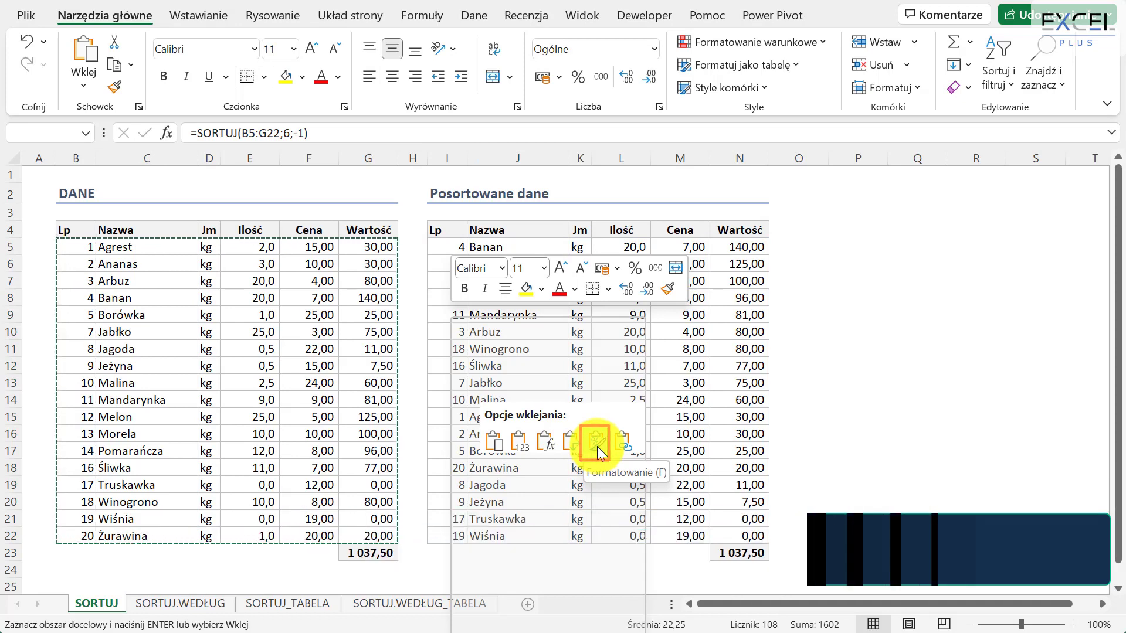
click(597, 446)
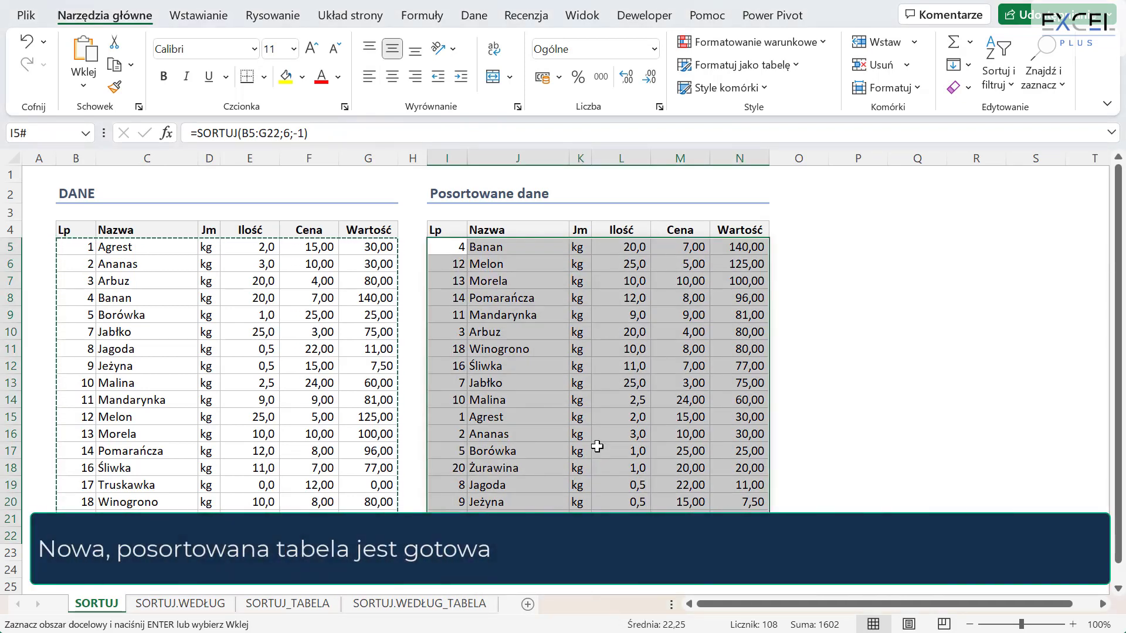
click(781, 230)
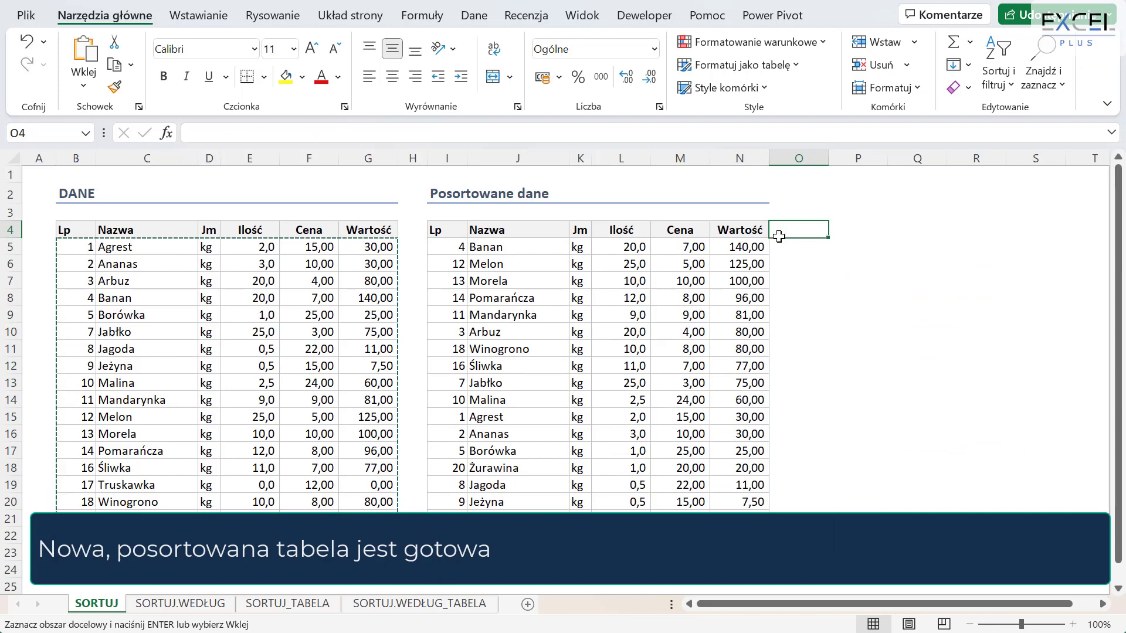
- Set the Ilość of Truskawka in E19 to 10 and check its row in the sorted data
click(264, 486)
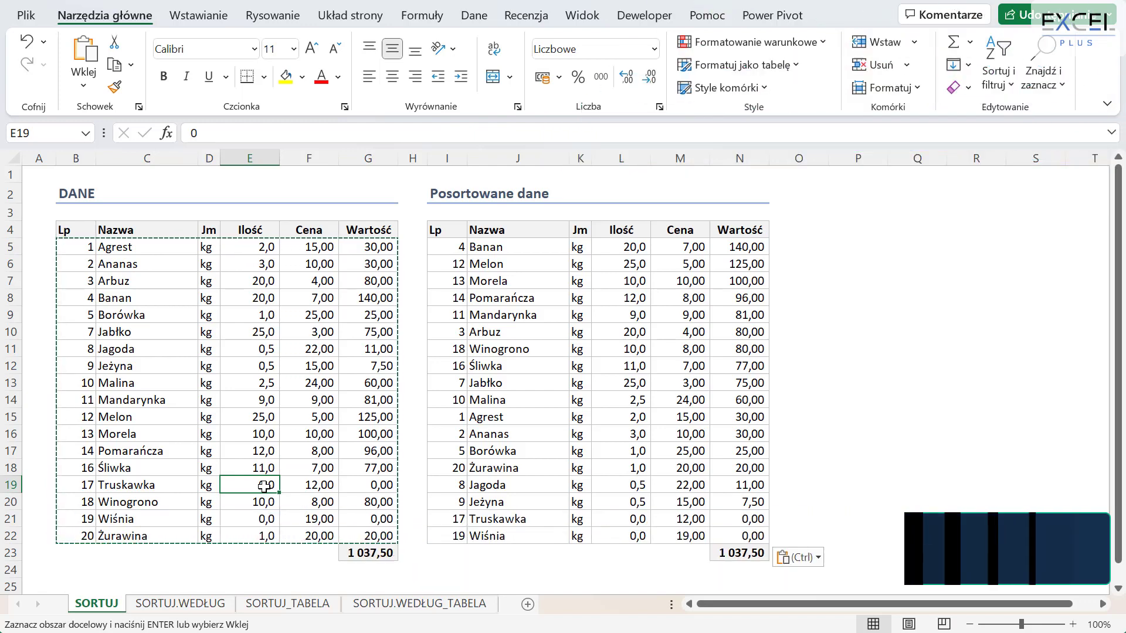
click(480, 520)
drag(718, 523, 497, 522)
click(260, 489)
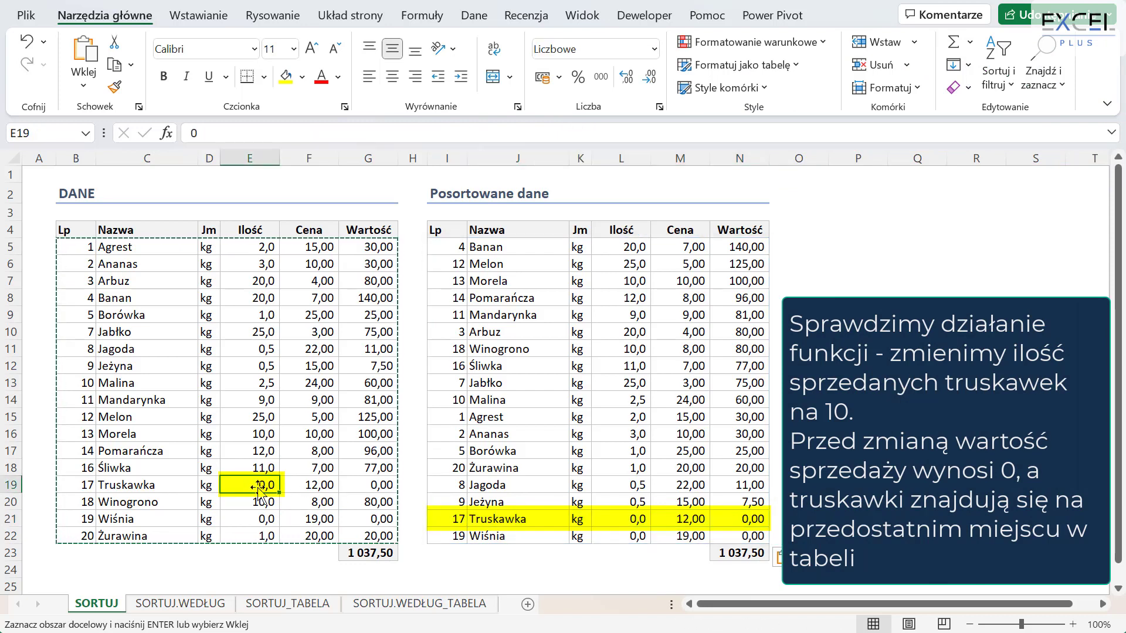
text(10)
key(Return)
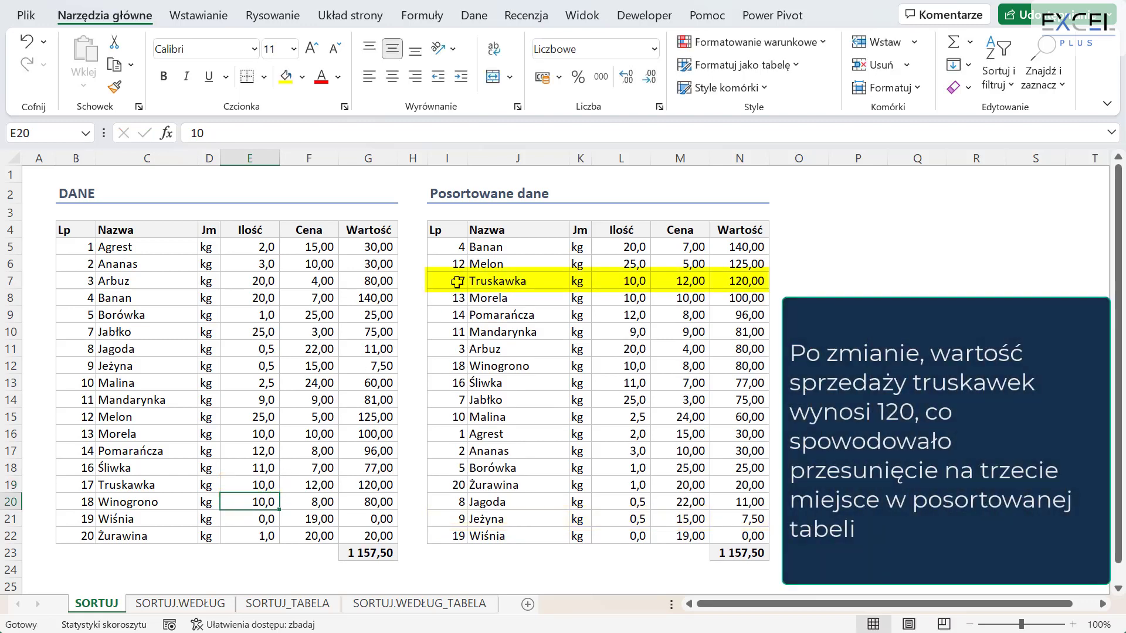
drag(457, 282, 740, 281)
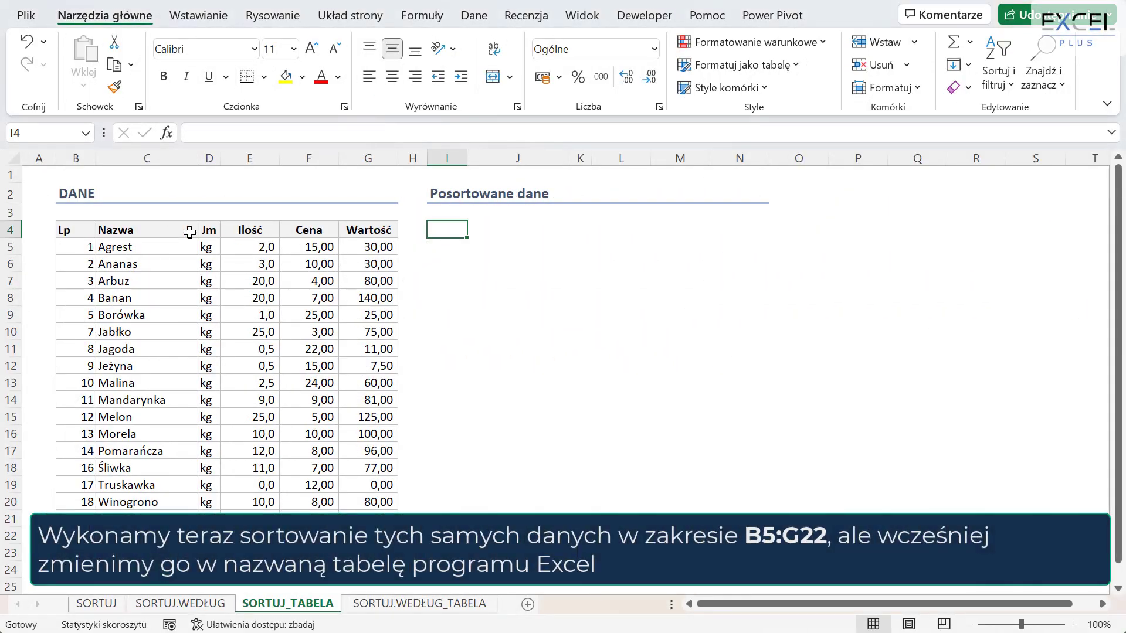
- Convert the range B4:G22 on the SORTUJ_TABELA sheet into an Excel table with headers
click(75, 231)
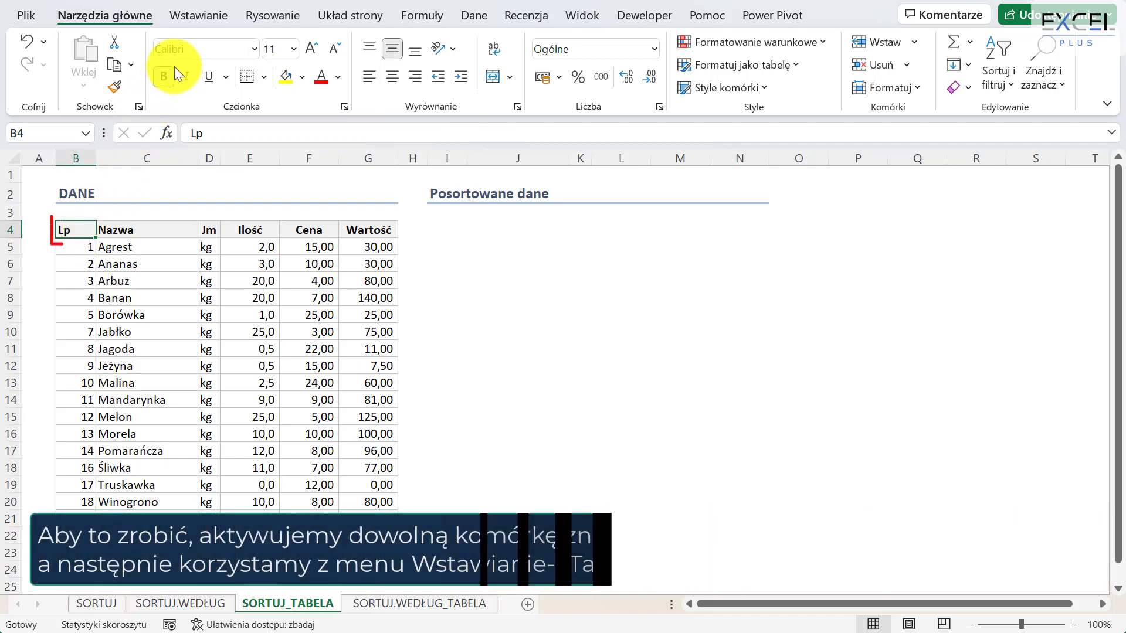
click(199, 18)
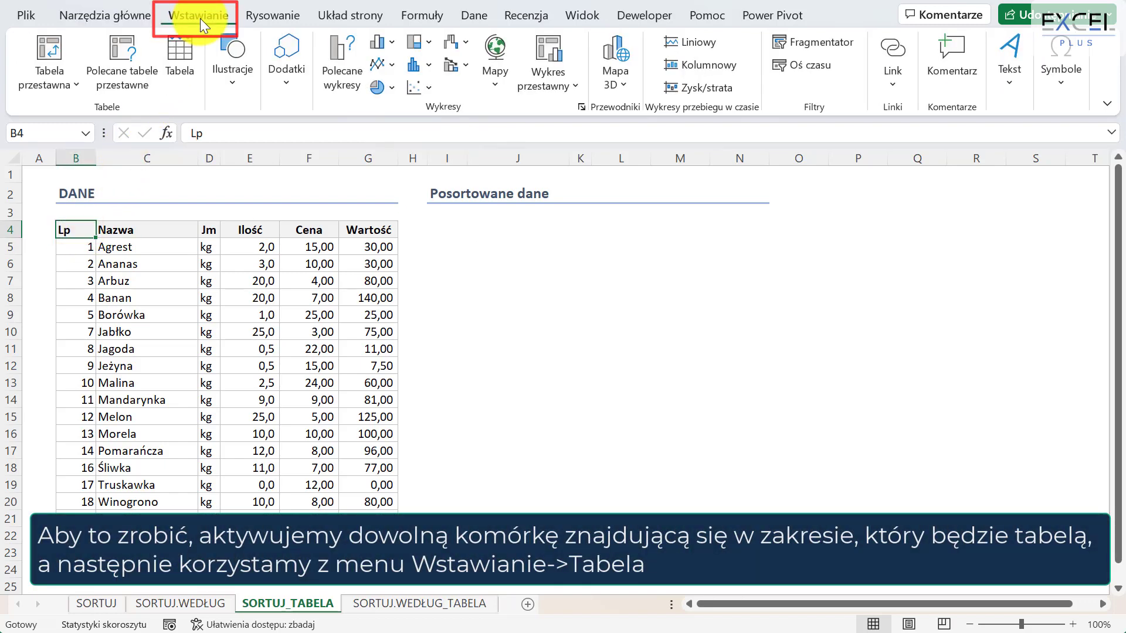
click(181, 62)
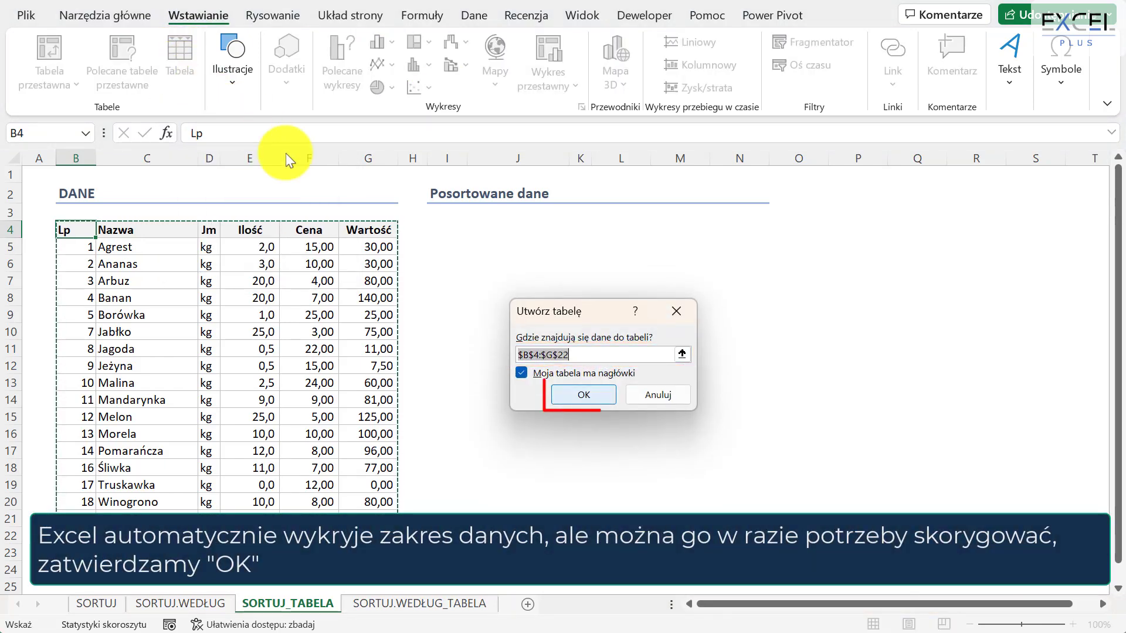
click(573, 398)
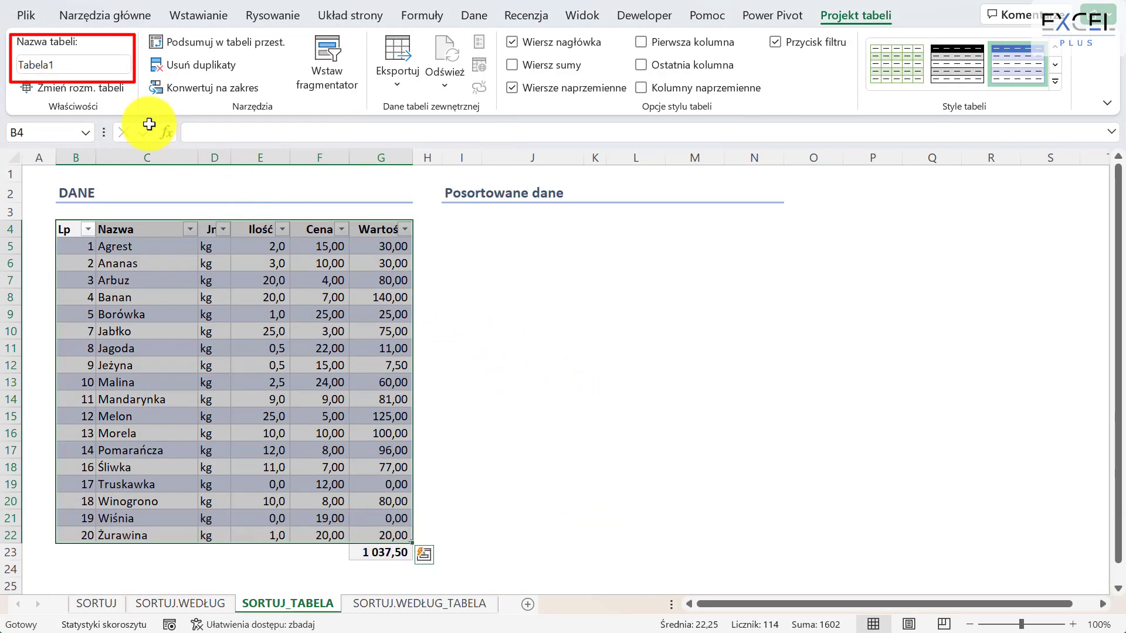
- Rename the new Excel table as Dane
click(58, 64)
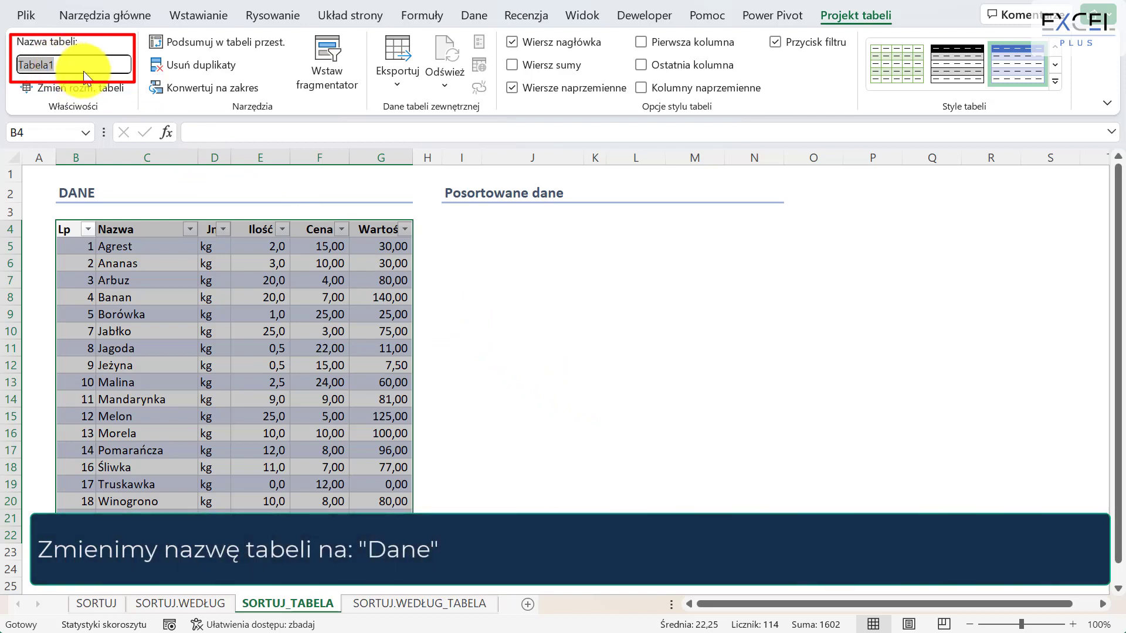
text(Dane)
key(Return)
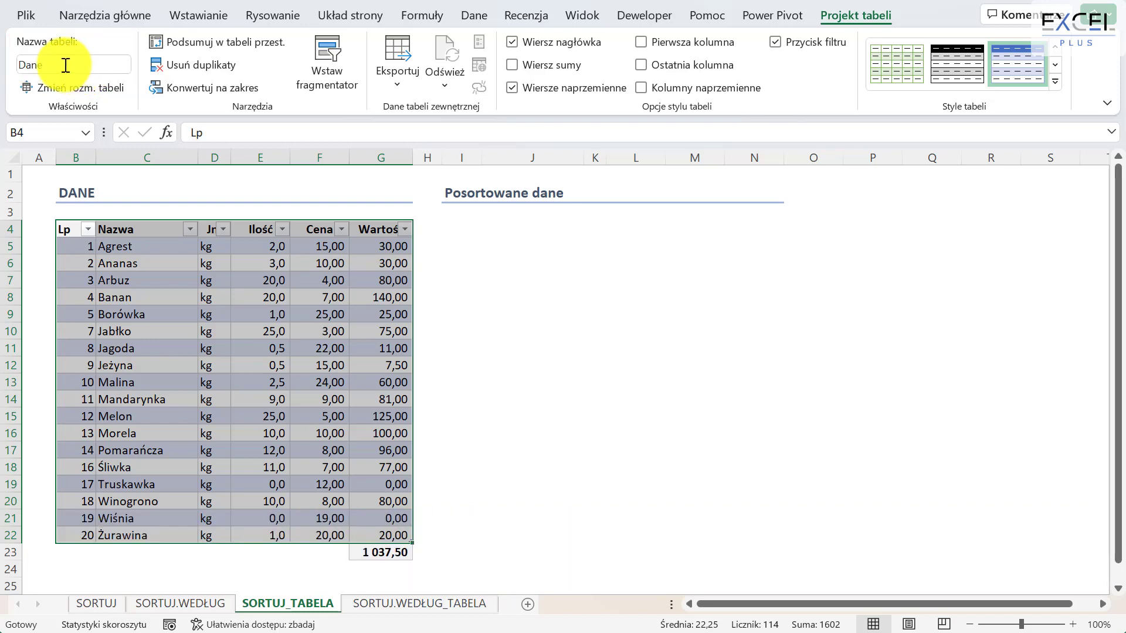
- Start a SORTUJ formula in I5 with the table Dane as the array to sort
click(461, 245)
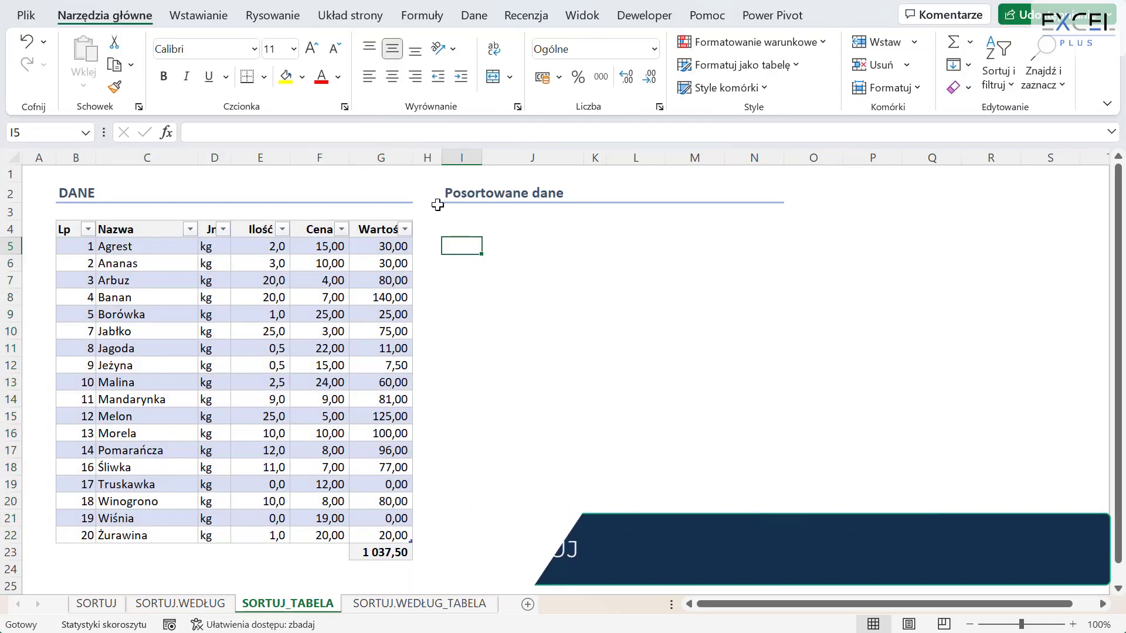
click(259, 134)
text(=)
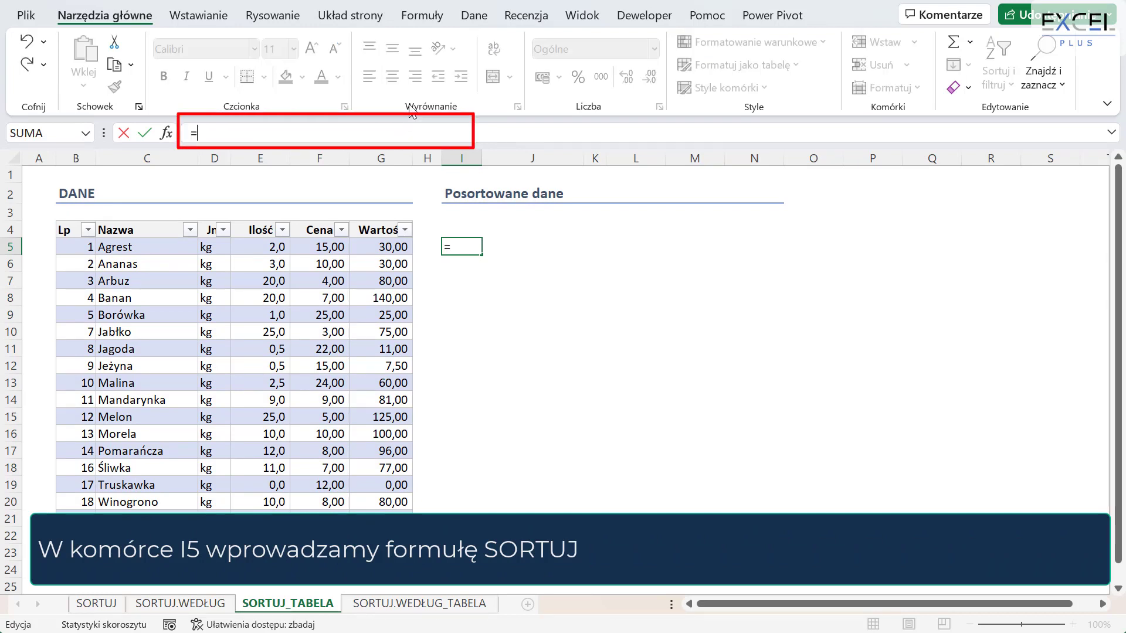
text(SO)
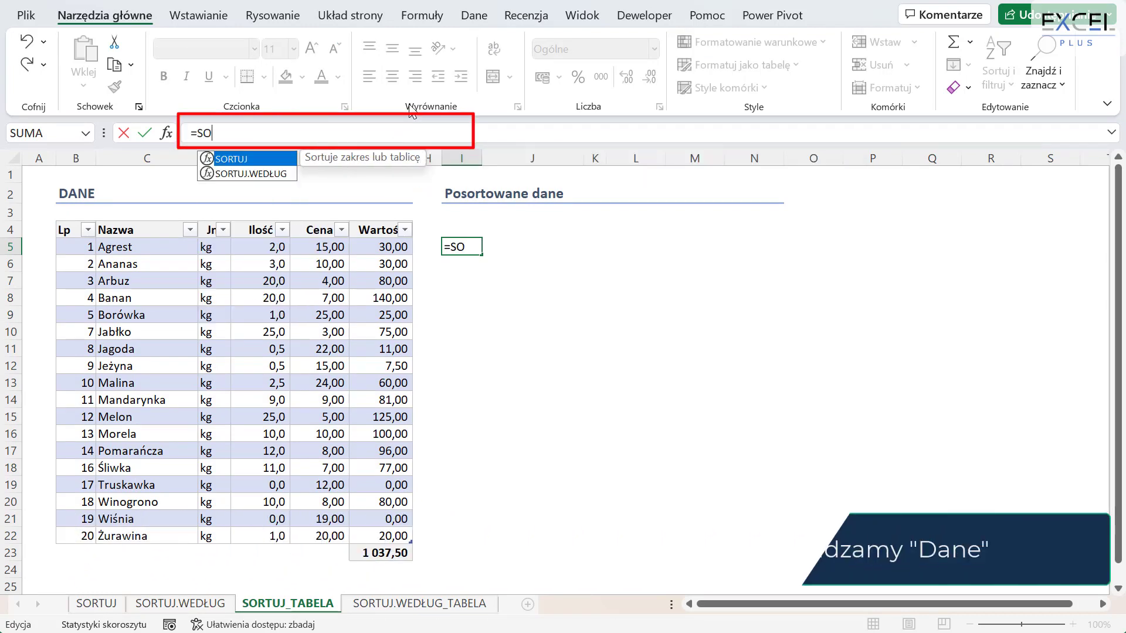
text(RTUJ)
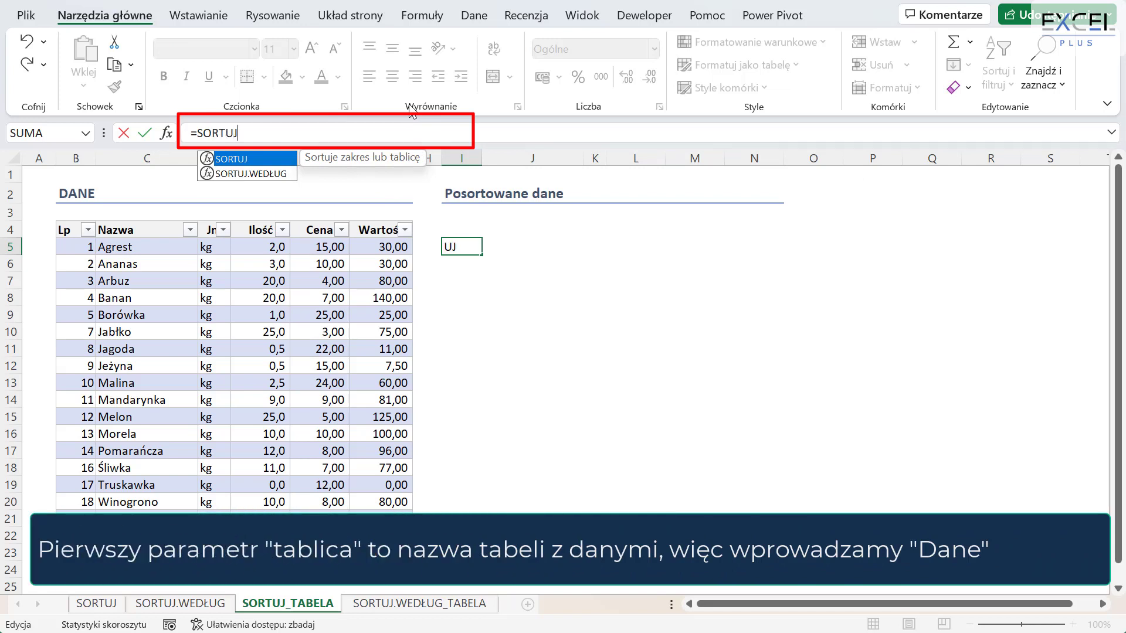
text(()
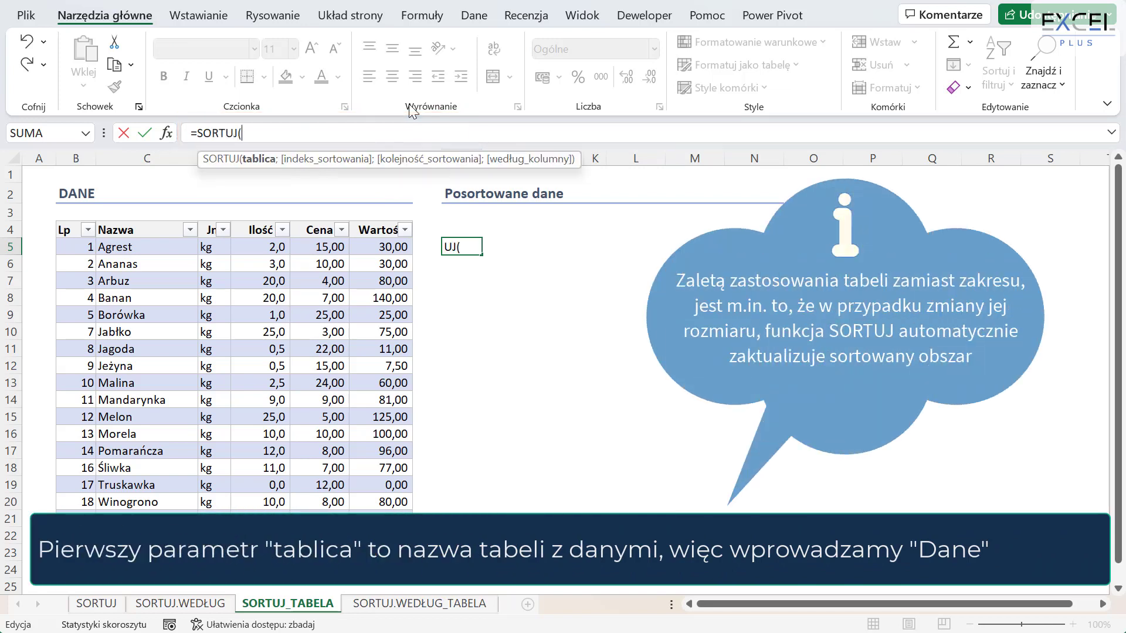
text(D)
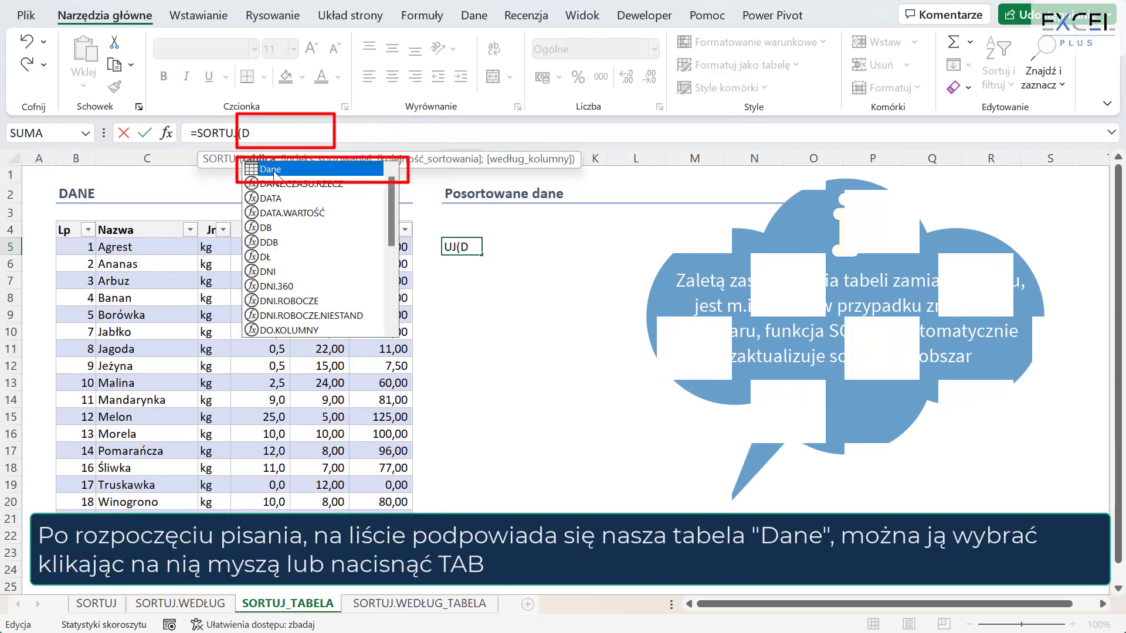
double_click(269, 170)
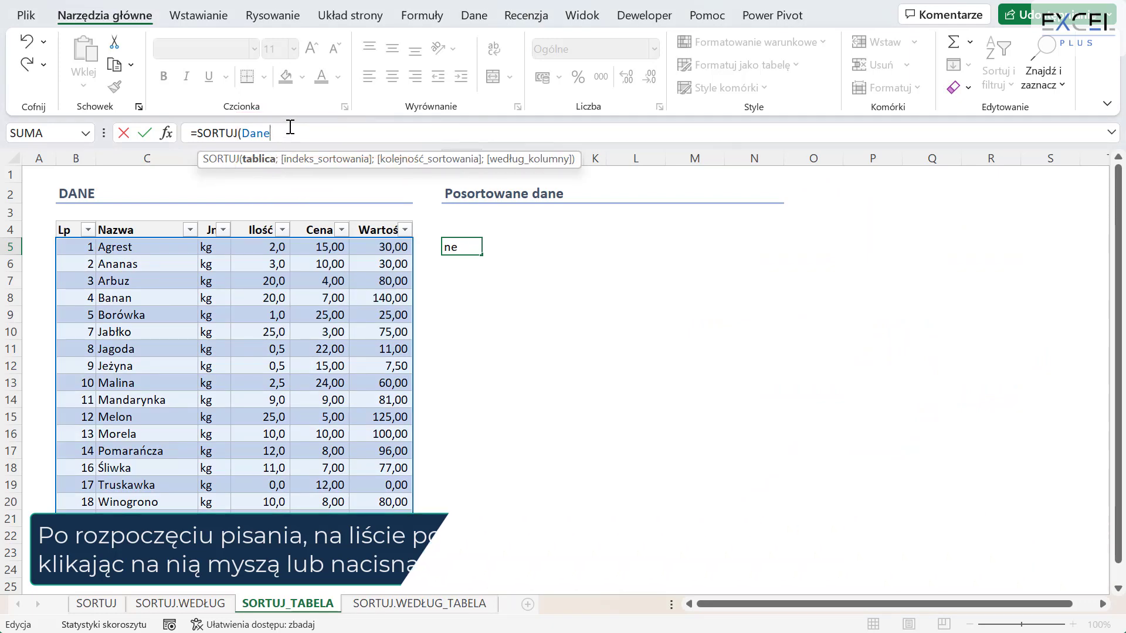
- Complete the I5 formula as =SORTUJ(Dane;6;-1), sorting by the sixth column in descending order
text(;)
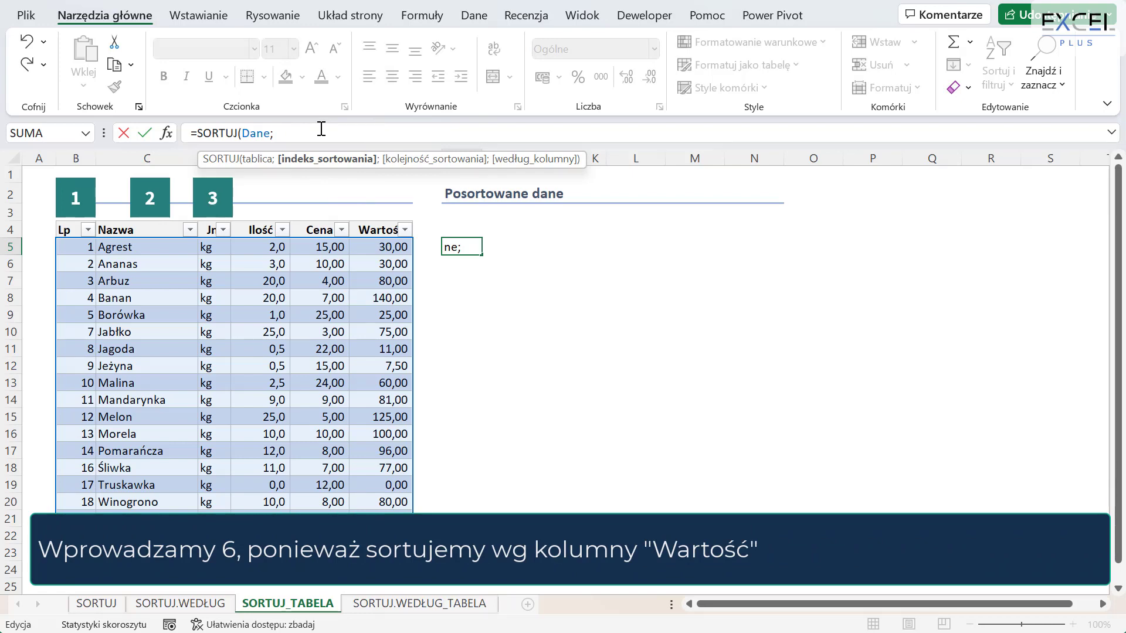
text(6)
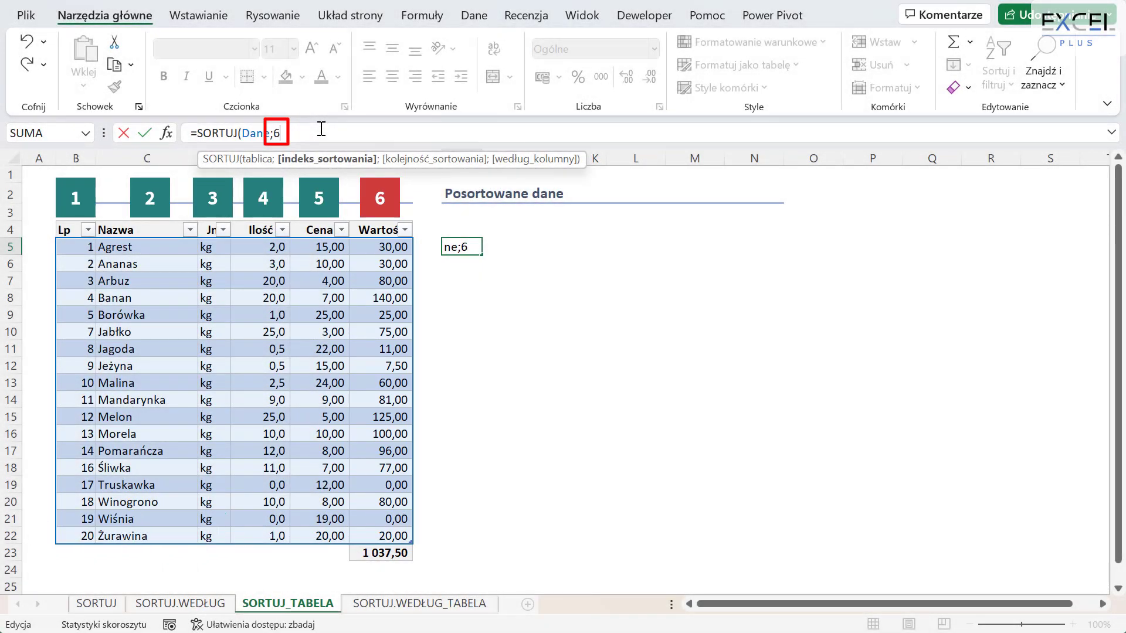
text(;)
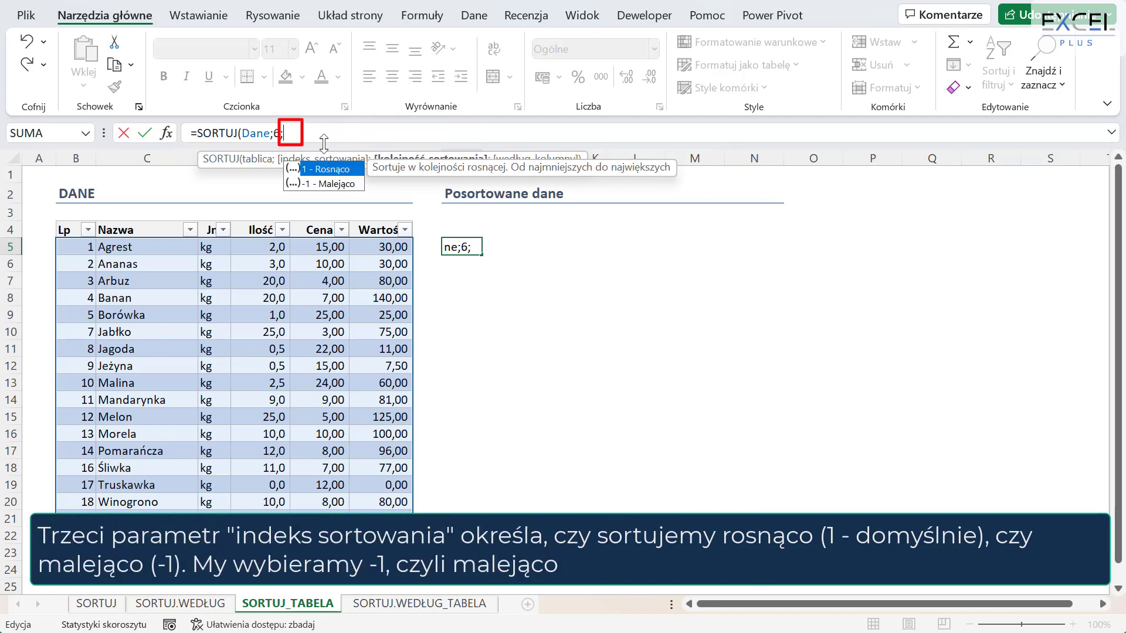
click(330, 184)
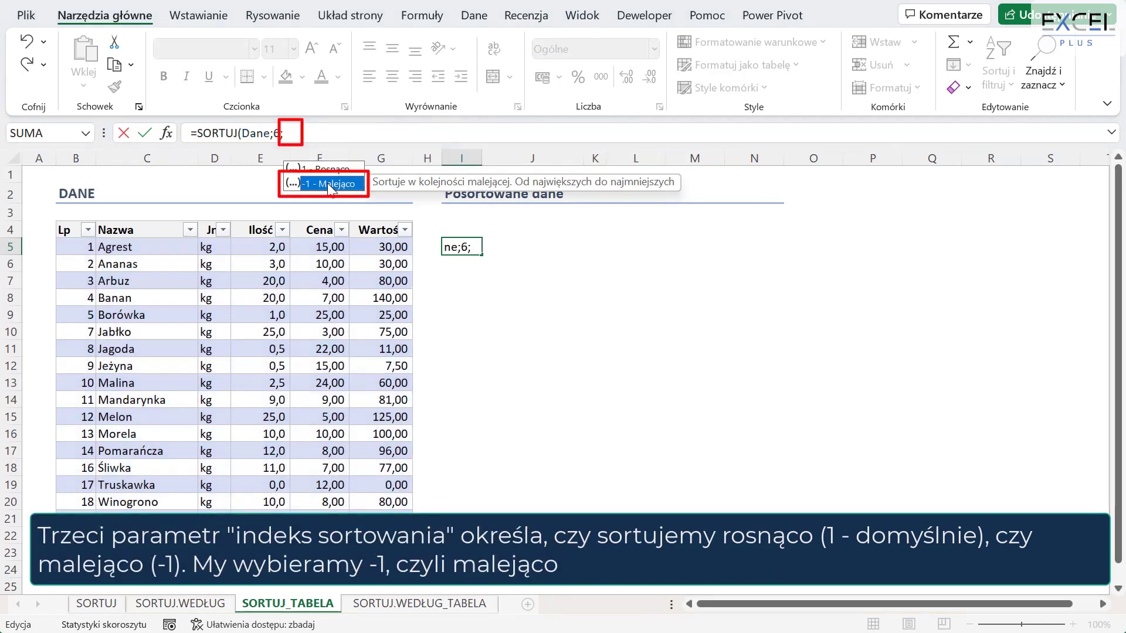
double_click(330, 185)
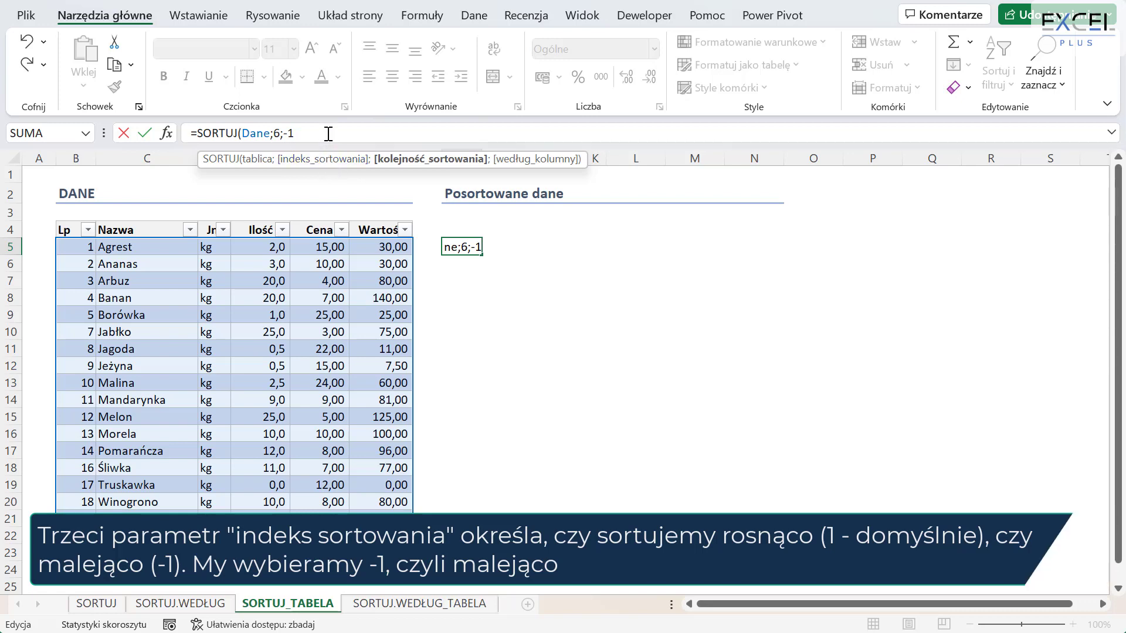
text())
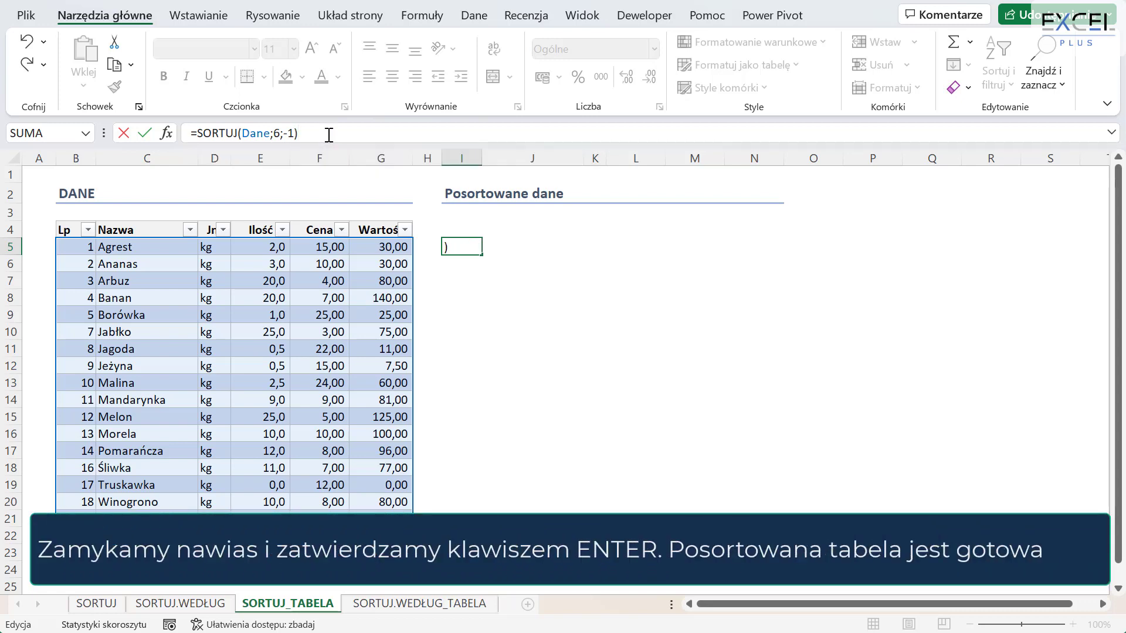
key(Return)
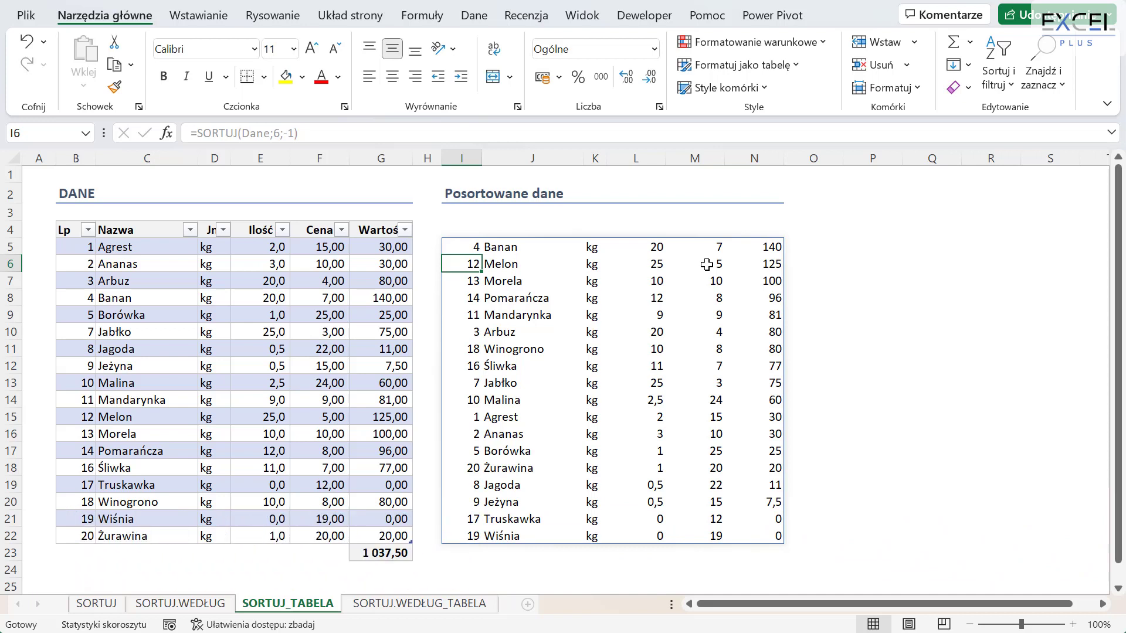
- Set the Ilość of Truskawka in E19 to 10 to test the table-based sorted data
click(249, 487)
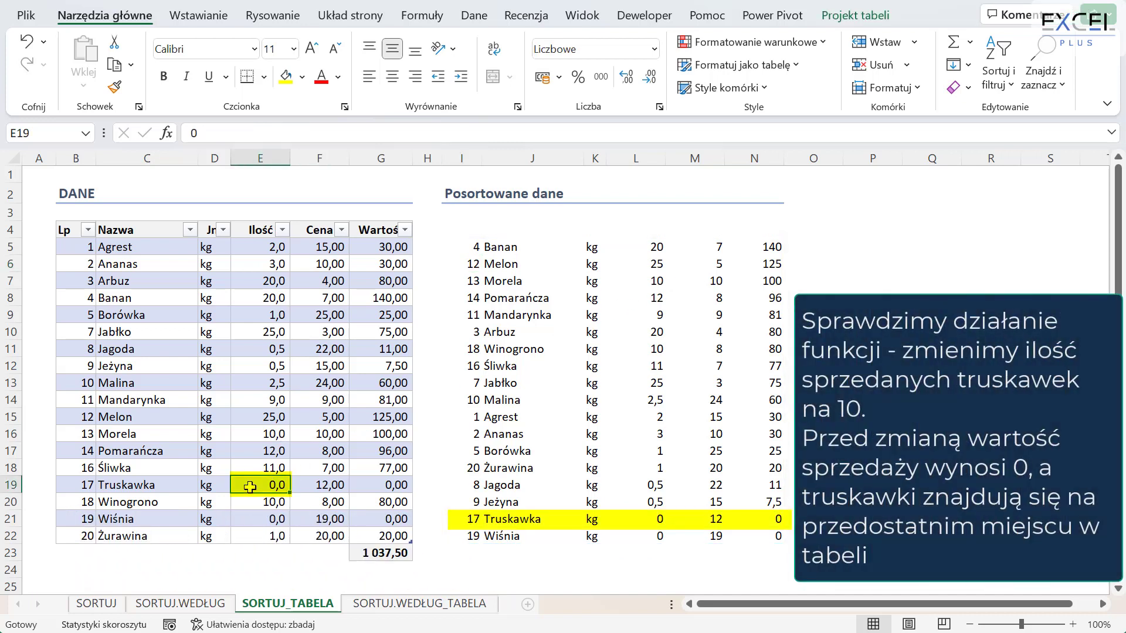
text(10)
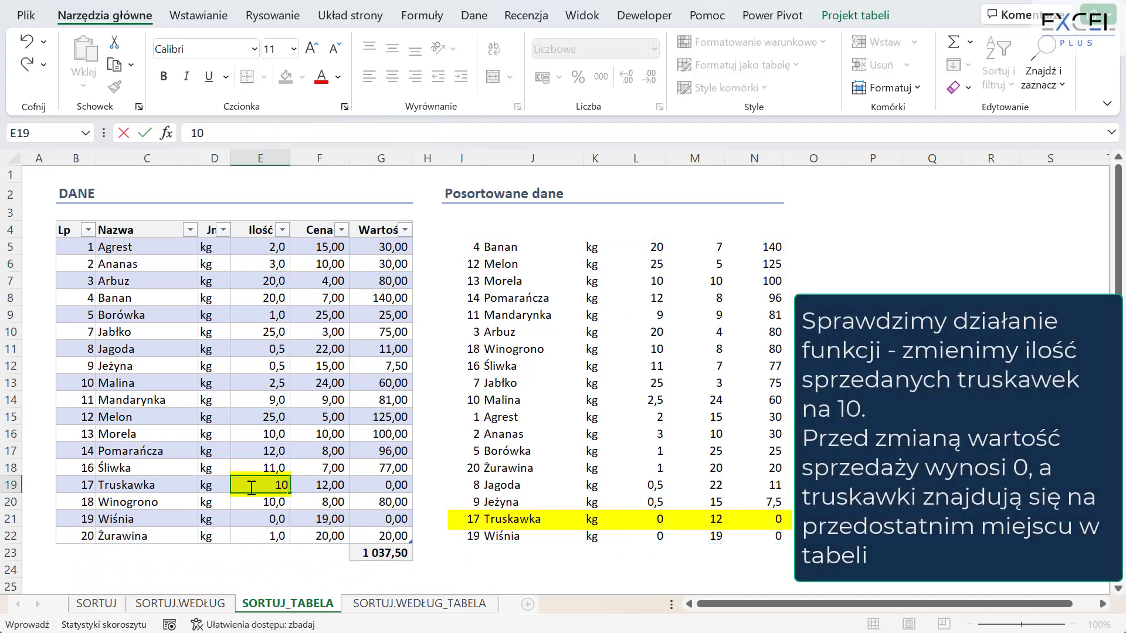
key(Return)
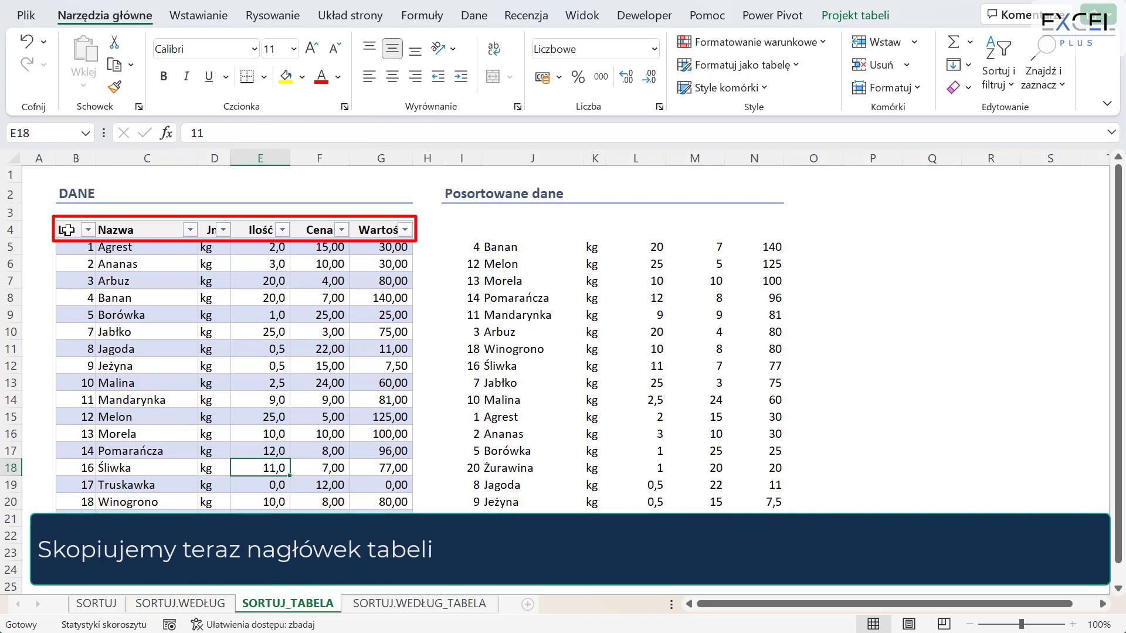
- Copy the table's header row B4:G4 to I4 above the sorted data
drag(67, 229, 372, 229)
key(ctrl+c)
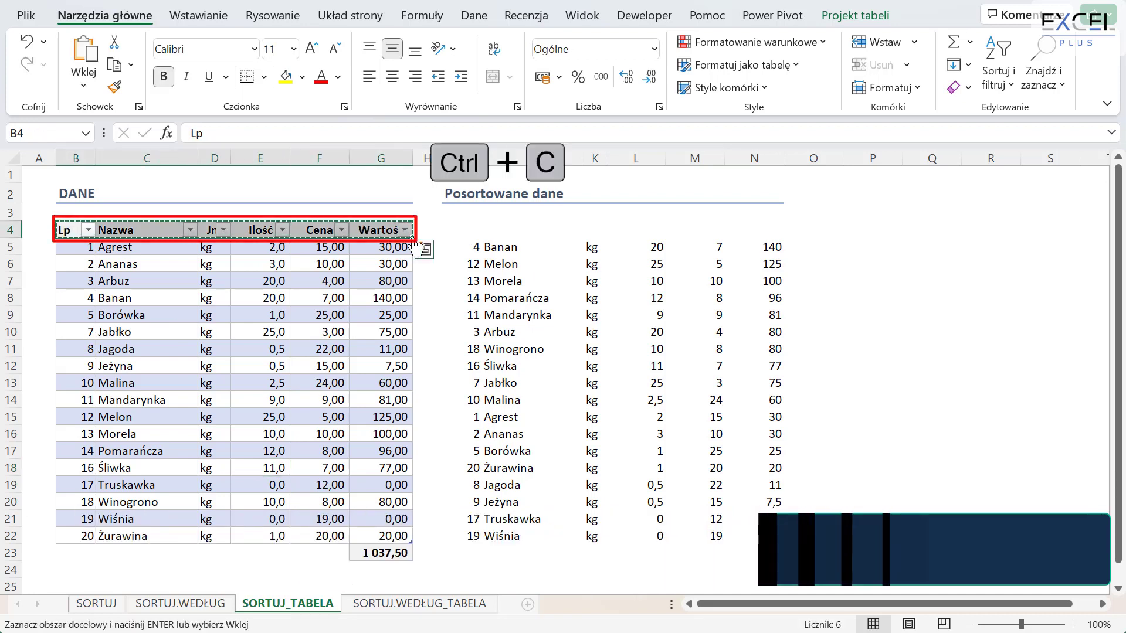
click(463, 229)
key(ctrl+v)
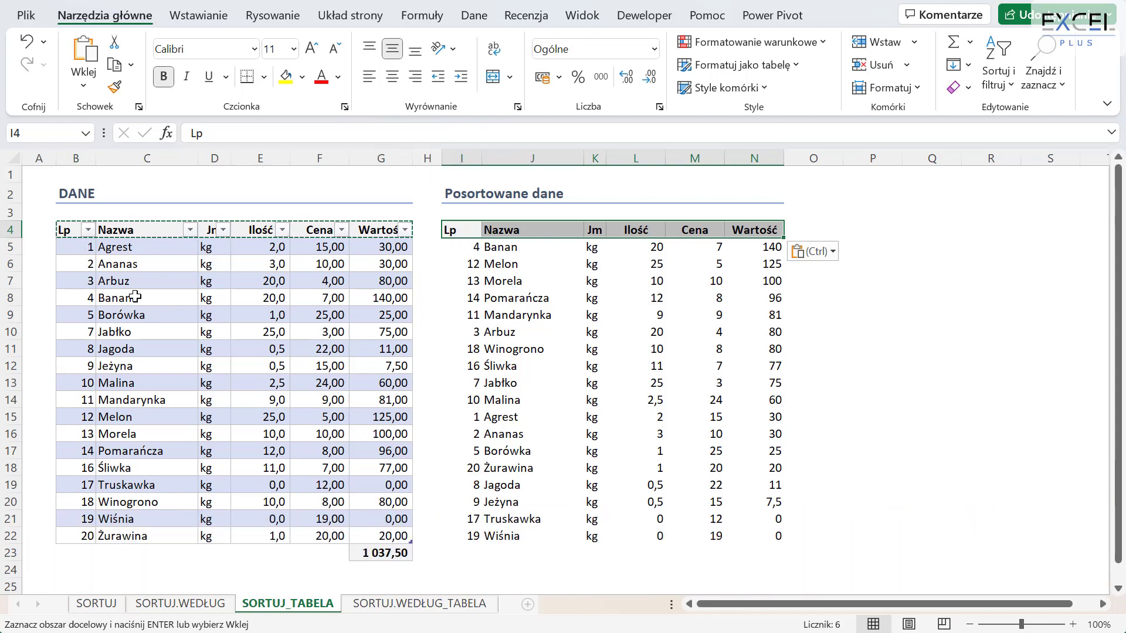
- Copy the Dane table's rows B5:G22 and paste only their formatting onto the sorted range starting at I5
drag(82, 247, 387, 536)
key(ctrl+c)
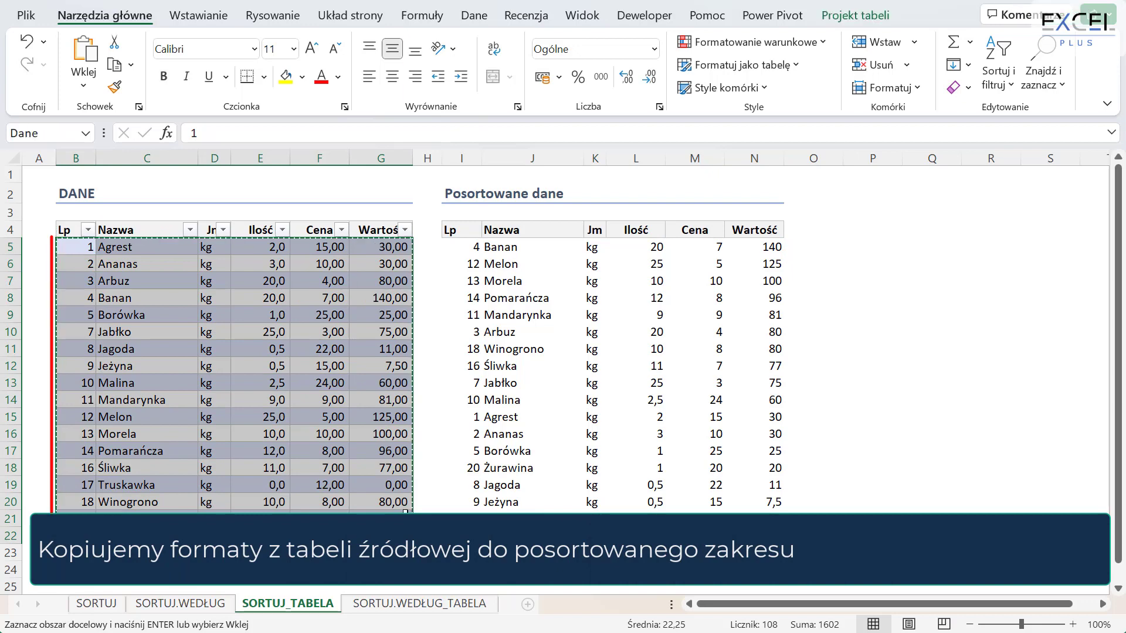
click(469, 248)
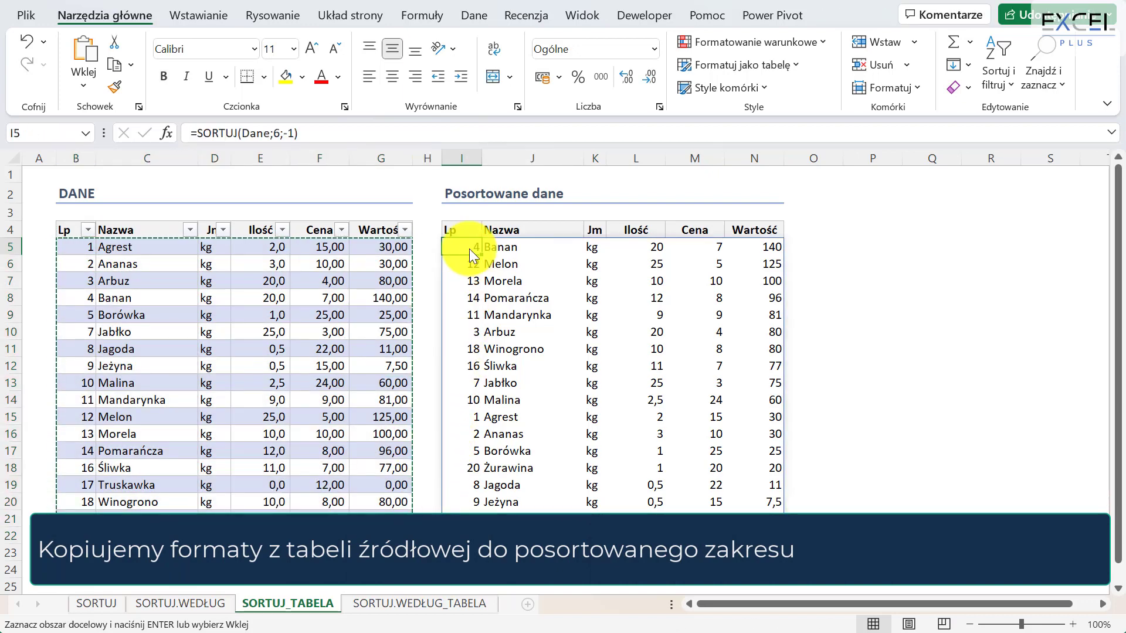
click(87, 83)
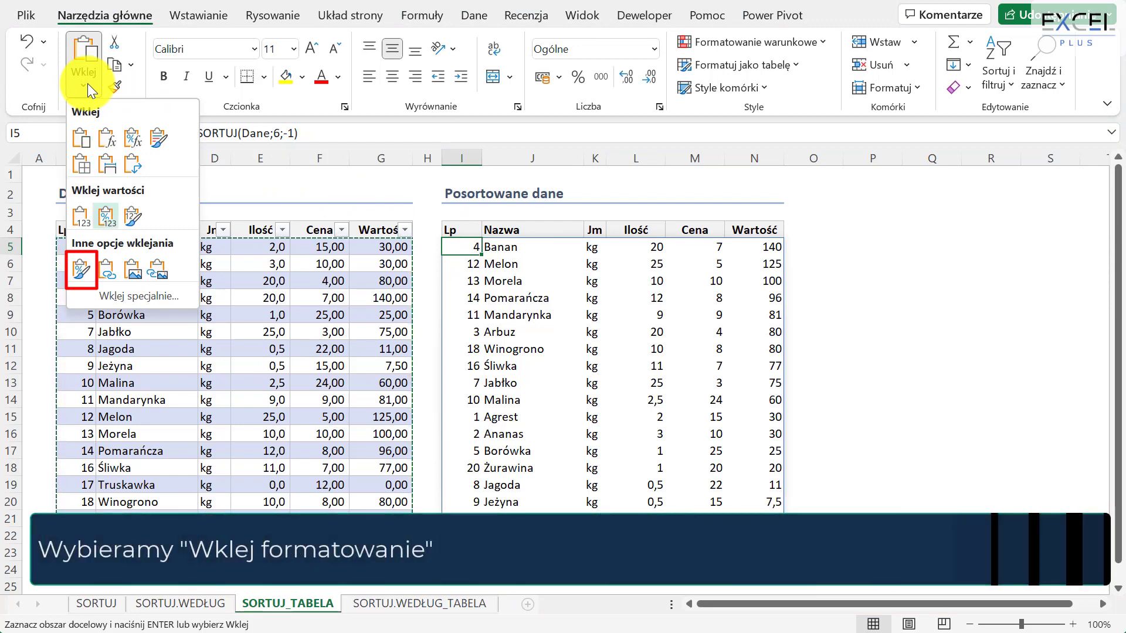
click(80, 271)
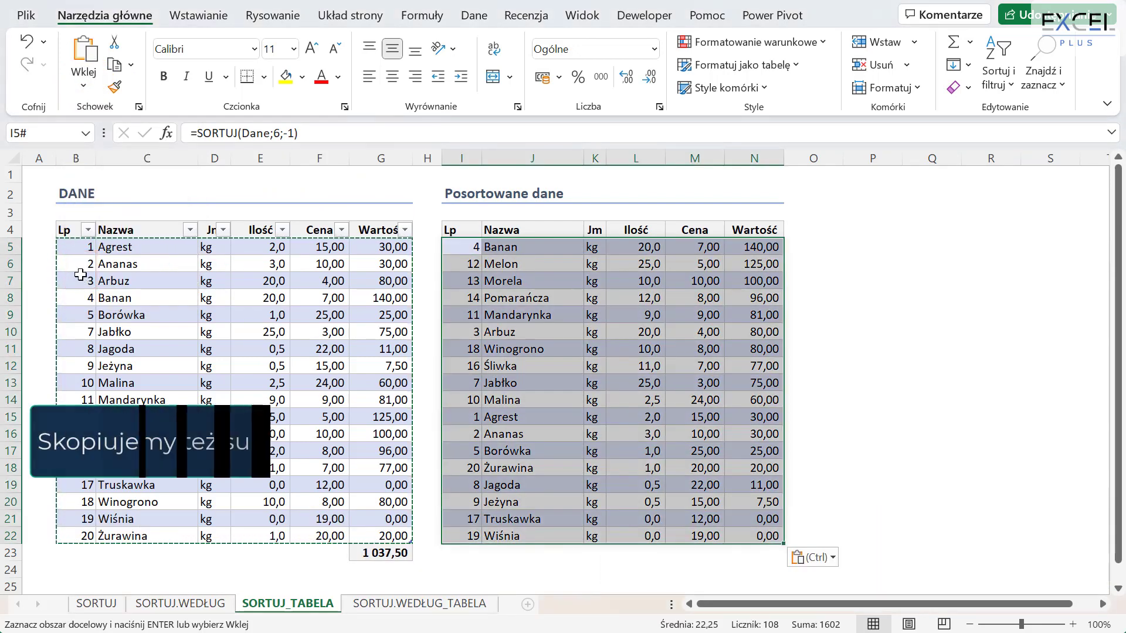
- Copy the sum of the Wartość column from G23 to N23 below the table-based sorted data
click(375, 554)
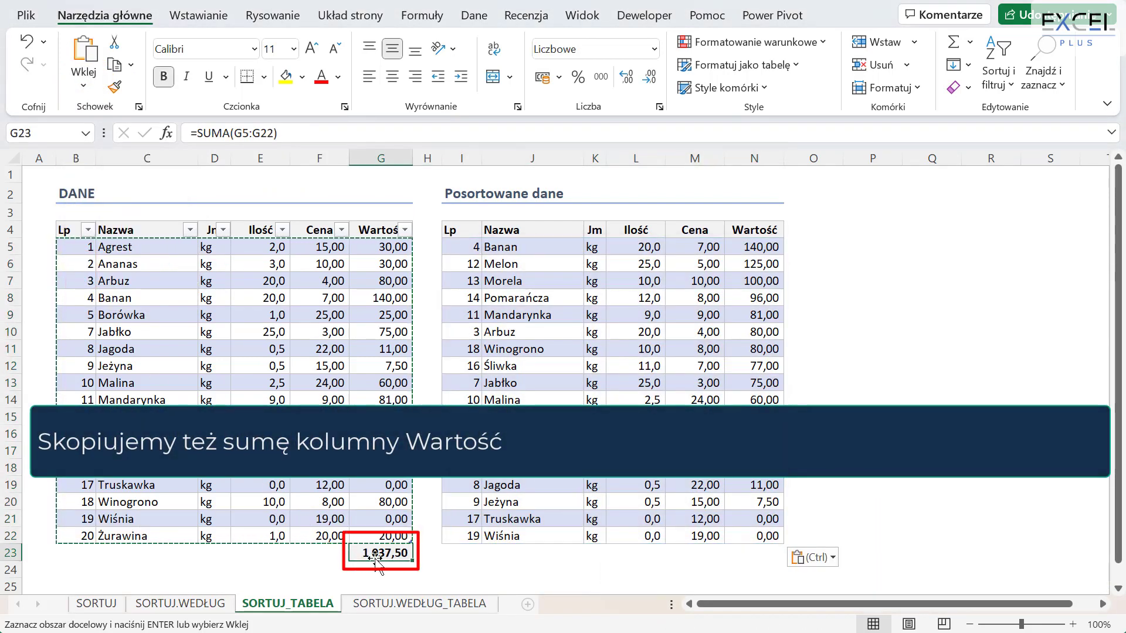
key(ctrl+c)
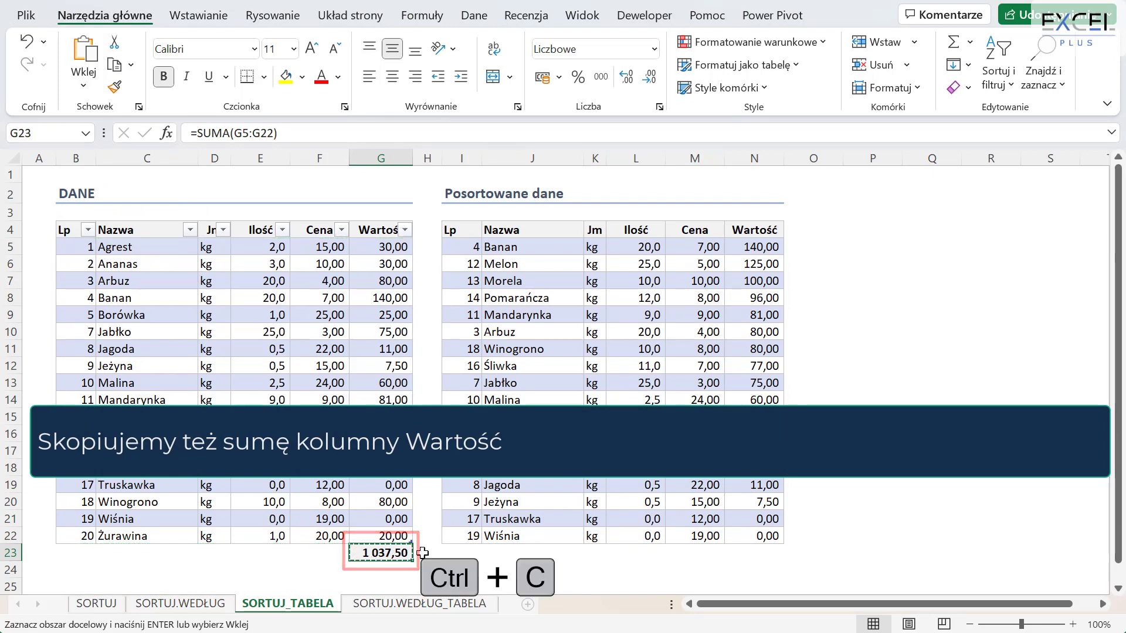
click(742, 552)
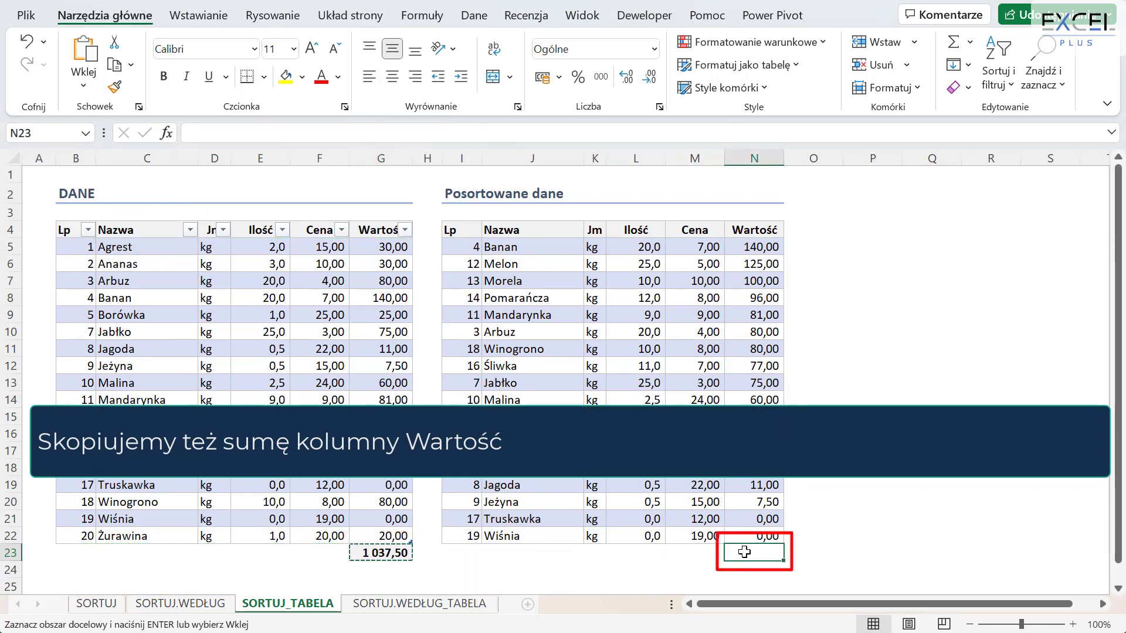
key(ctrl+v)
click(579, 364)
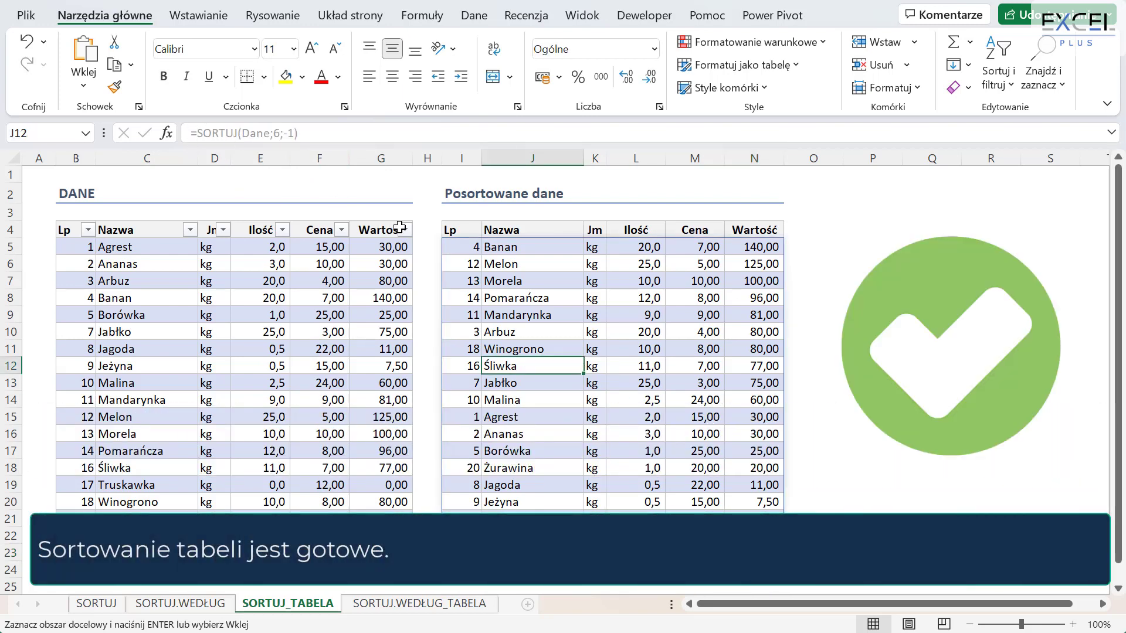
- Replace the fixed column number 6 in I5's SORTUJ formula with PODAJ.POZYCJĘ looking up the Dane table's Wartość header
click(452, 235)
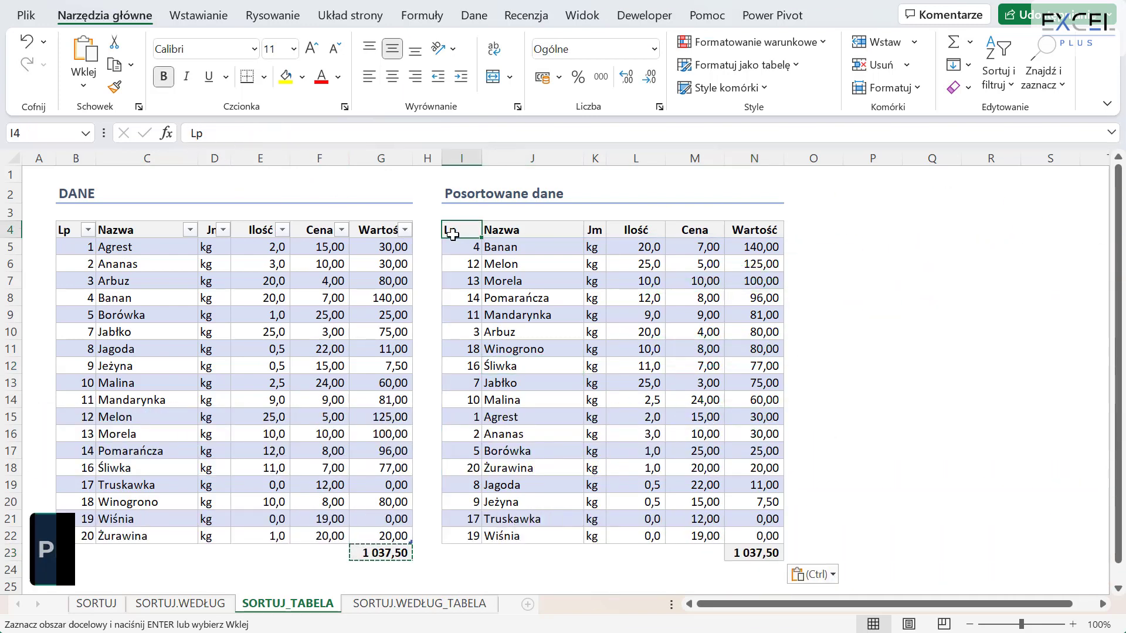
click(458, 247)
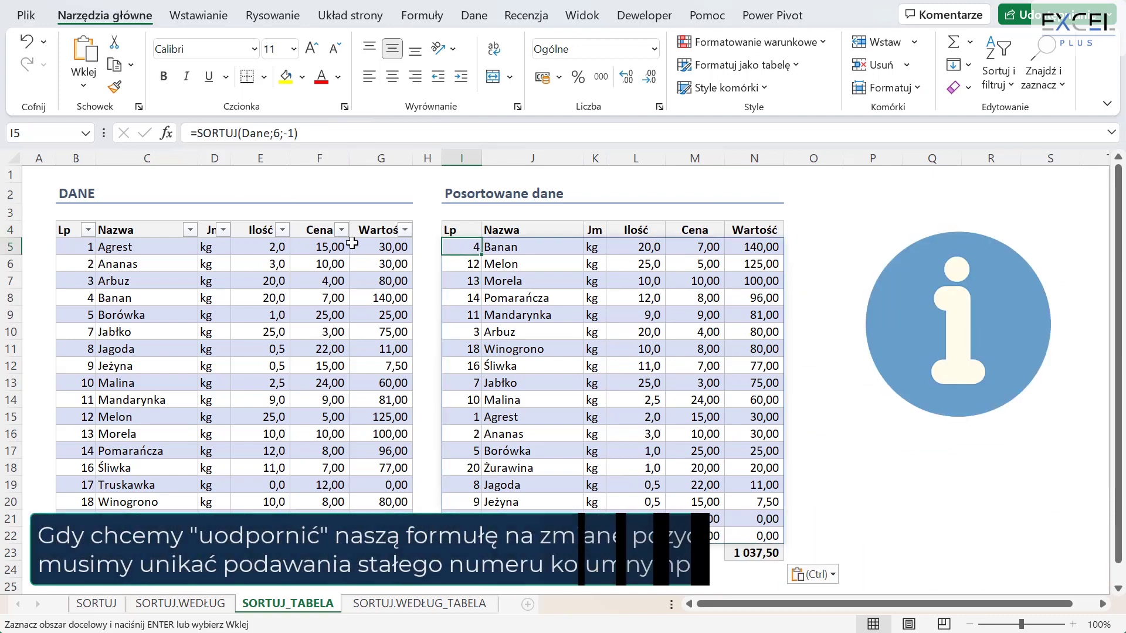
key(Escape)
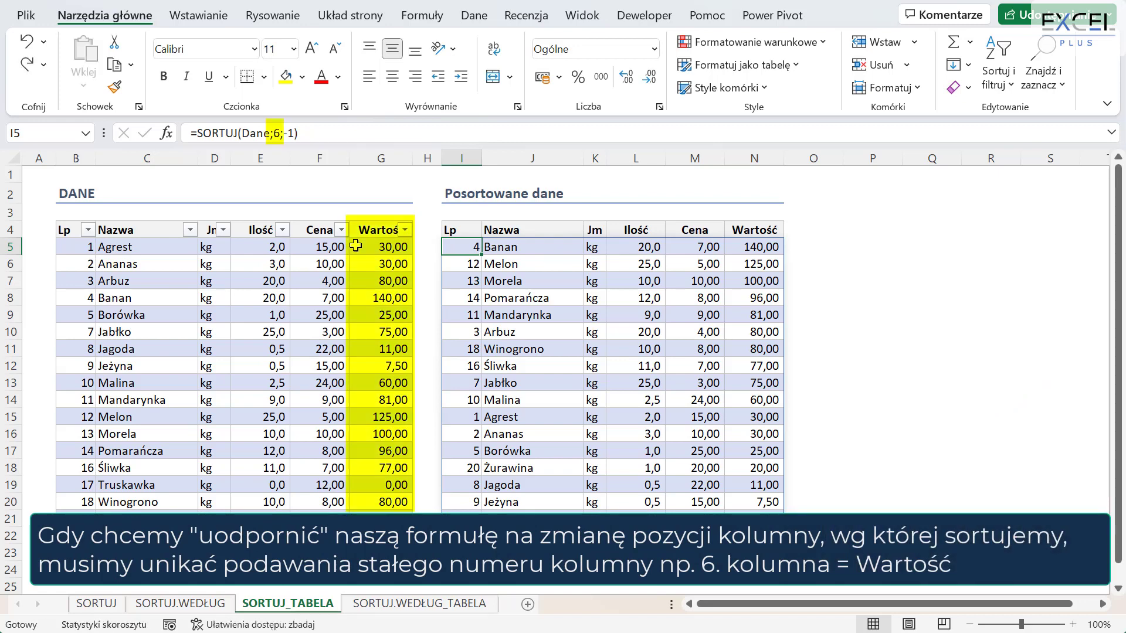
click(276, 134)
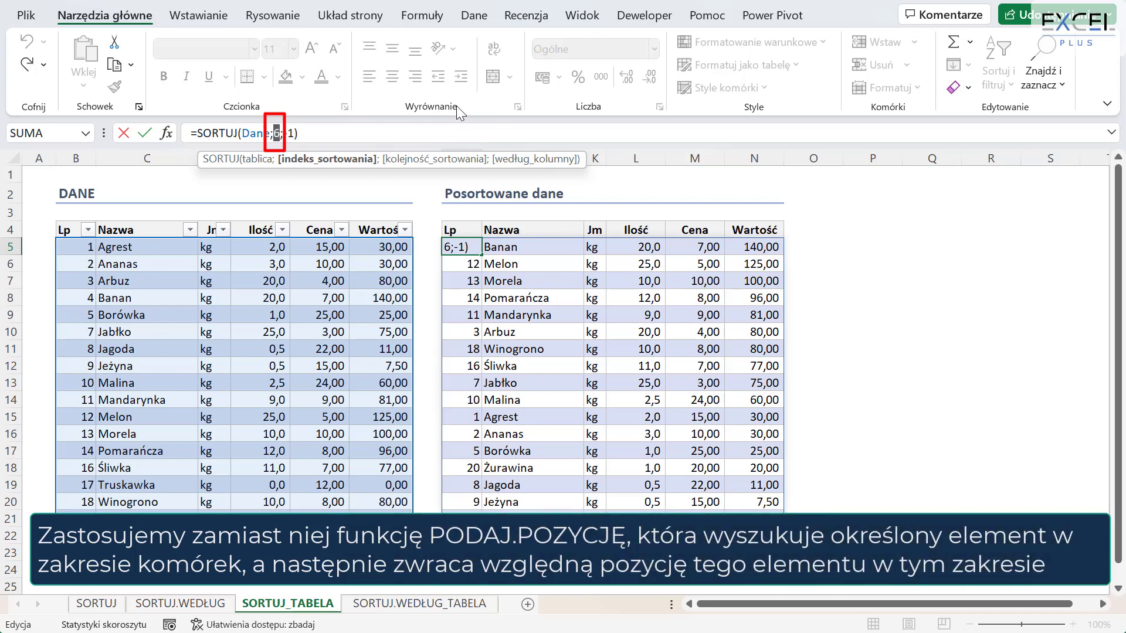
text(P)
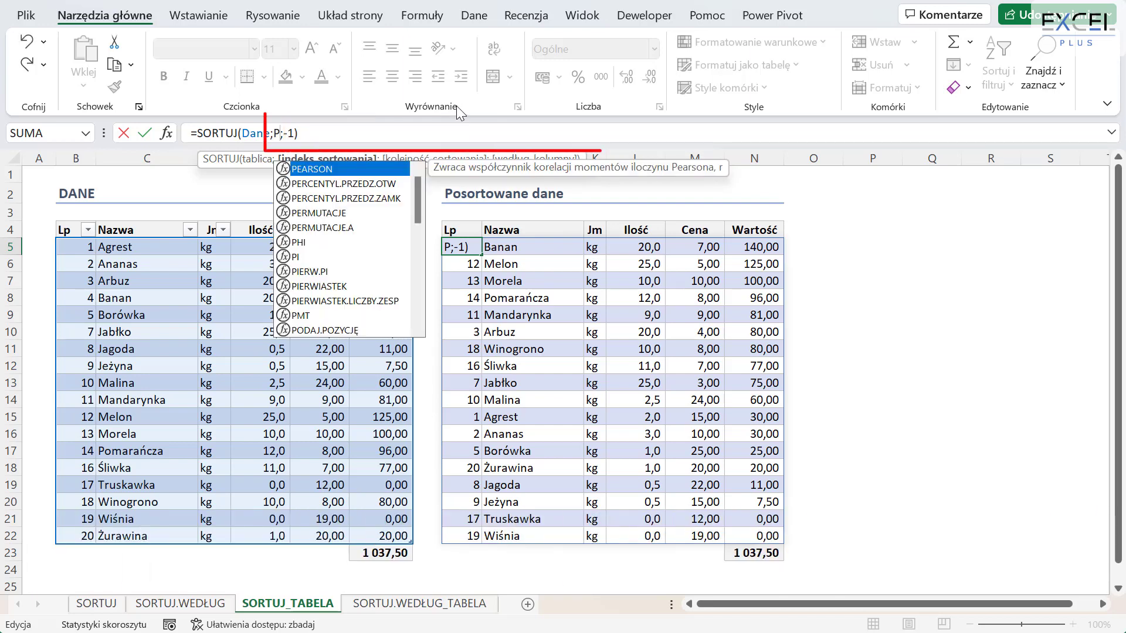
text(OD)
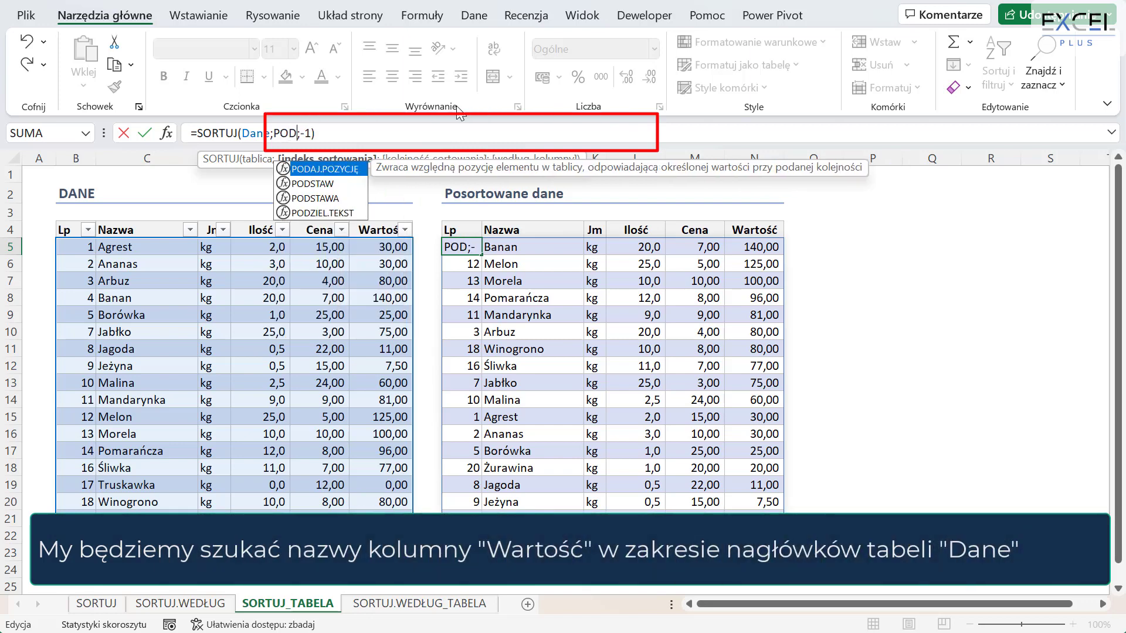
double_click(348, 170)
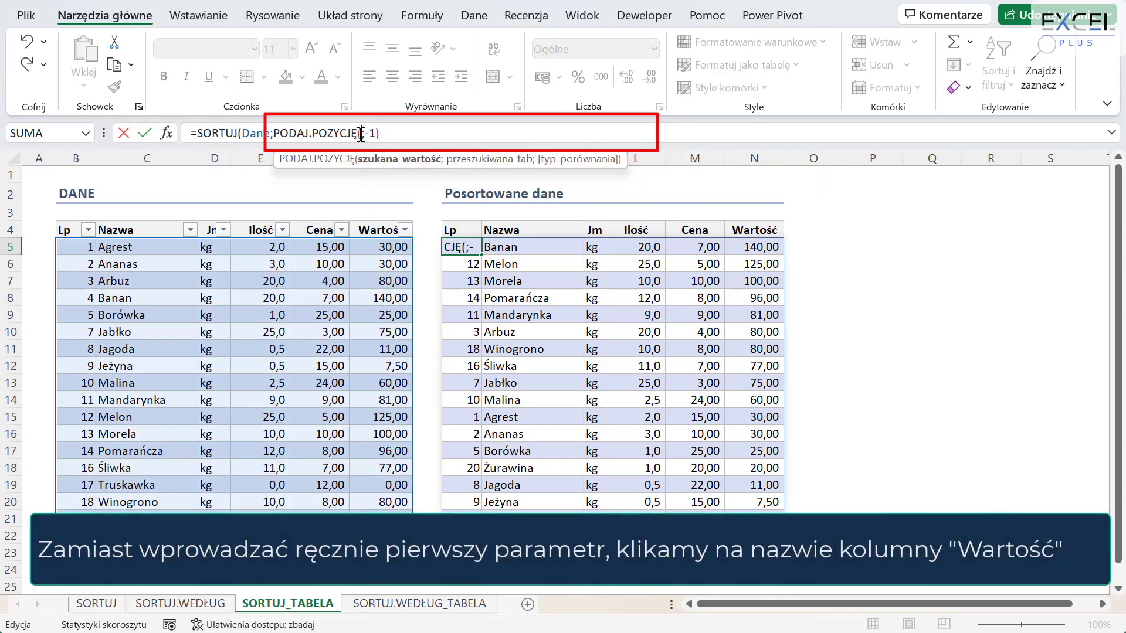
click(365, 230)
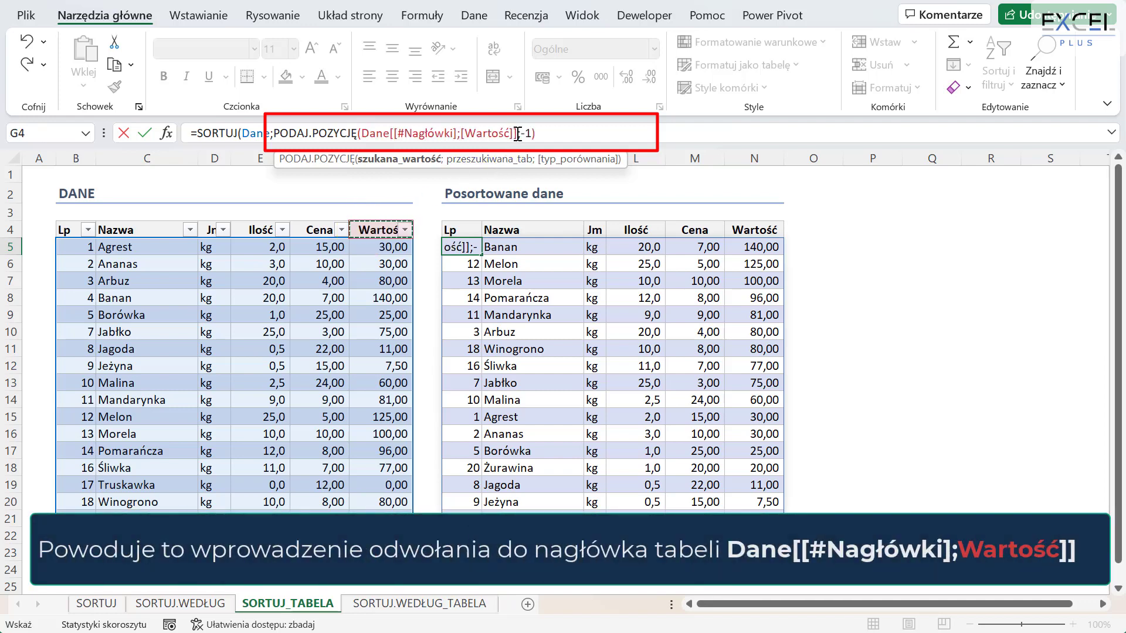
- Complete PODAJ.POZYCJĘ in I5 with Dane[#Nagłówki] as the lookup array and match type 0 (Dokładne dopasowanie), then commit the formula
text(;)
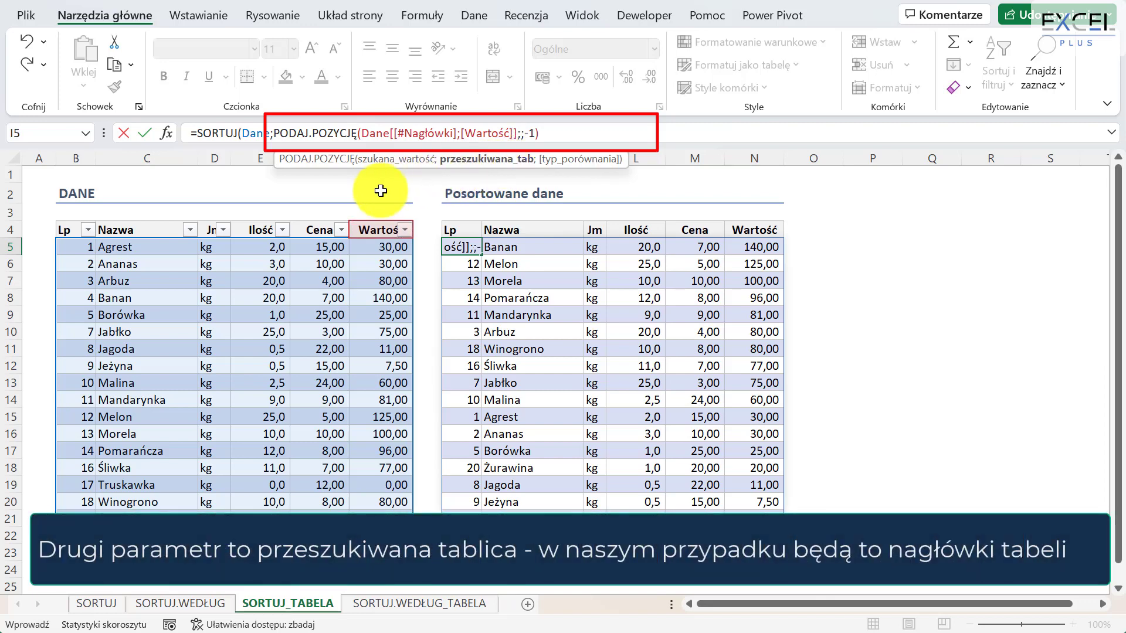
click(54, 229)
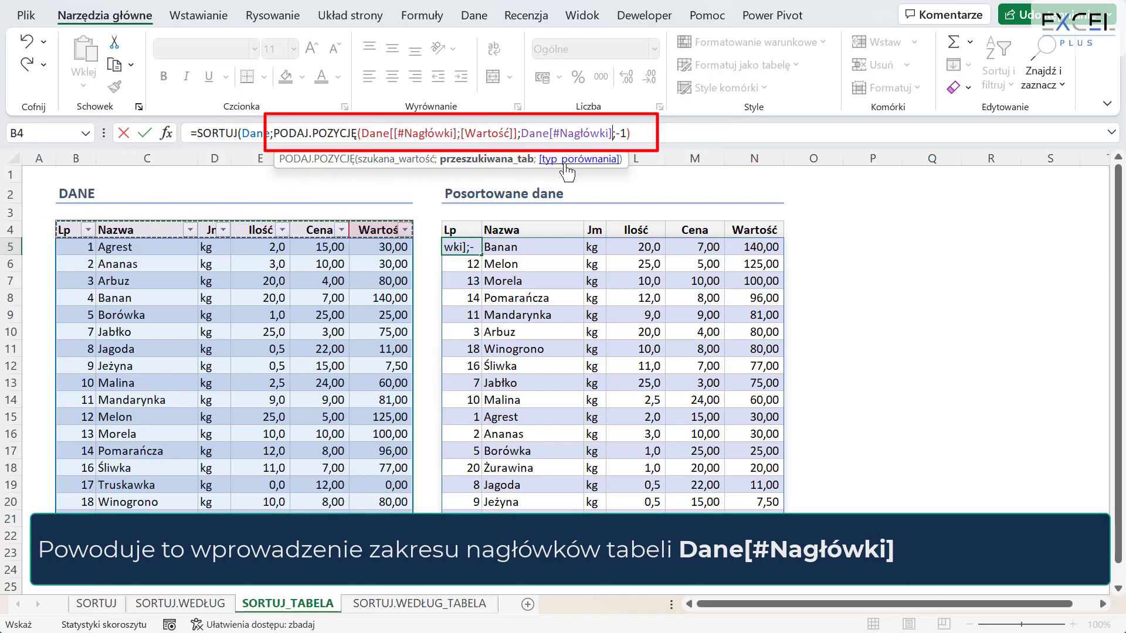
text(;)
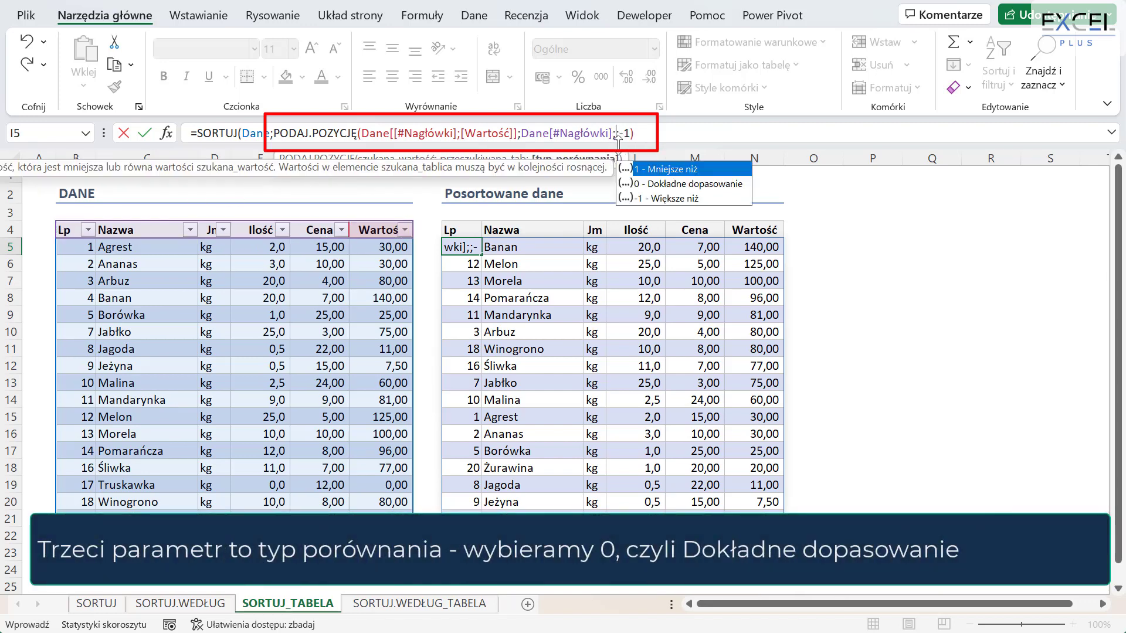
click(659, 184)
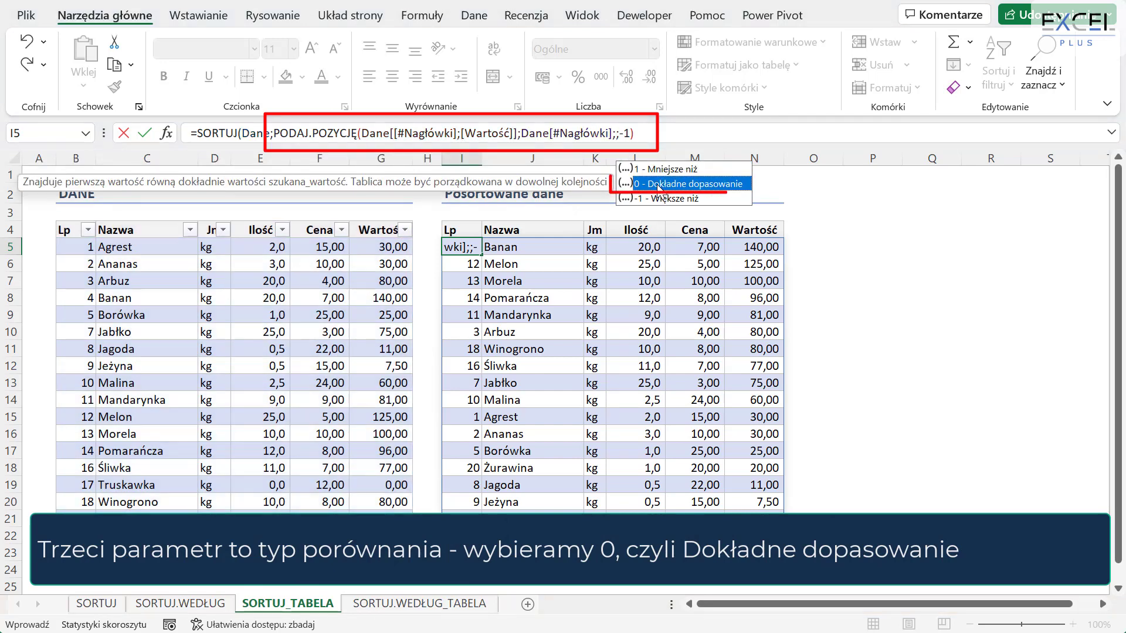
double_click(660, 185)
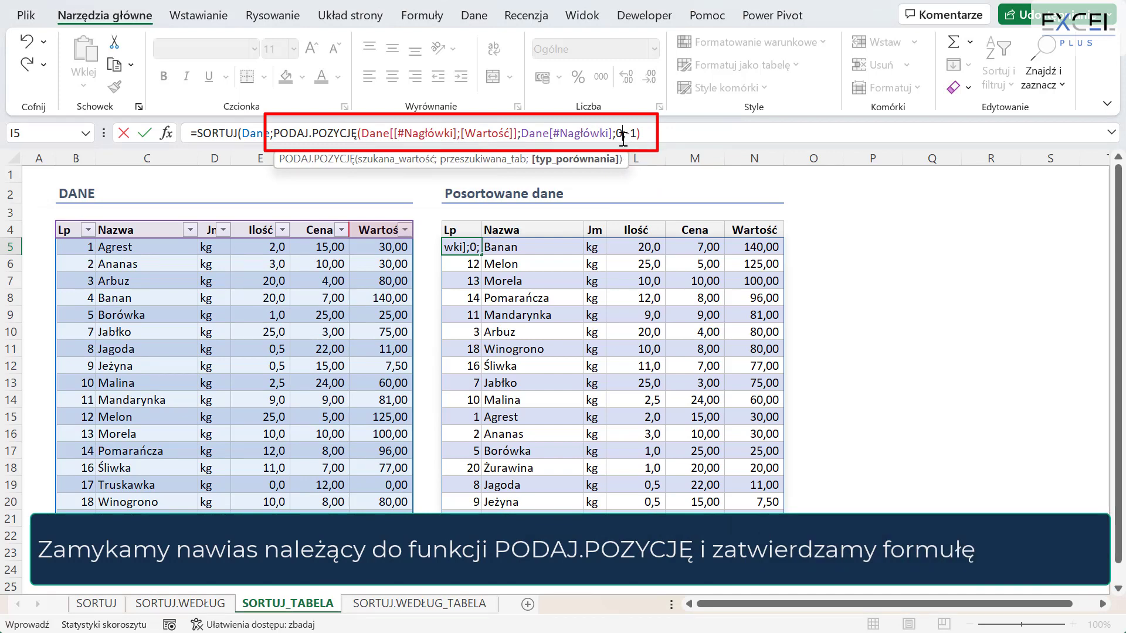
text())
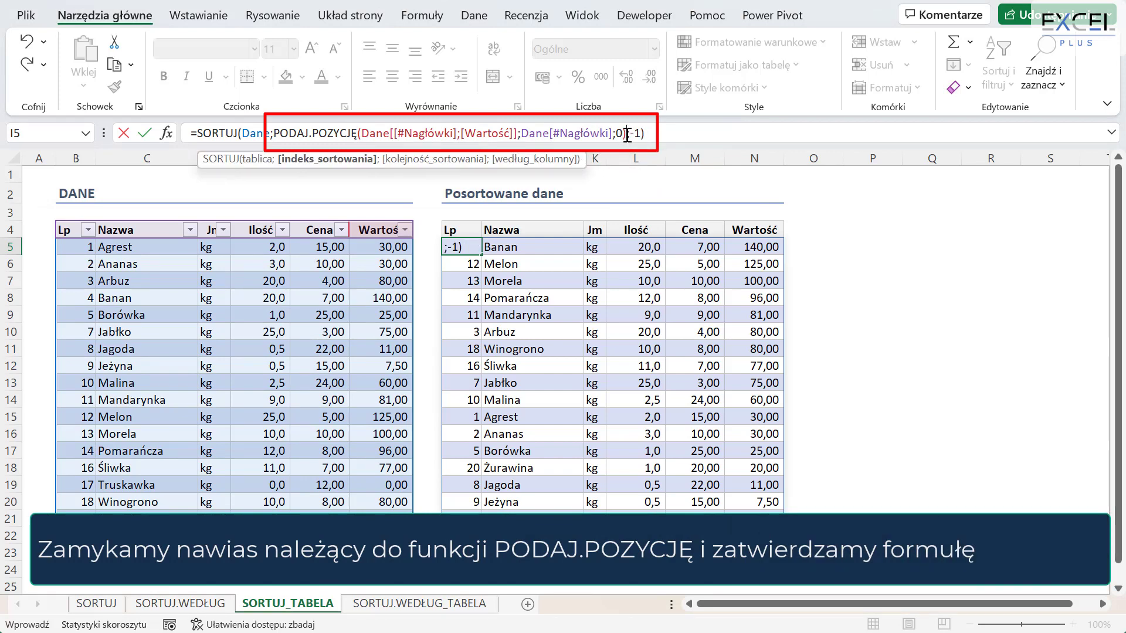
click(145, 134)
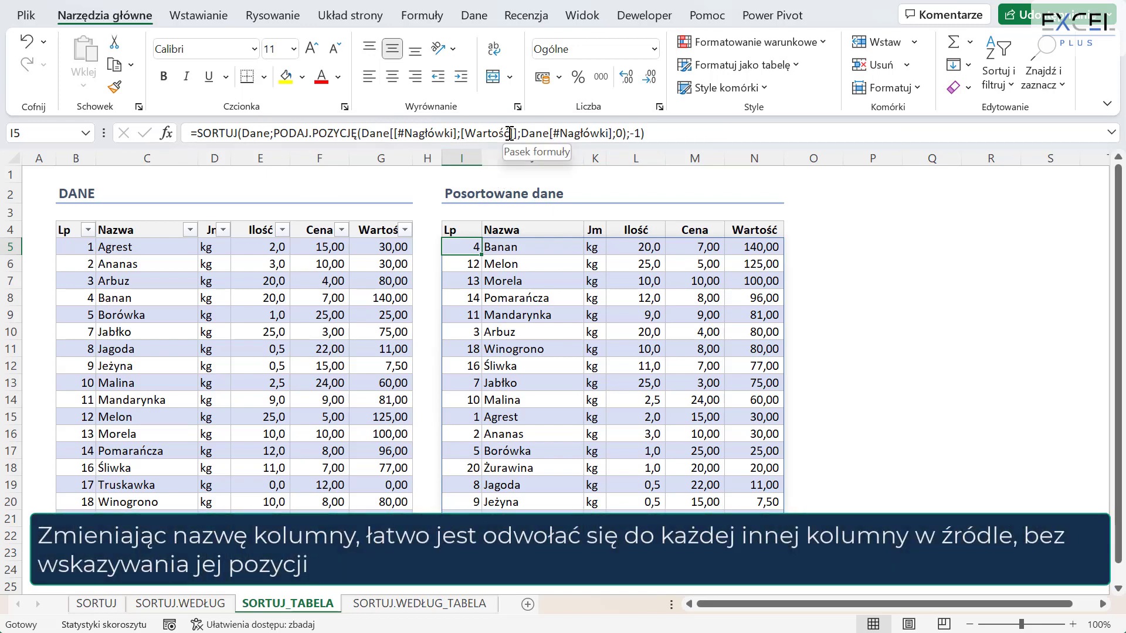
- Change the header looked up by PODAJ.POZYCJĘ in I5 from Wartość to Nazwa to sort by product name
drag(510, 133, 480, 130)
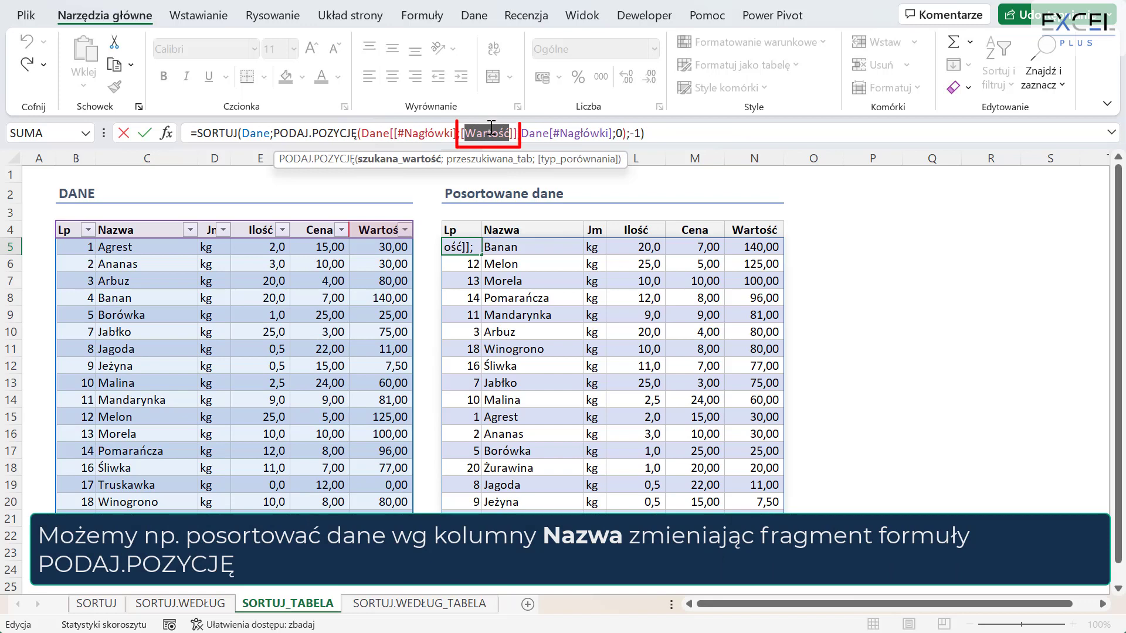
text(n)
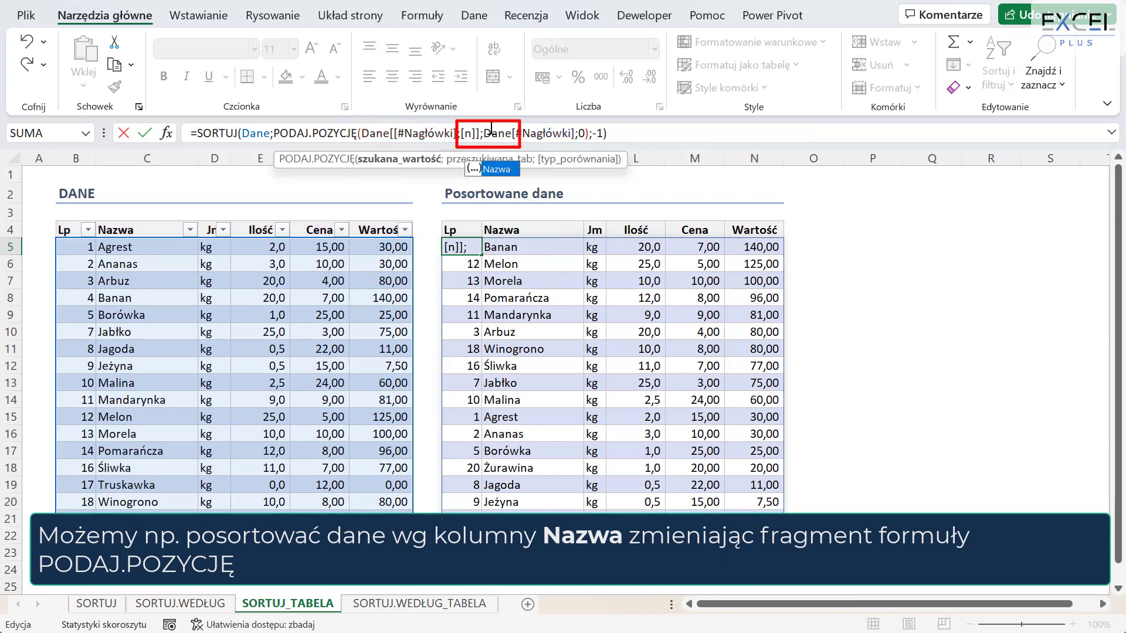
text(AZ)
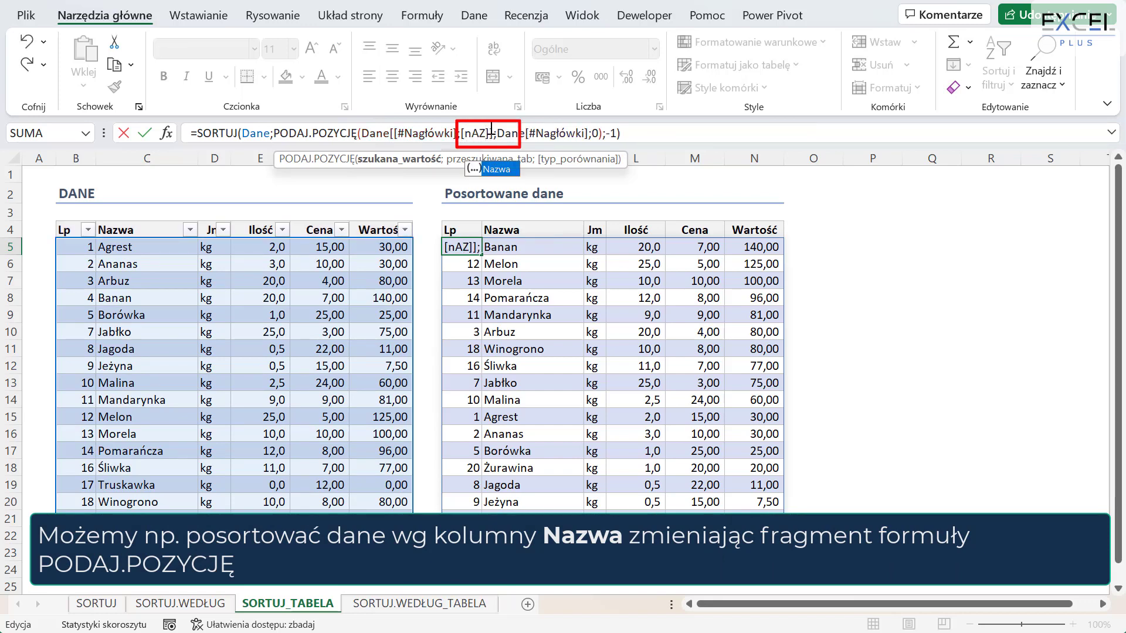
double_click(496, 170)
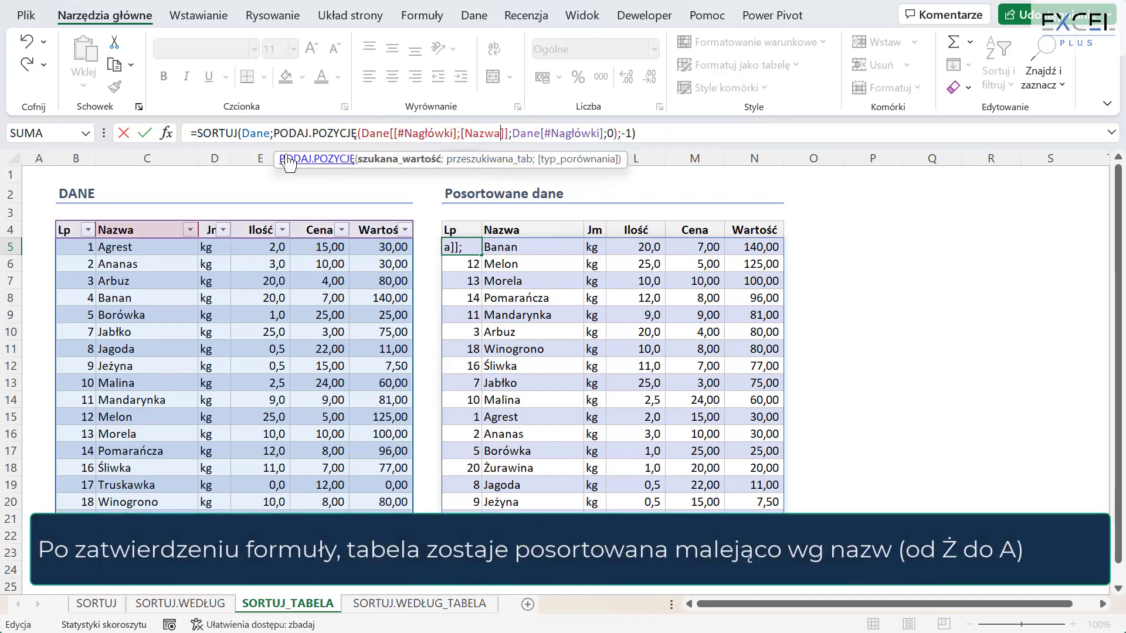
click(146, 135)
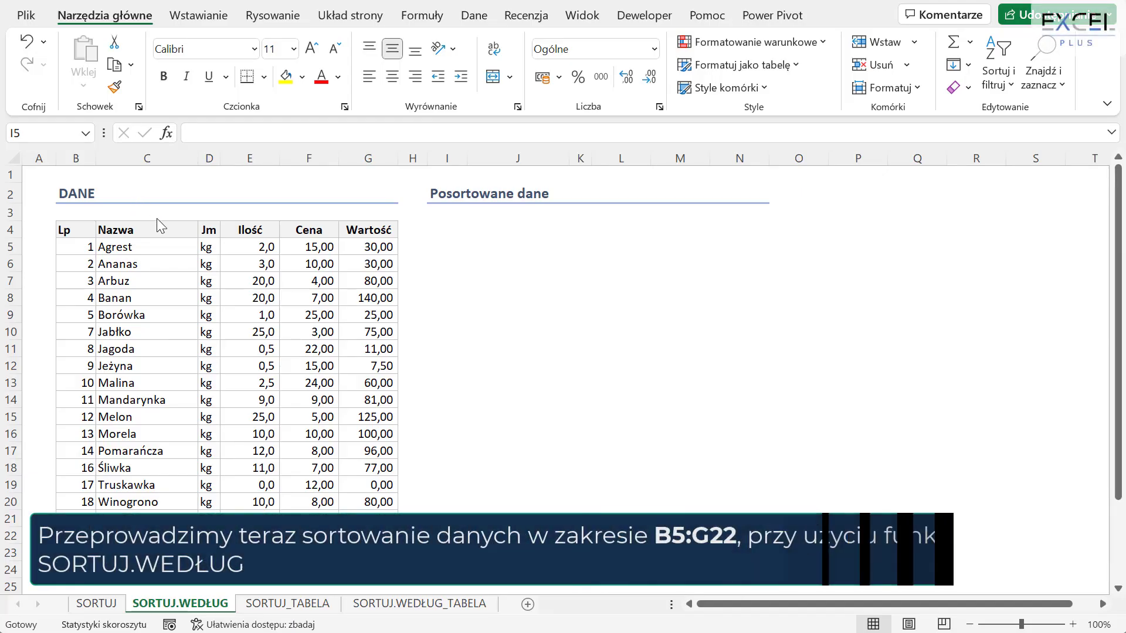
- On the SORTUJ.WEDŁUG sheet, begin a SORTUJ.WEDŁUG formula in I5 with B5:G22 as the array to sort
click(448, 245)
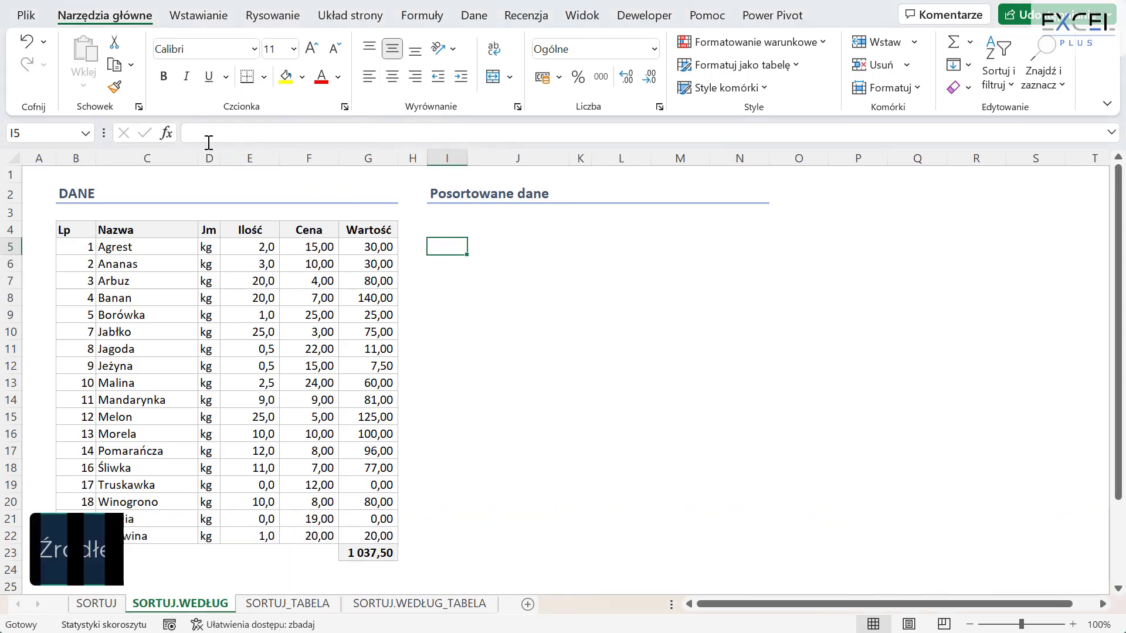
click(195, 137)
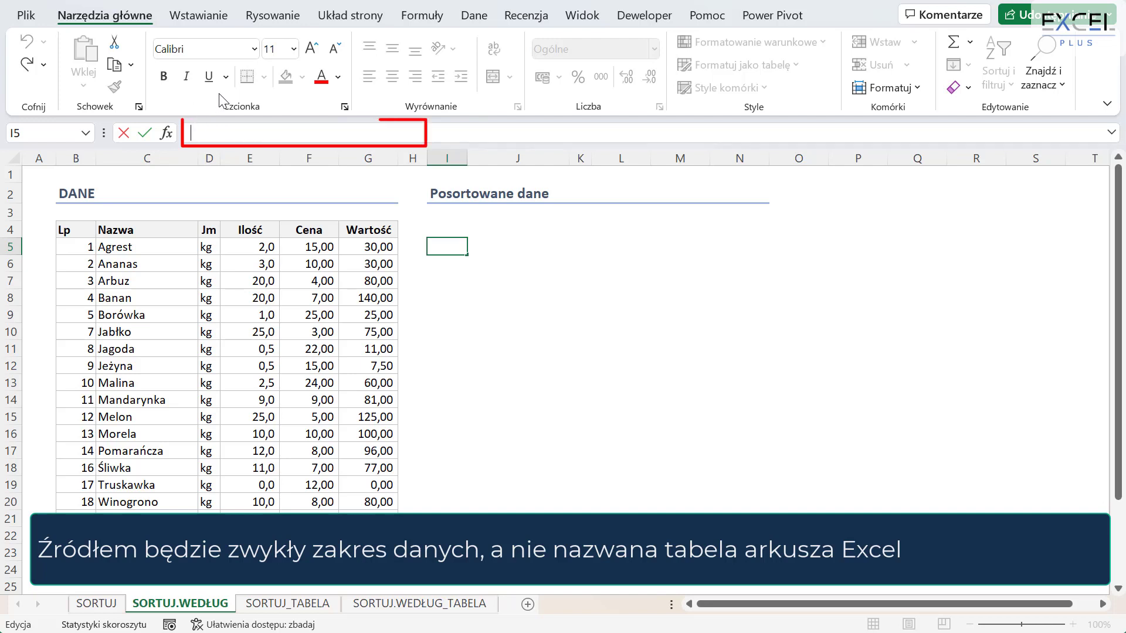
text(=)
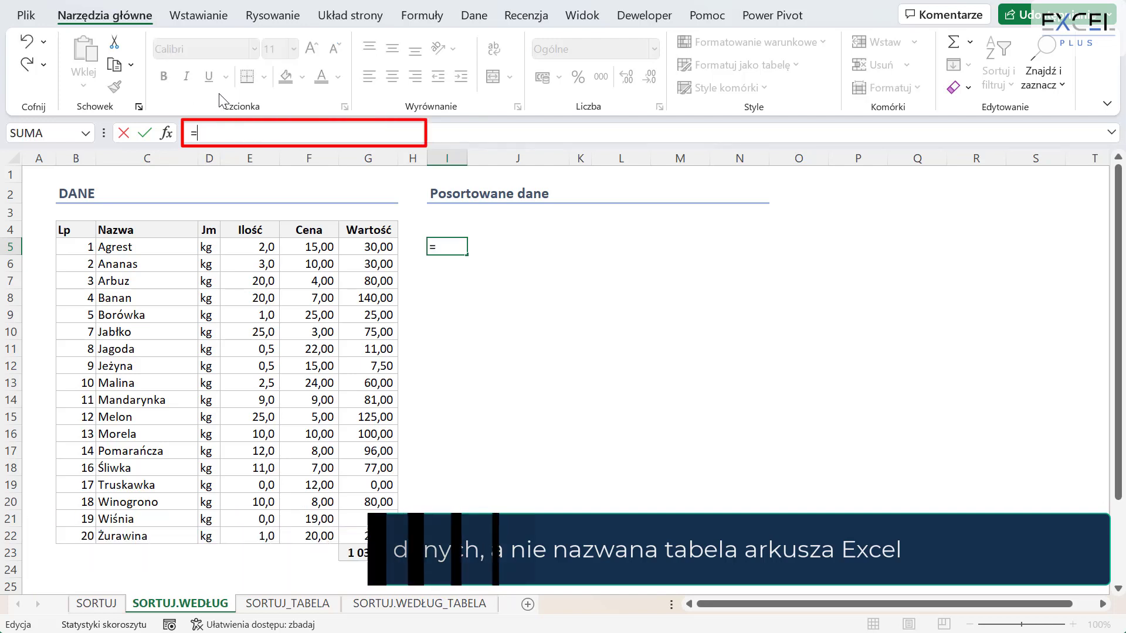
text(SORTU)
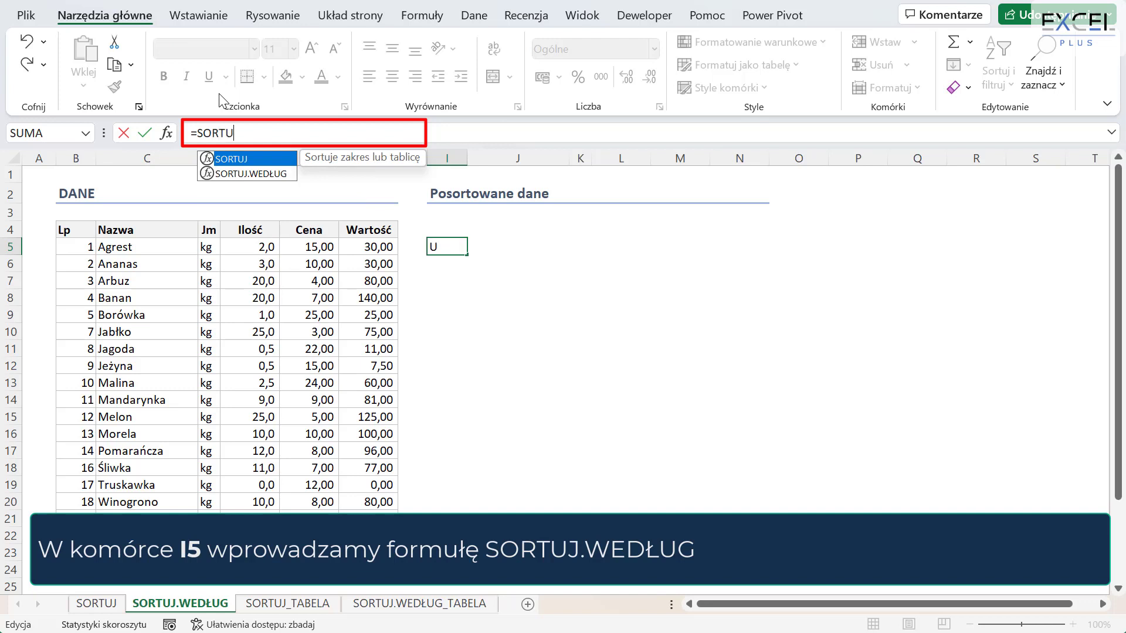
text(J.)
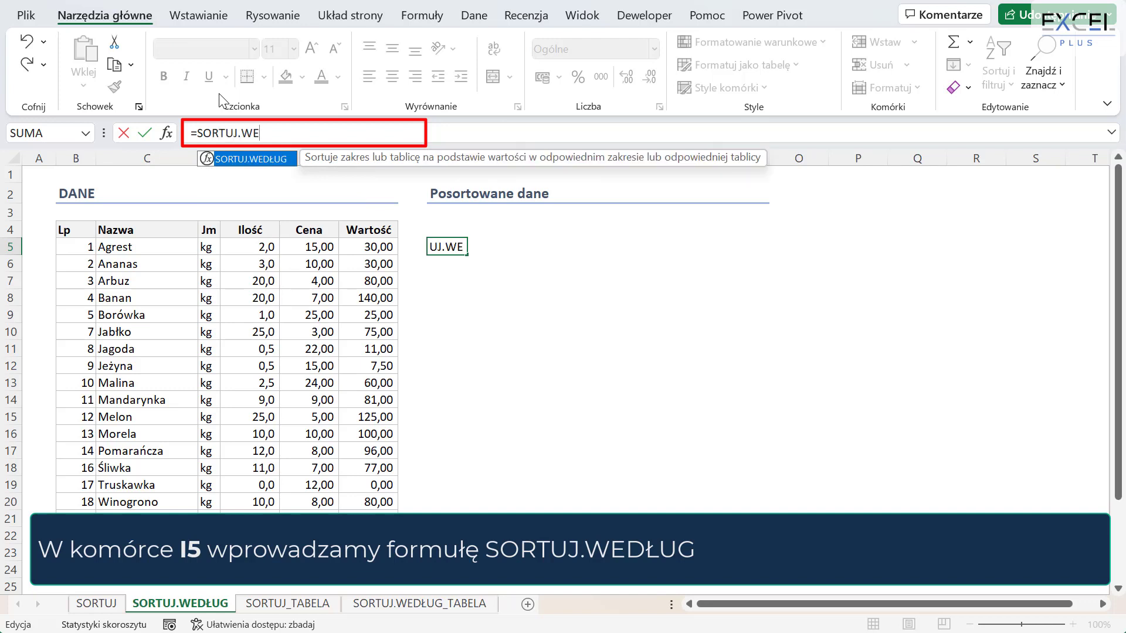
text(WE)
double_click(261, 169)
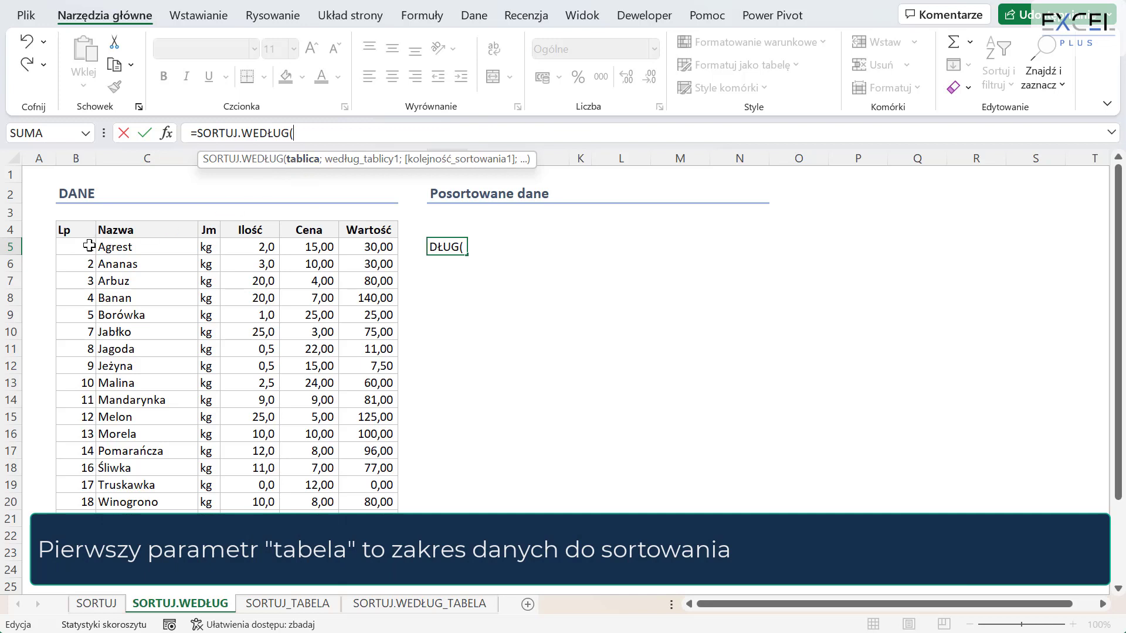
drag(76, 249, 375, 536)
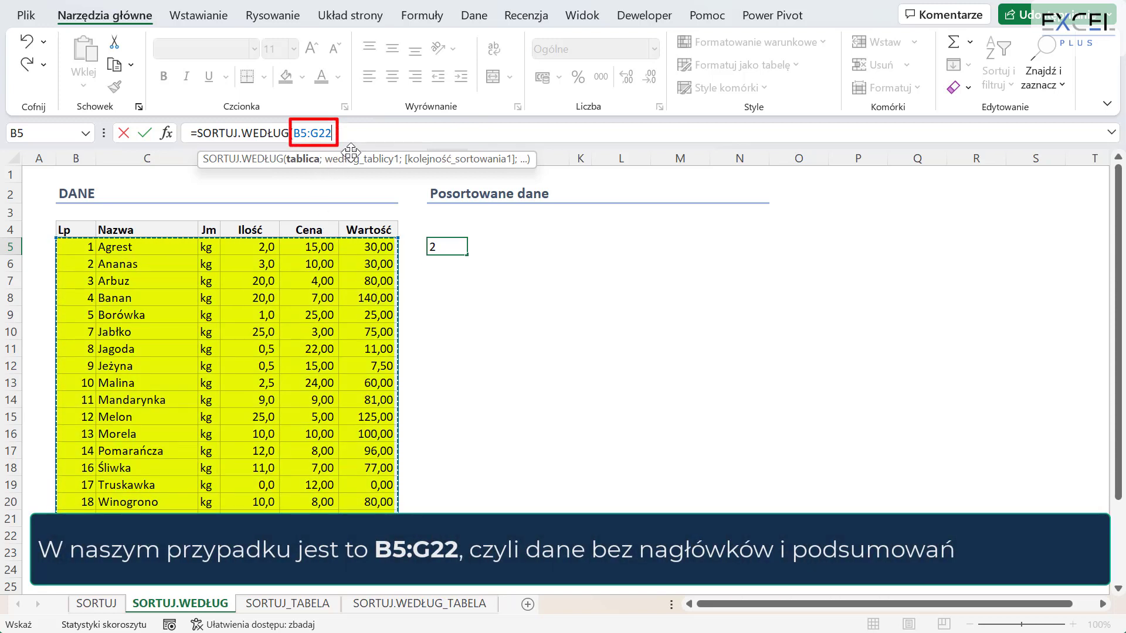
- Finish the SORTUJ.WEDŁUG formula in I5 with G5:G22 as the sort-by array and order -1 (Malejąco)
text(;)
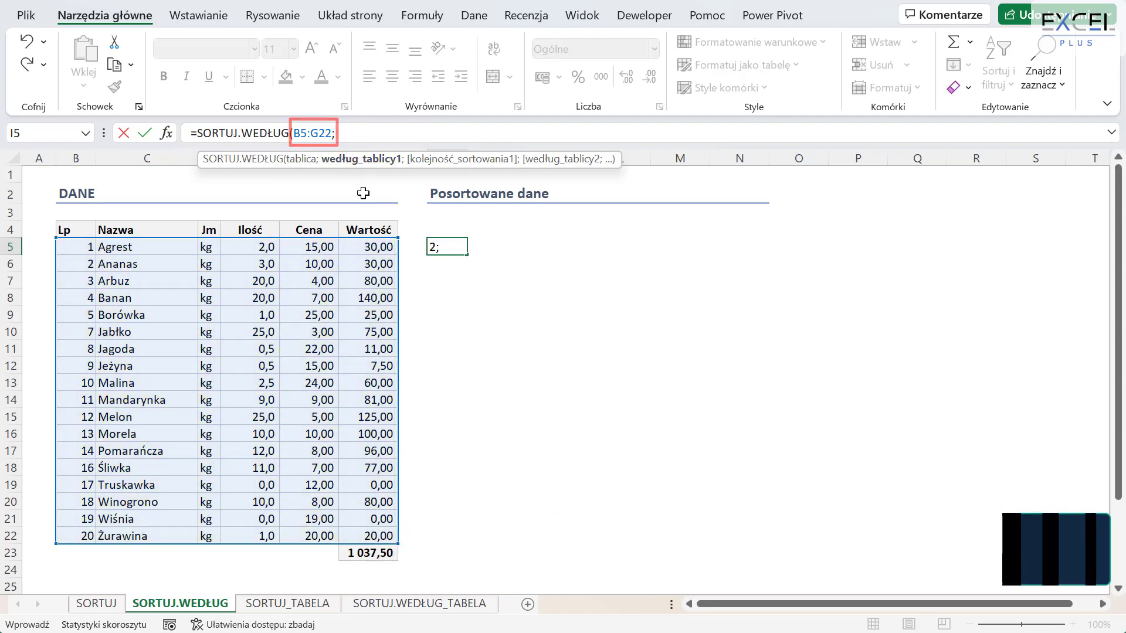
drag(370, 268, 375, 519)
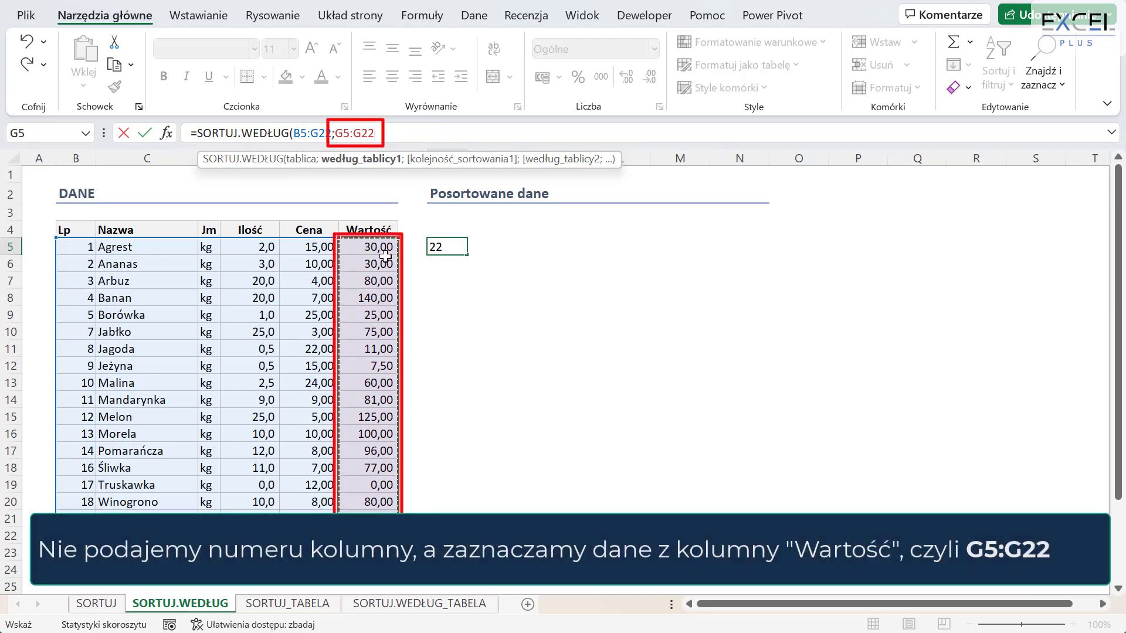
click(385, 134)
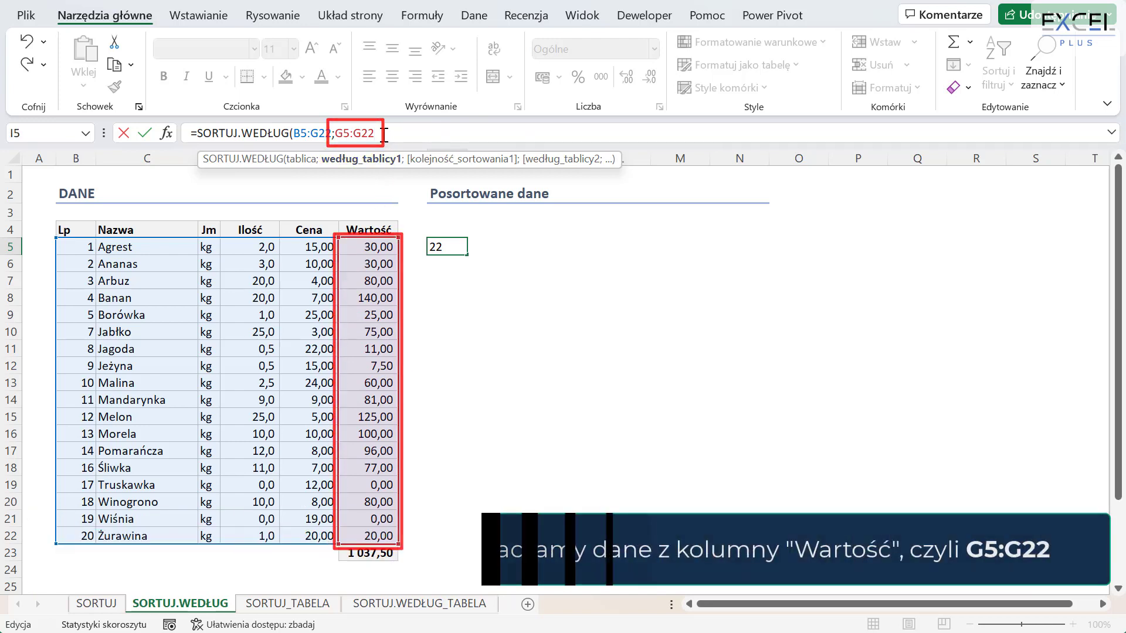
text(;)
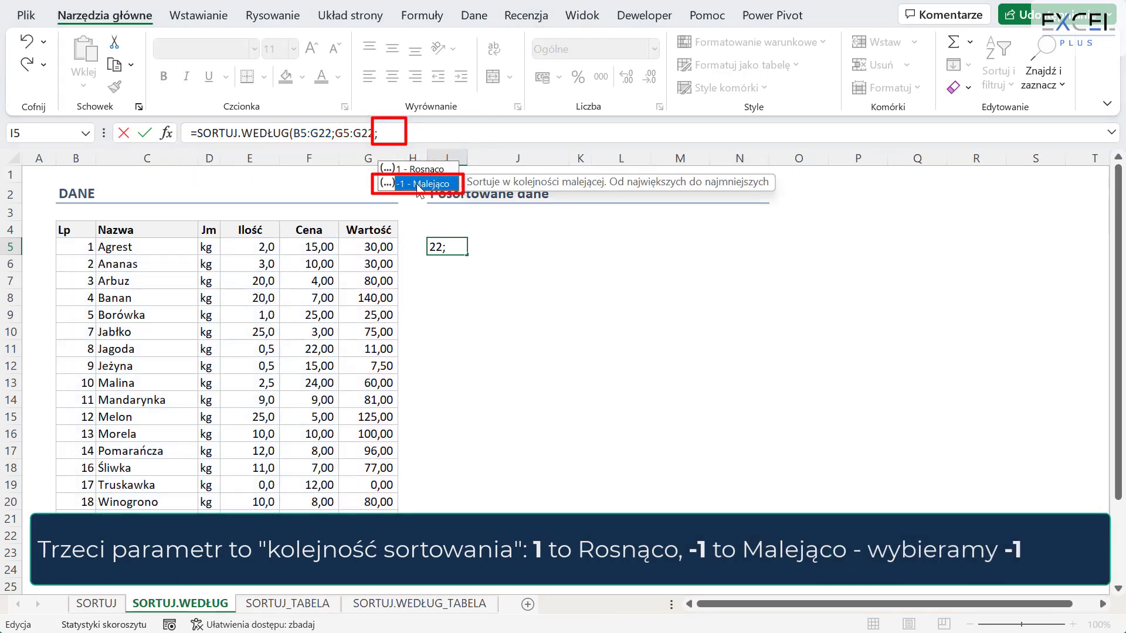
double_click(417, 185)
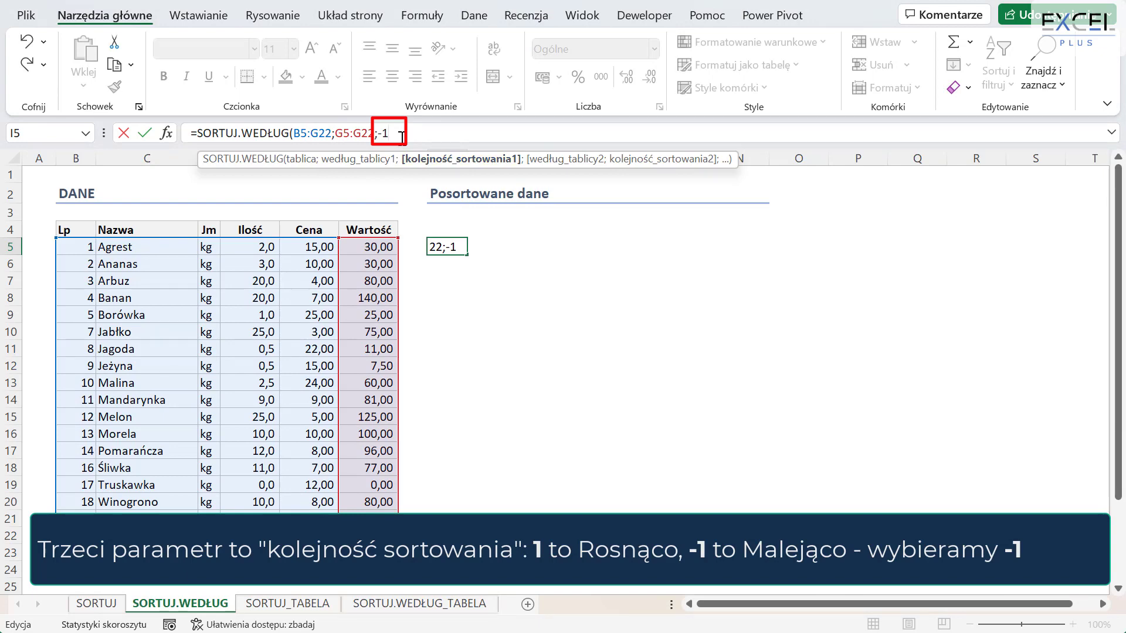
text())
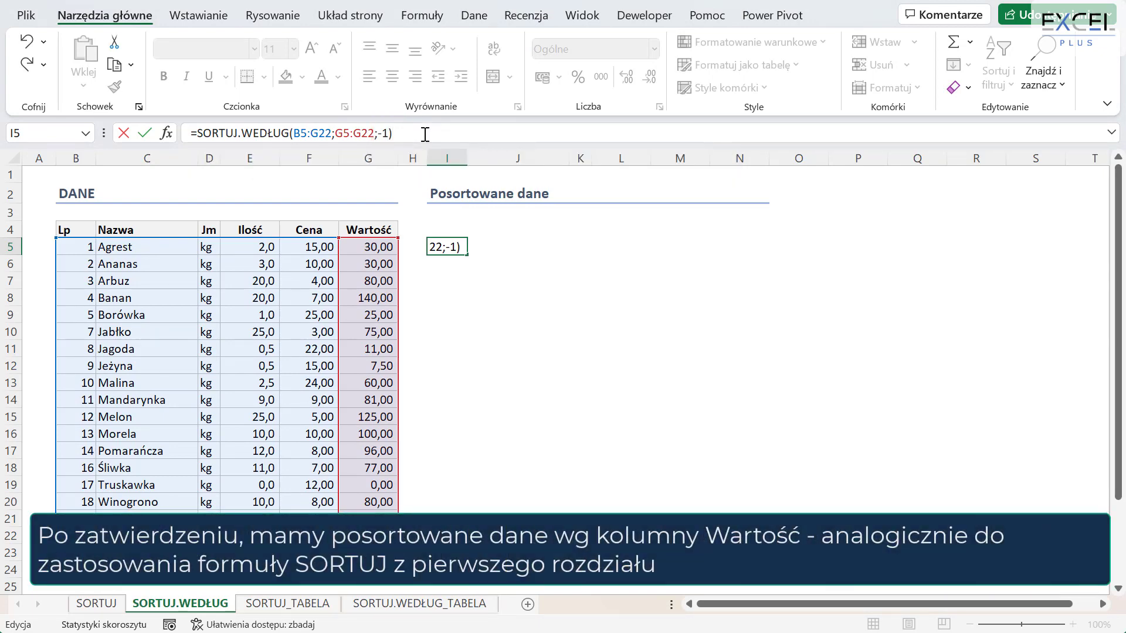
key(Return)
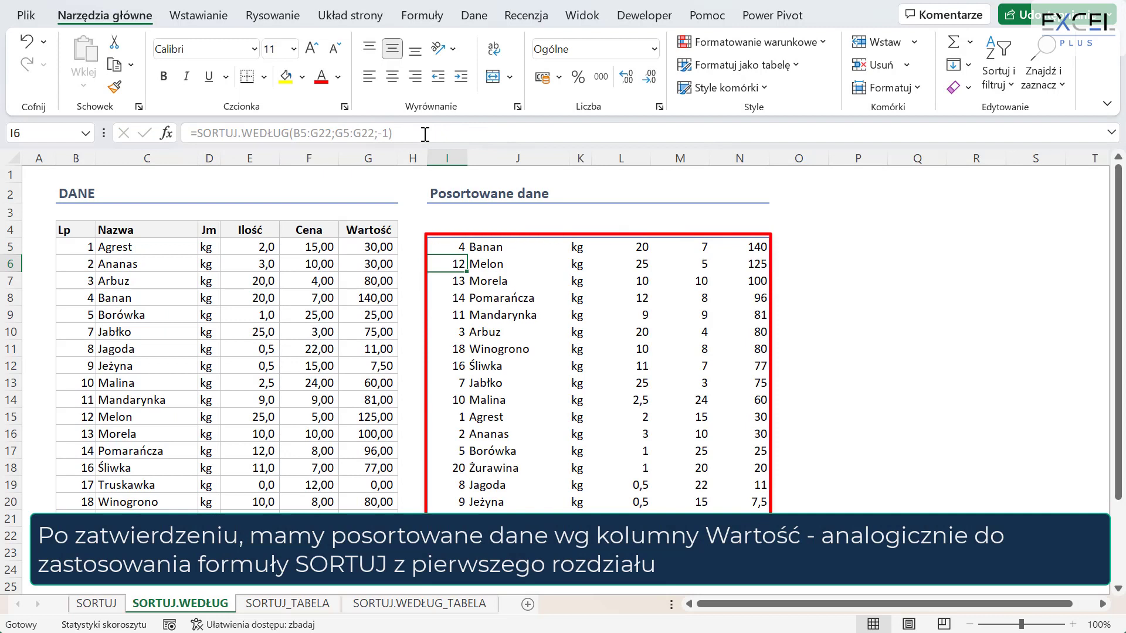
click(434, 243)
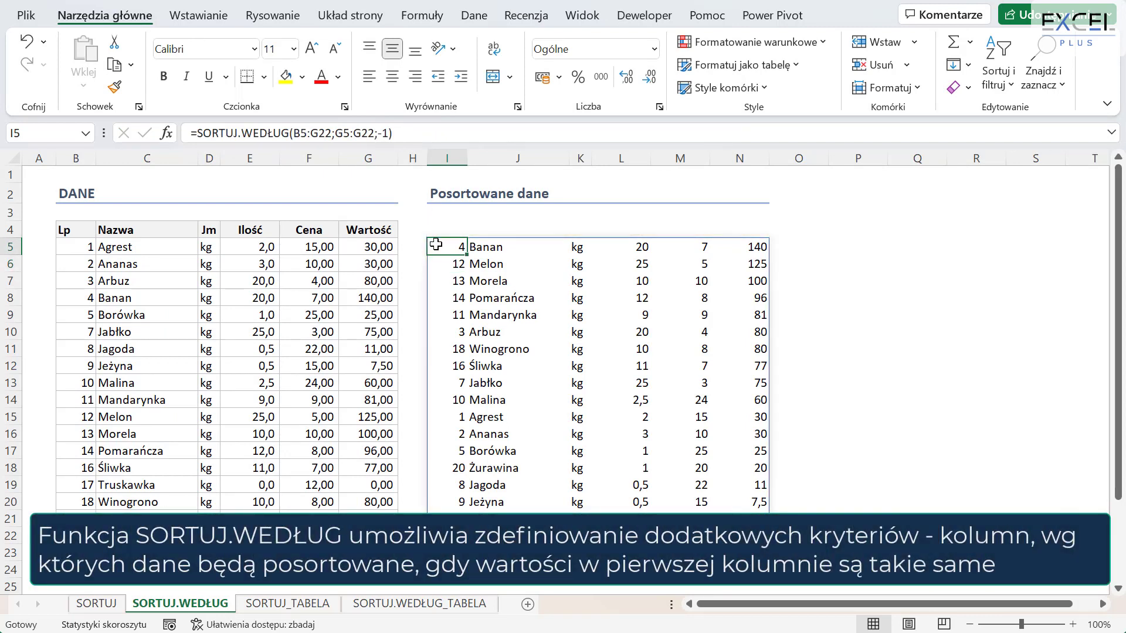
- Extend the SORTUJ.WEDŁUG formula in I5 with C5:C22 (Nazwa) as the second sort-by array and order 1 (Rosnąco), and commit it
click(402, 131)
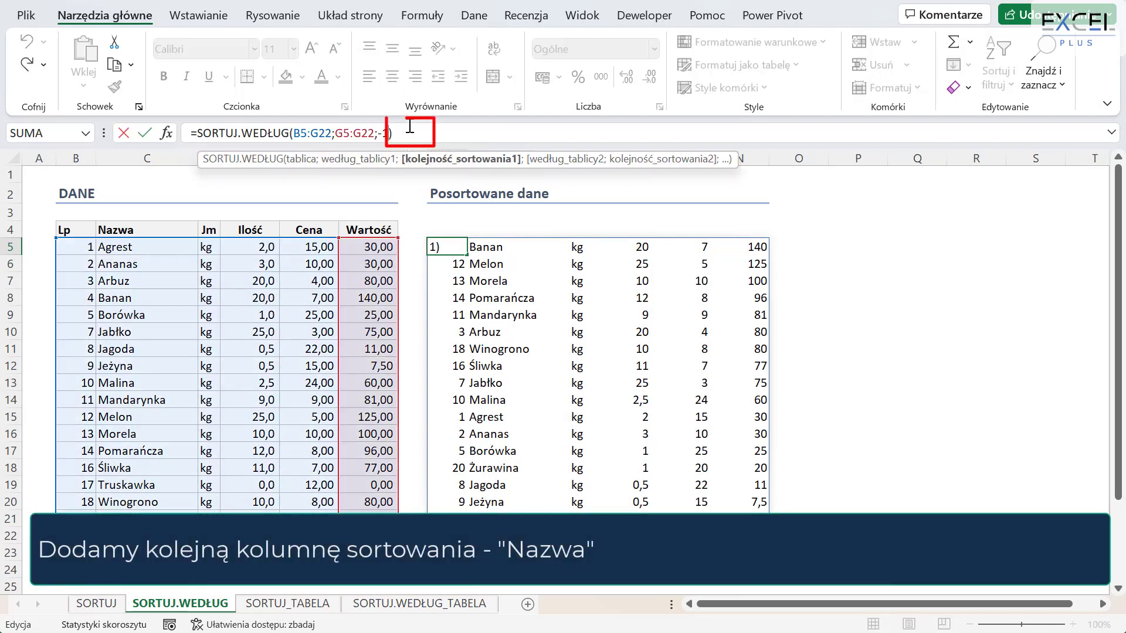
text(;)
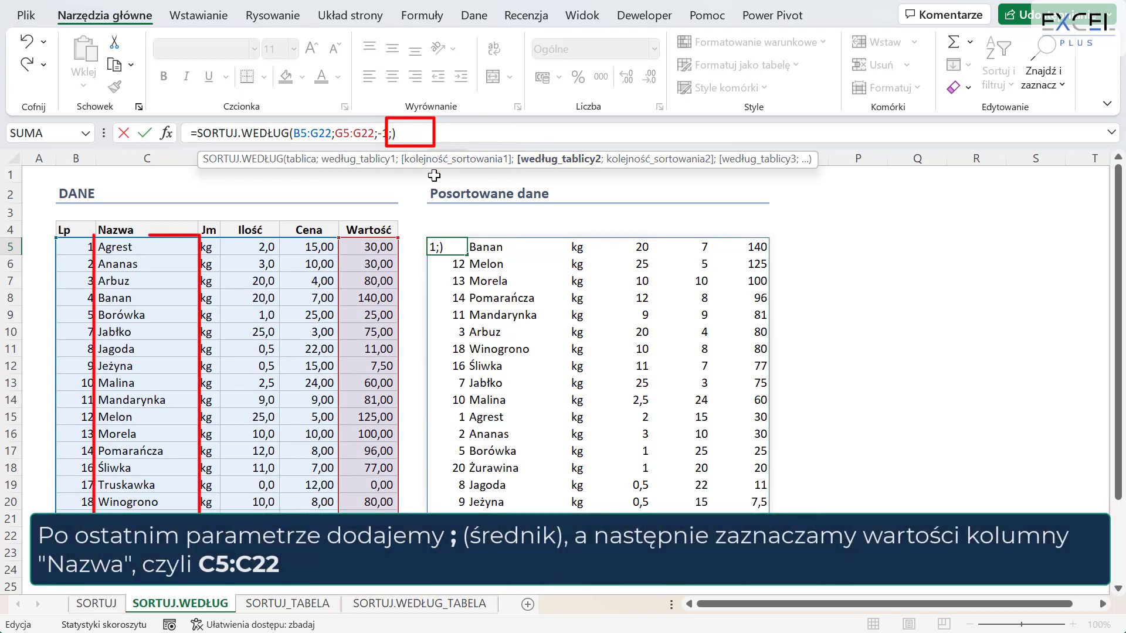
drag(160, 247, 162, 535)
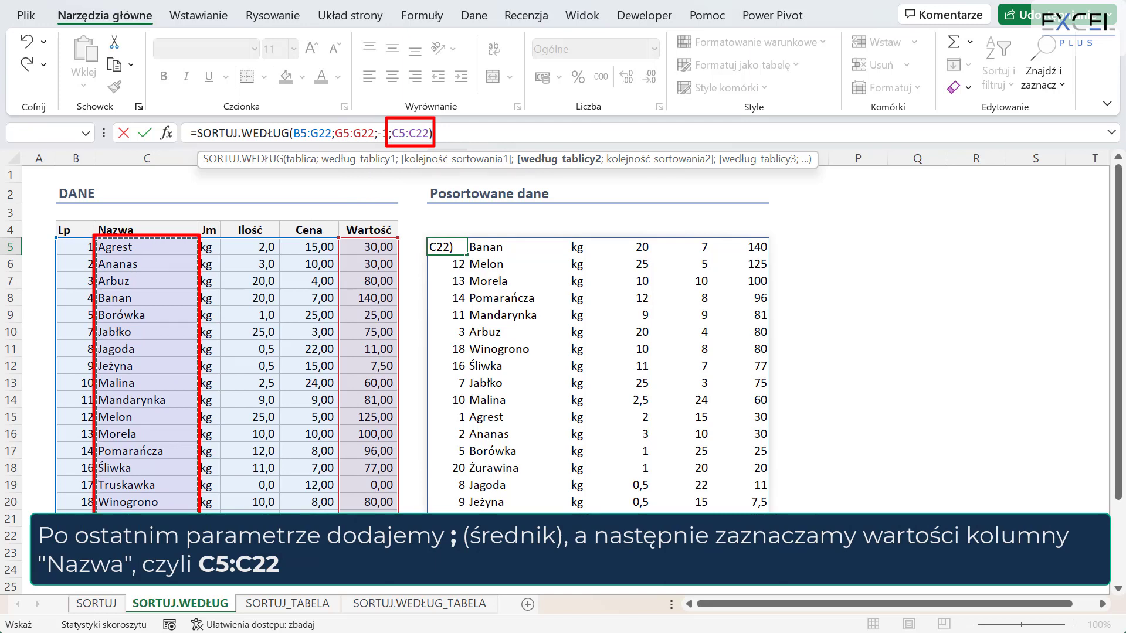
click(431, 133)
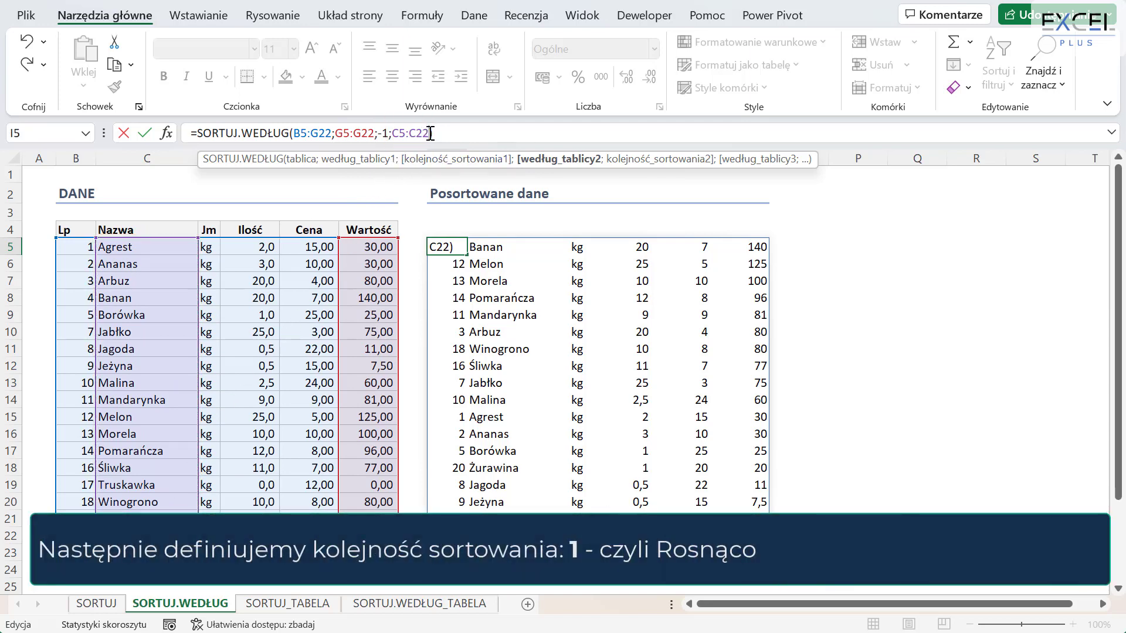
text(;)
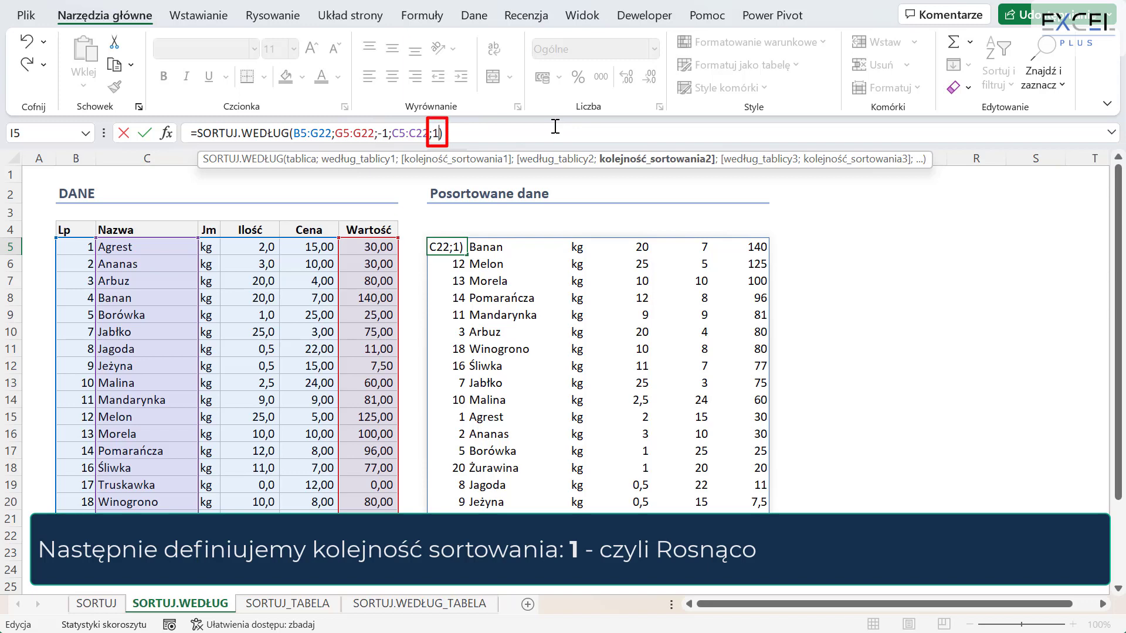
text(1)
key(Return)
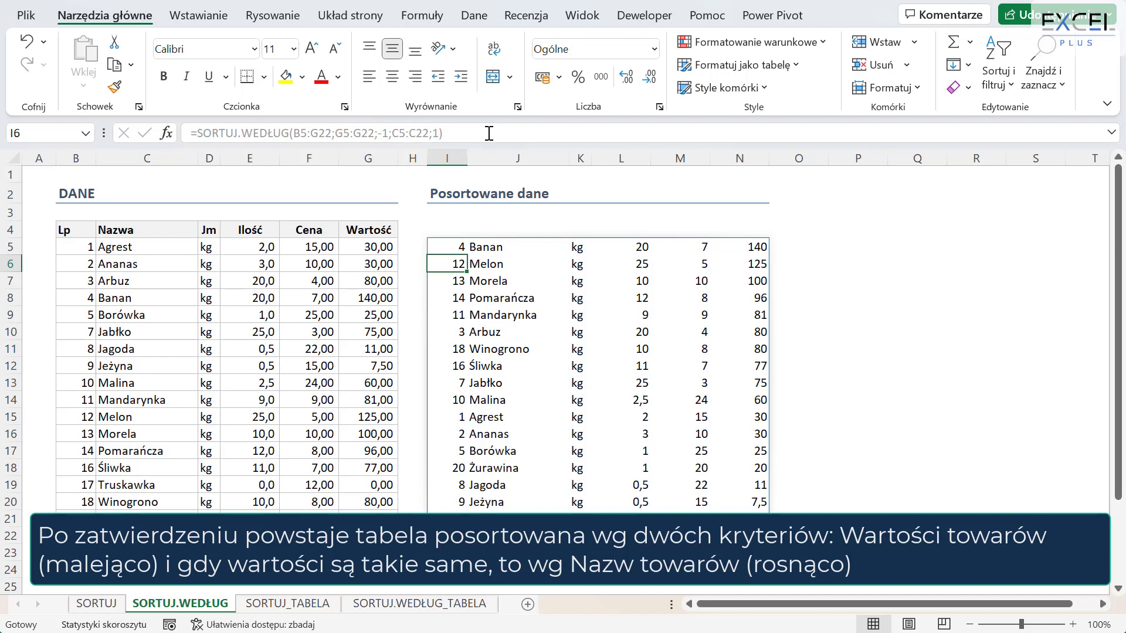
- Copy the header row B4:G4 of the DANE range and paste it above the sorted data, starting at I4
drag(66, 232, 359, 227)
right_click(86, 228)
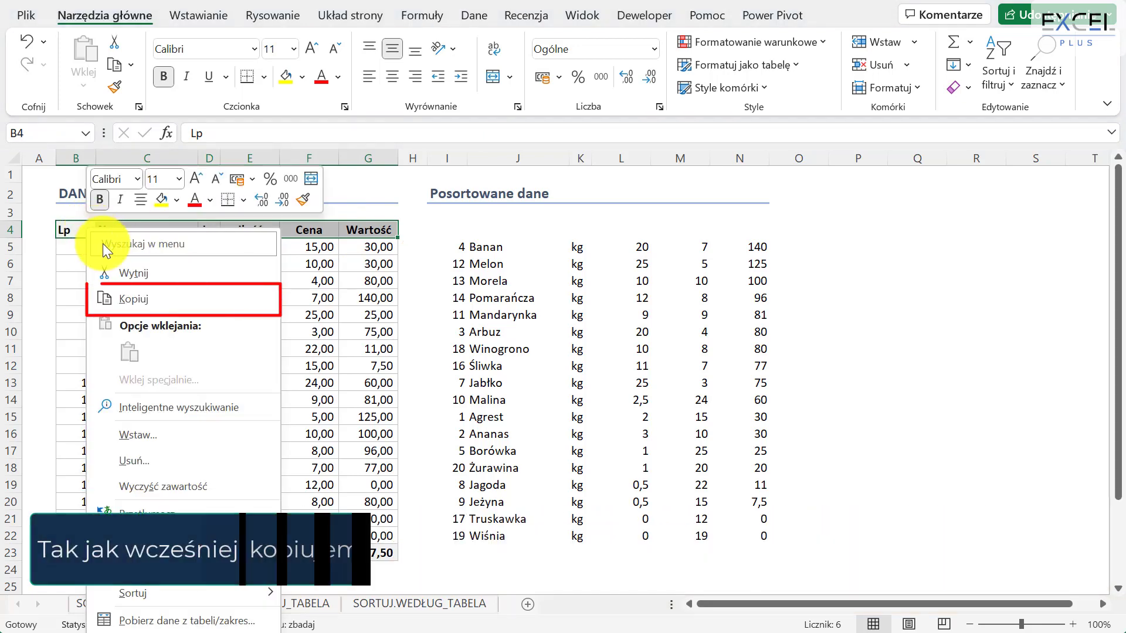
click(124, 299)
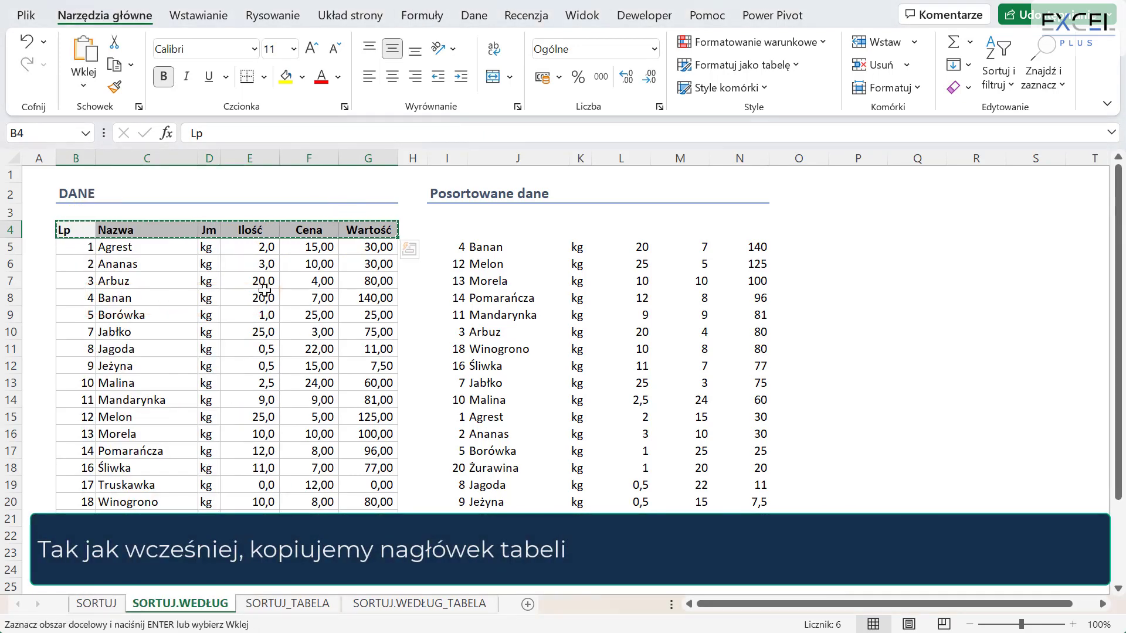
click(448, 229)
right_click(451, 230)
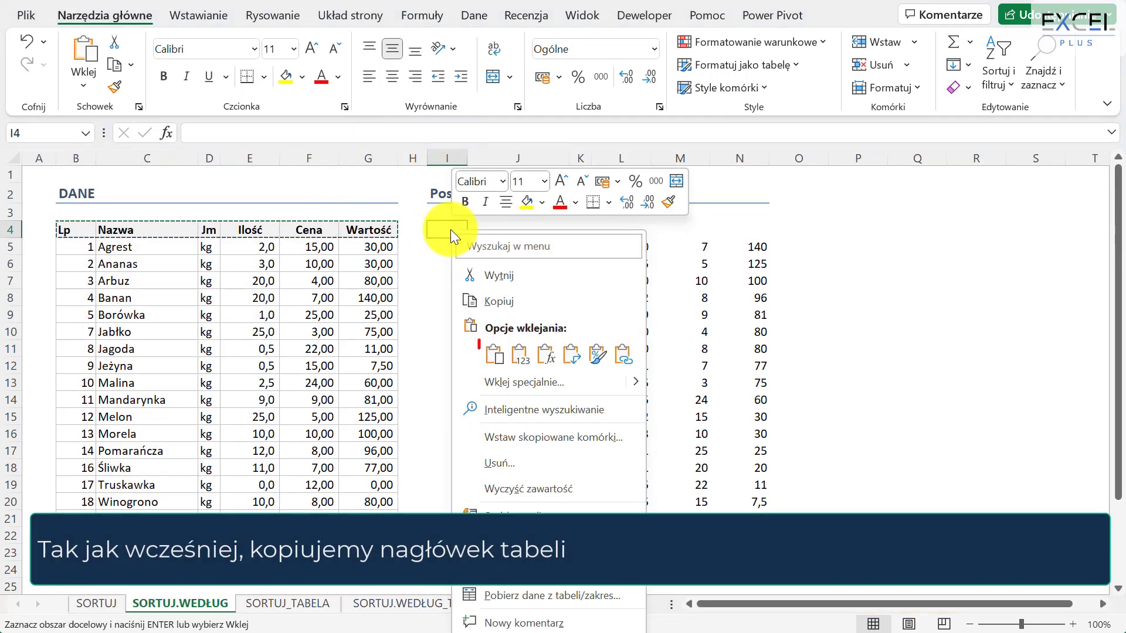
click(495, 355)
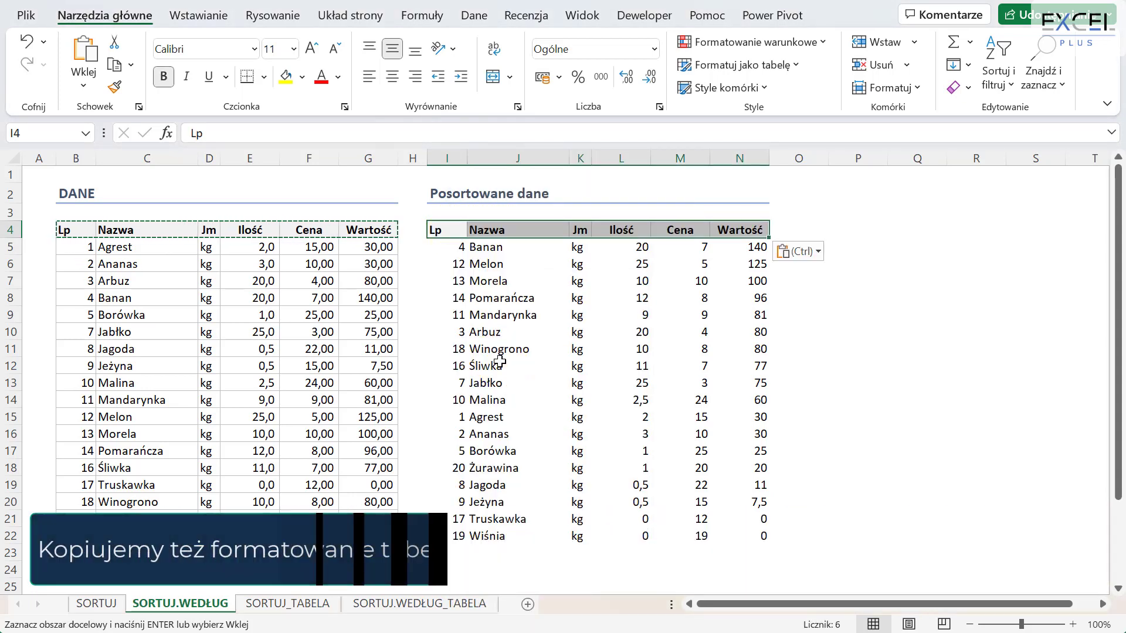
- Copy the data range B5:G22 and paste only its formatting onto the sorted results starting at I5
drag(74, 252, 376, 534)
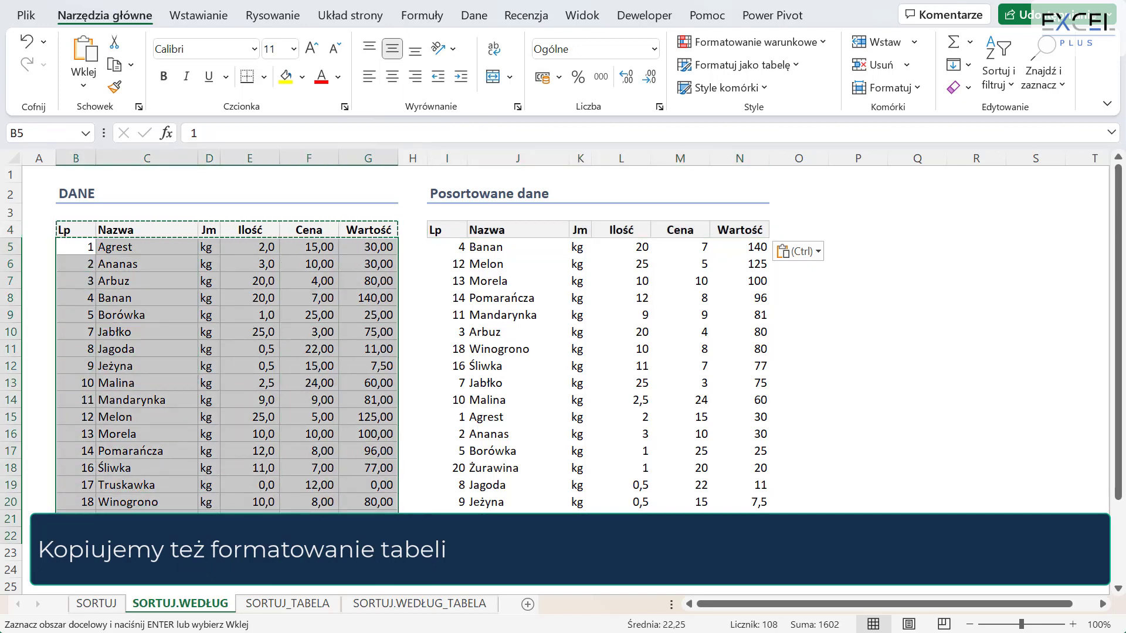
right_click(354, 507)
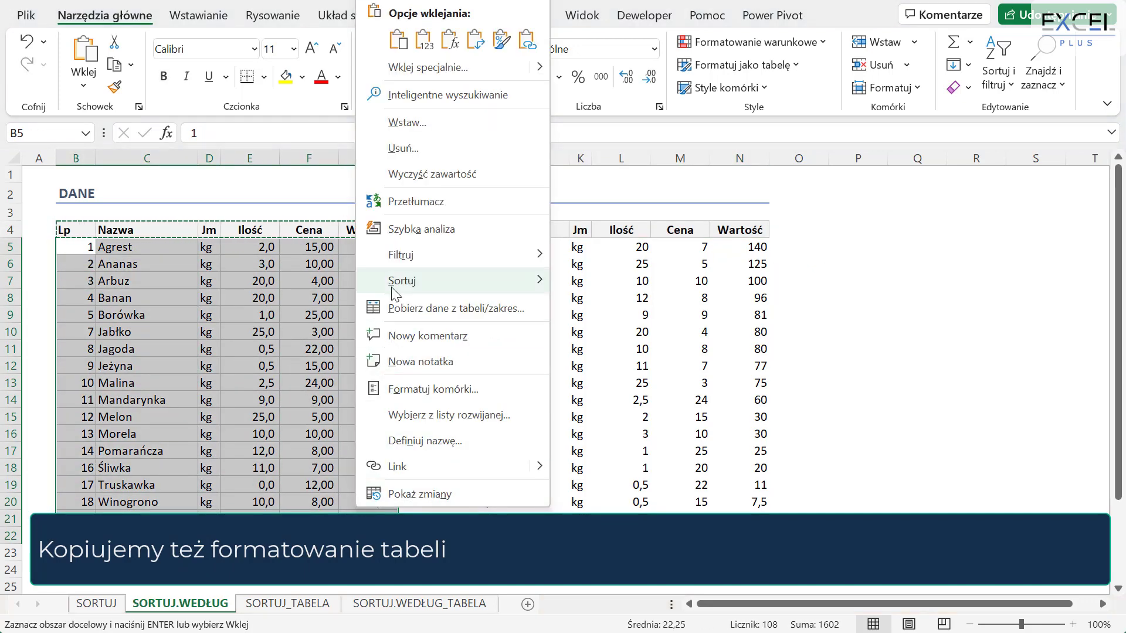
key(ctrl+c)
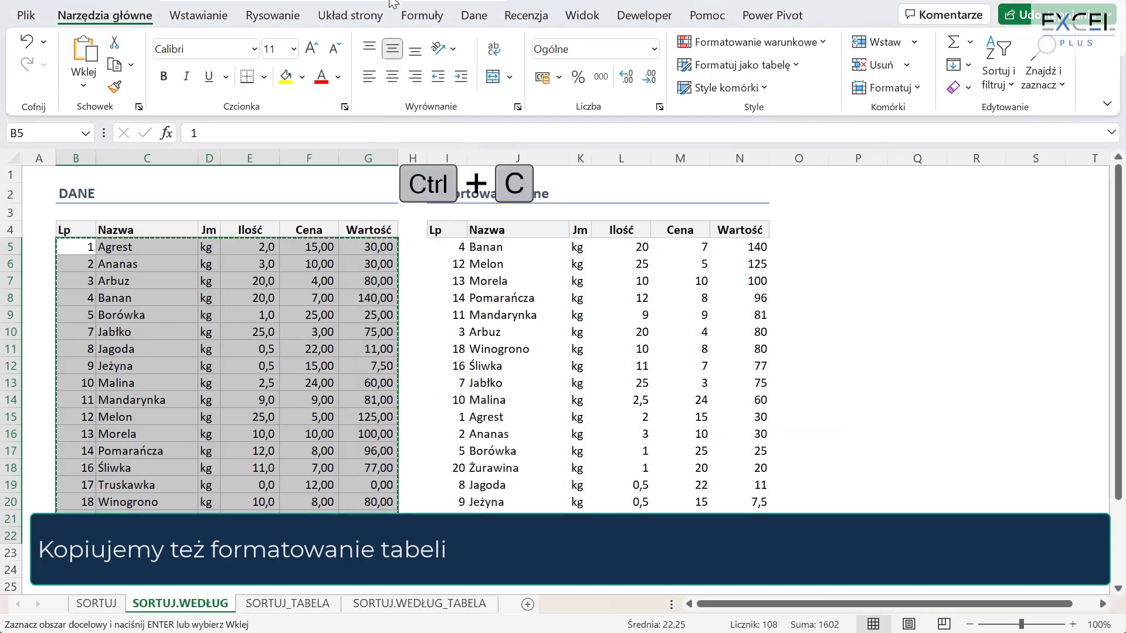
click(450, 244)
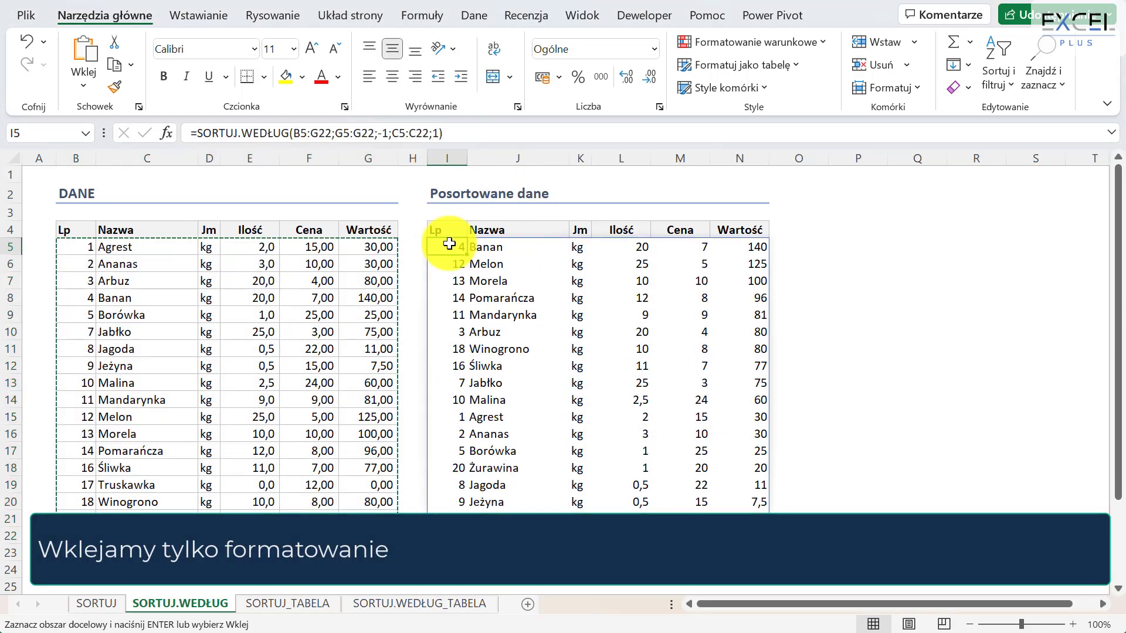
click(82, 85)
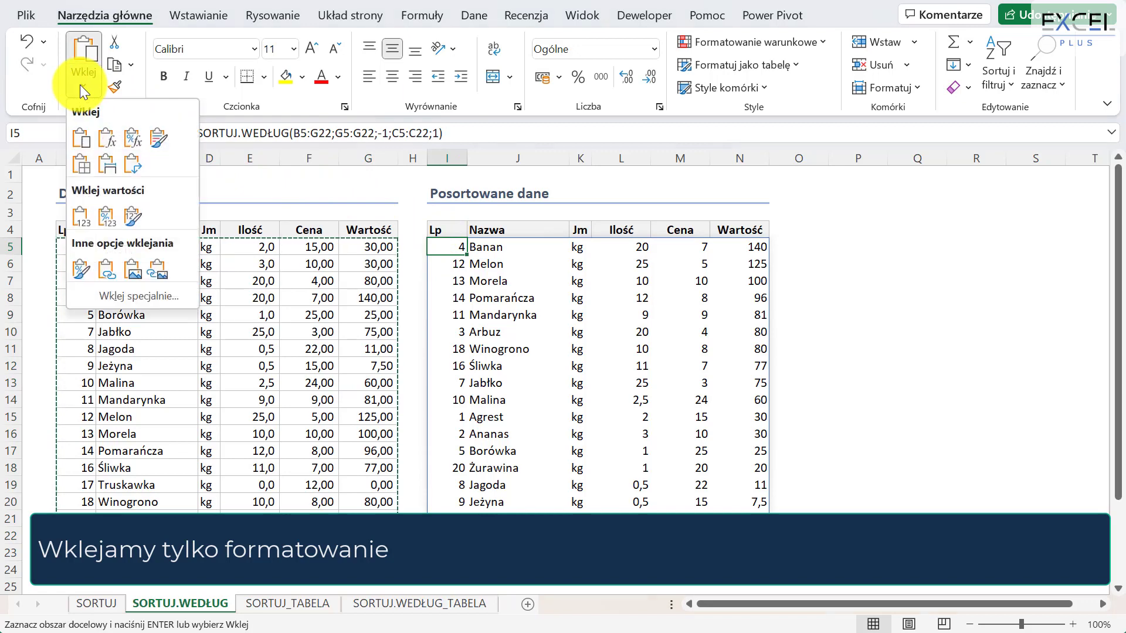
click(80, 269)
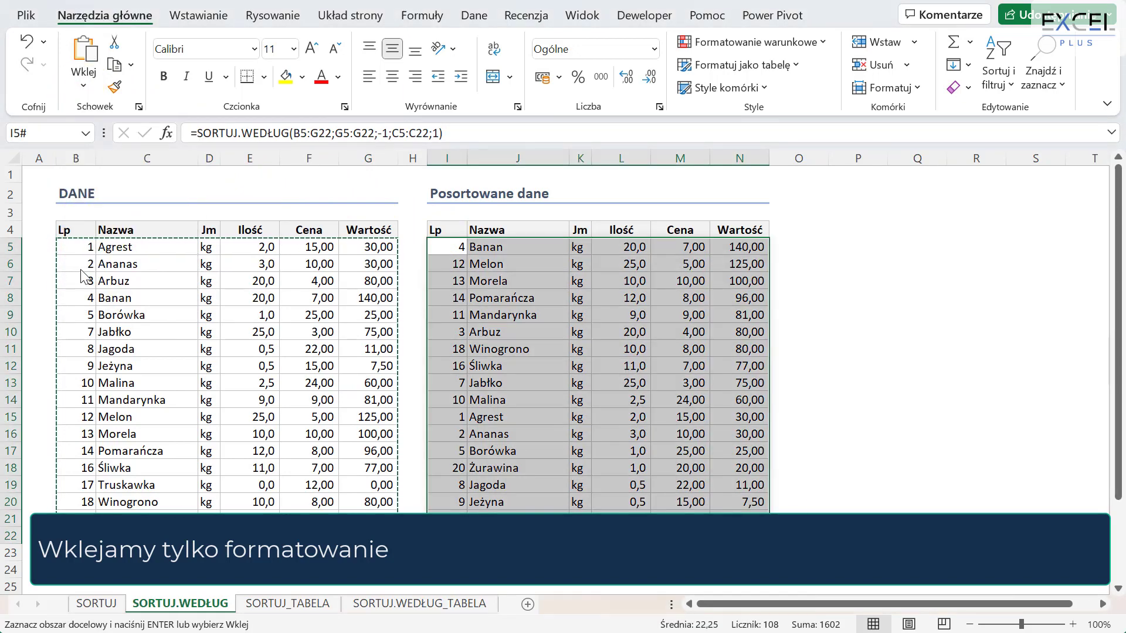
- Copy the Wartość column sum from G23 to N23 under the sorted data
click(368, 552)
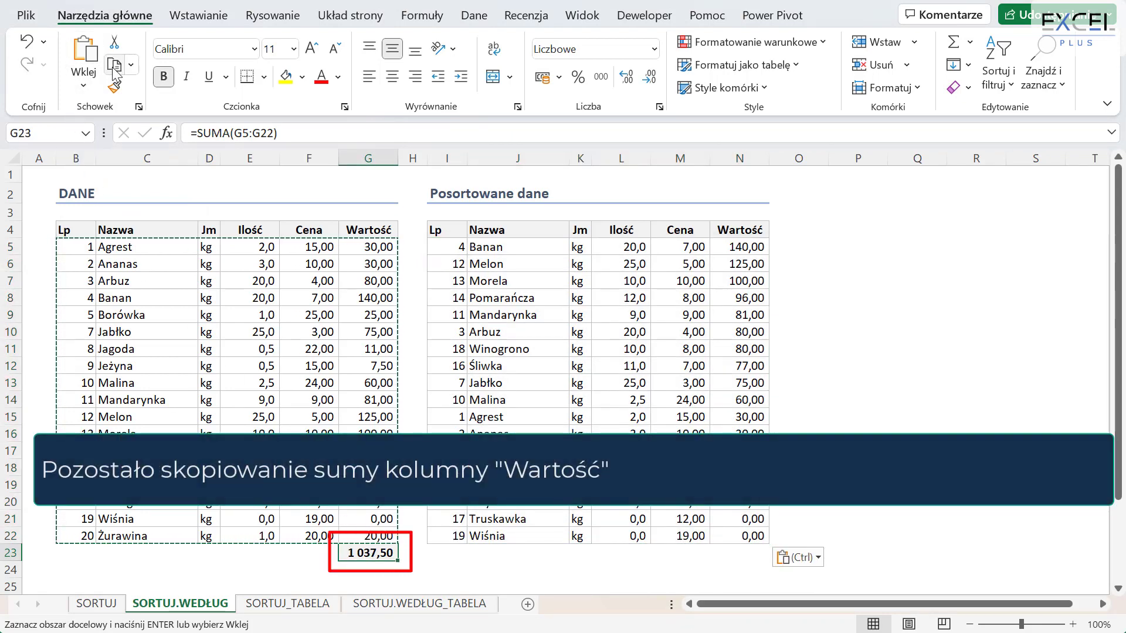
key(ctrl+c)
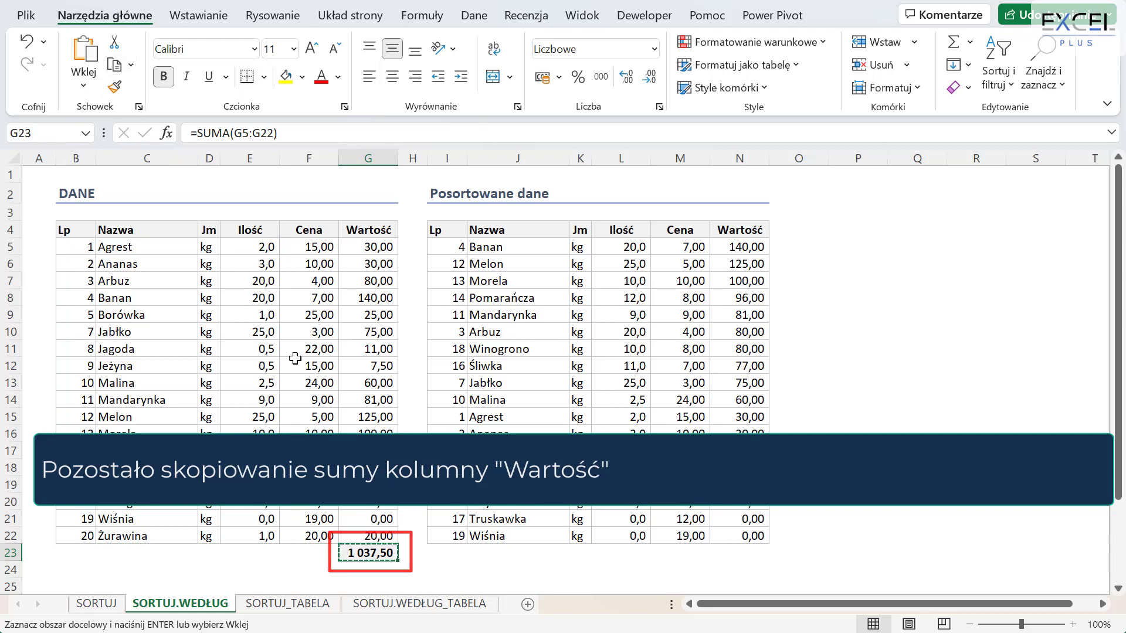
click(732, 554)
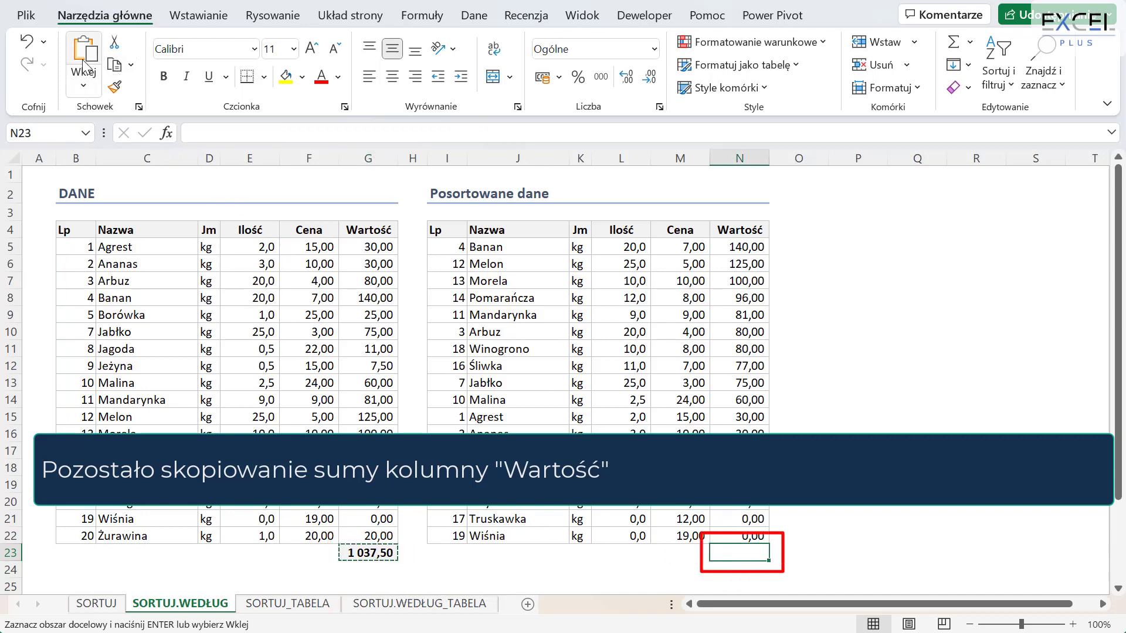
key(ctrl+v)
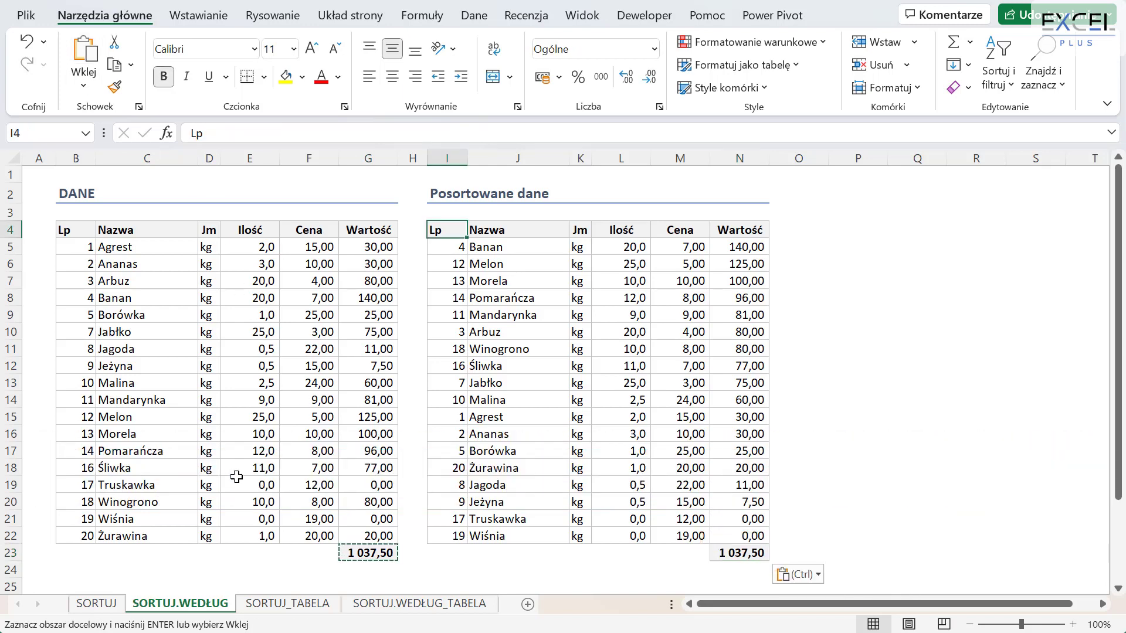
- Set the Truskawka quantity in E19 to 10 and check the Truskawka row in the sorted data
click(247, 485)
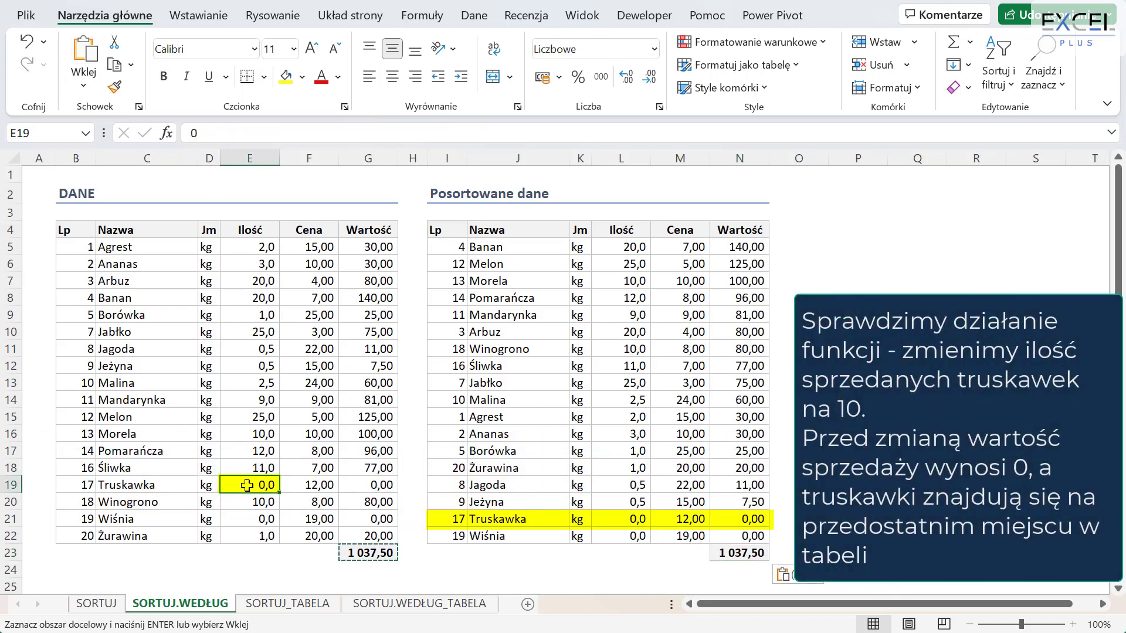
text(10)
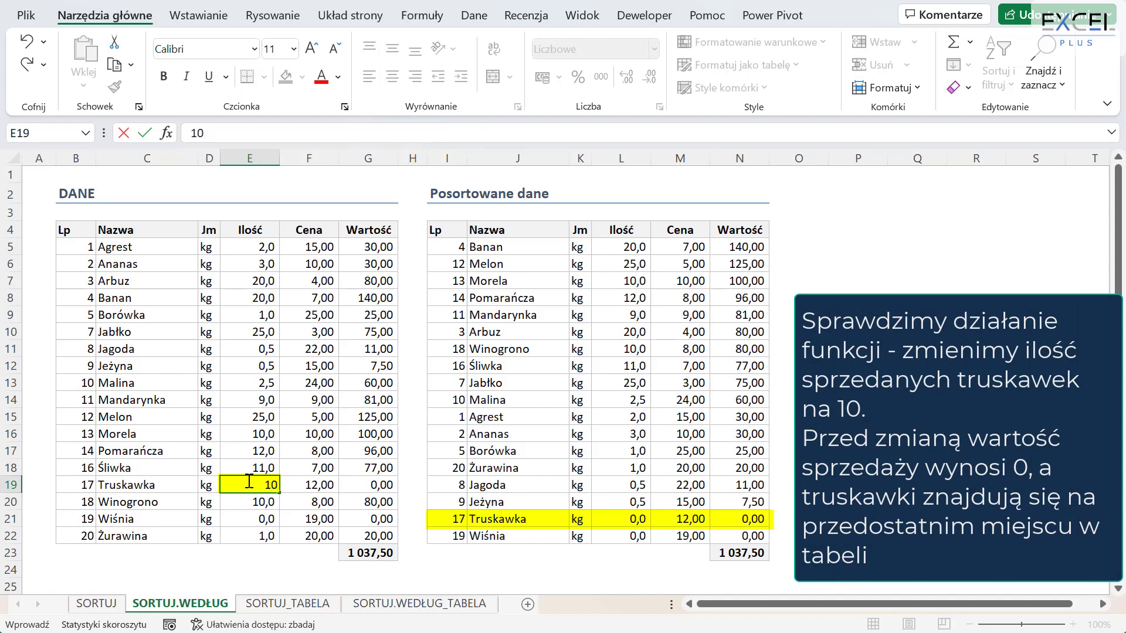
key(Return)
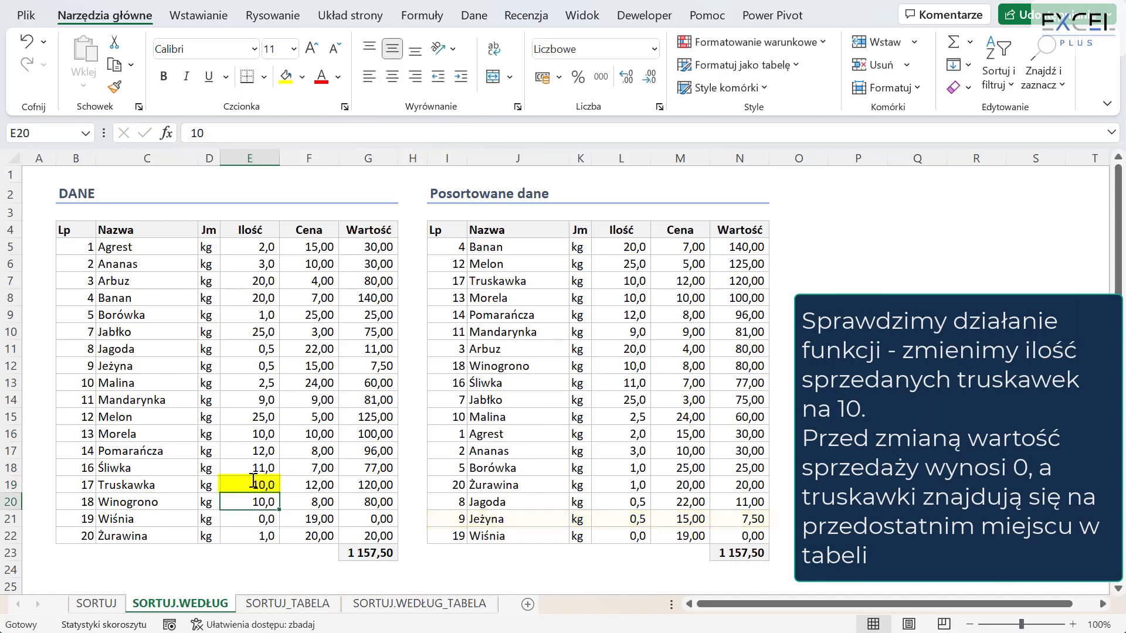
click(443, 285)
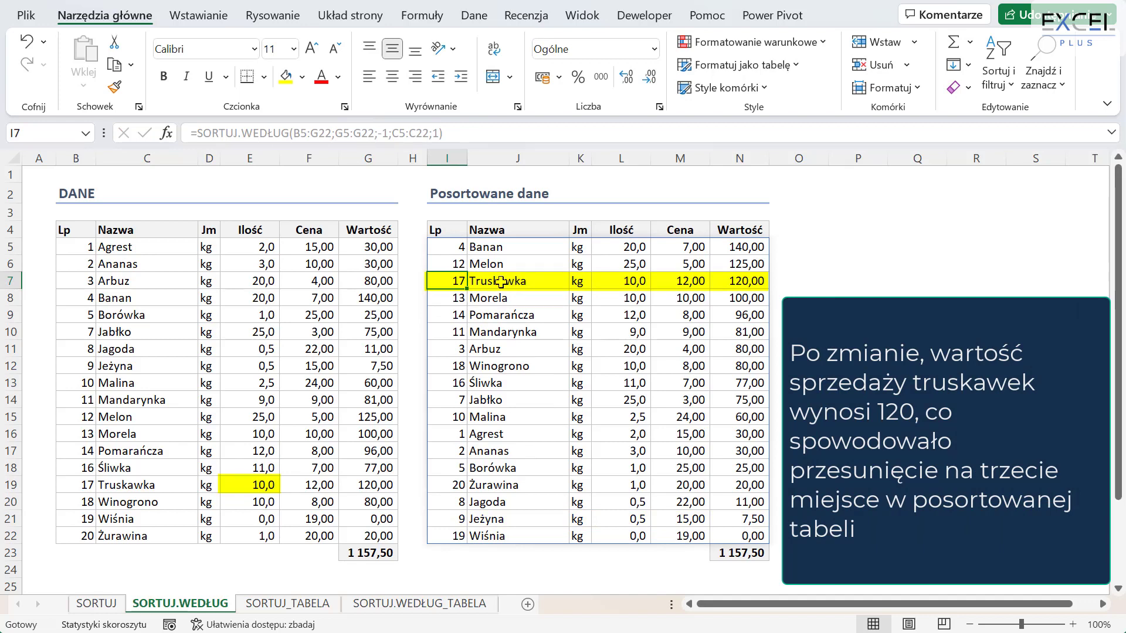
click(266, 485)
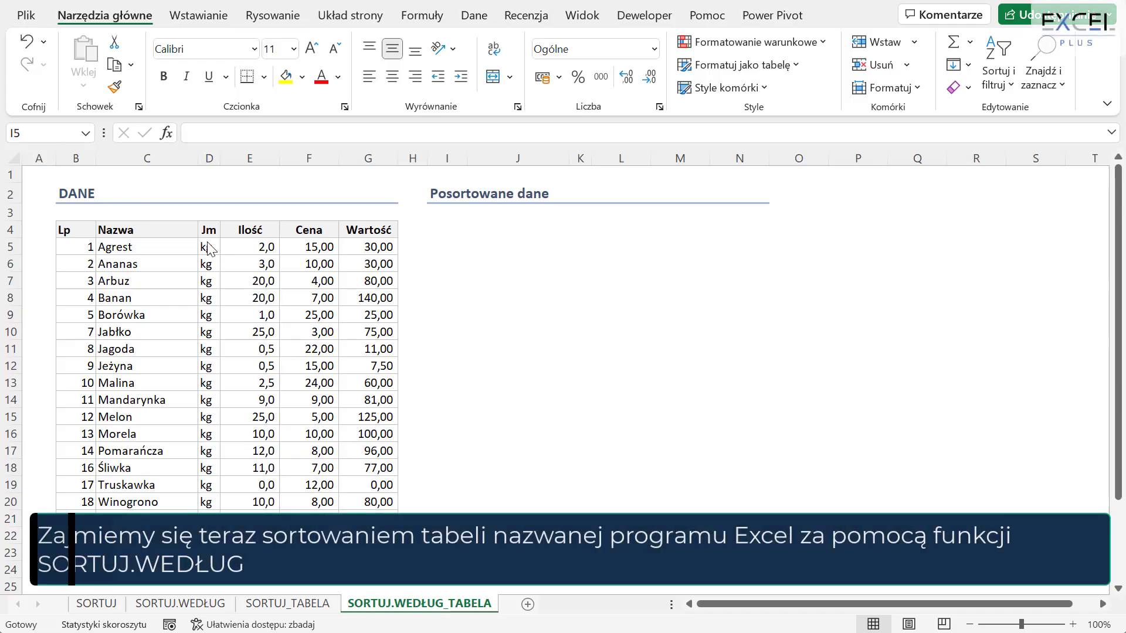
- On the SORTUJ.WEDŁUG_TABELA sheet, convert the range B4:G22 into an Excel table with headers
click(84, 247)
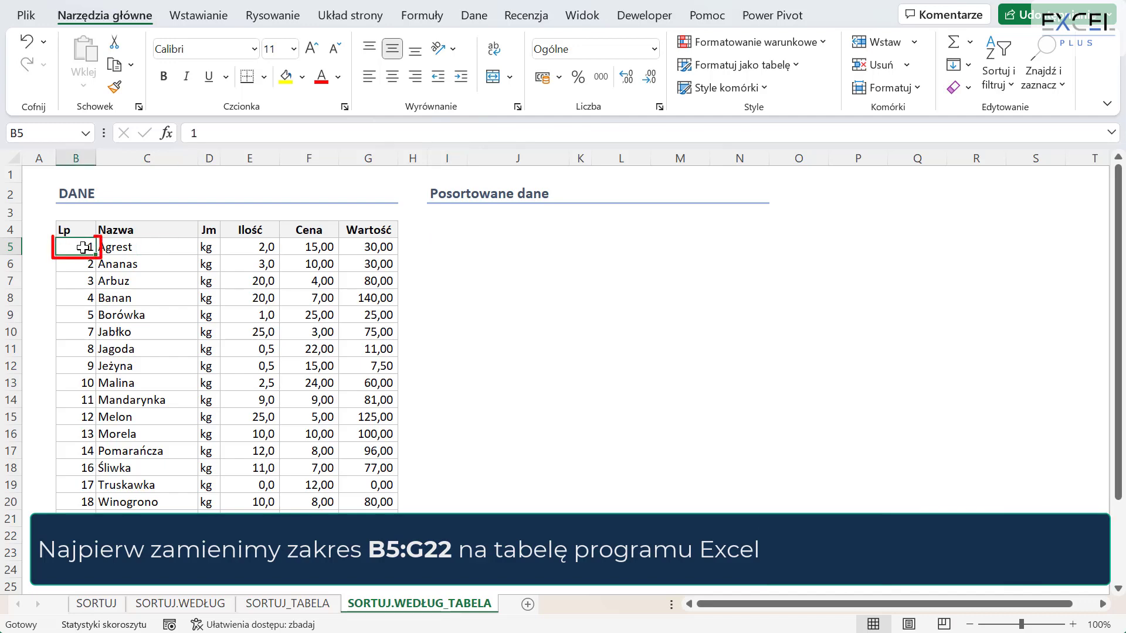
click(187, 18)
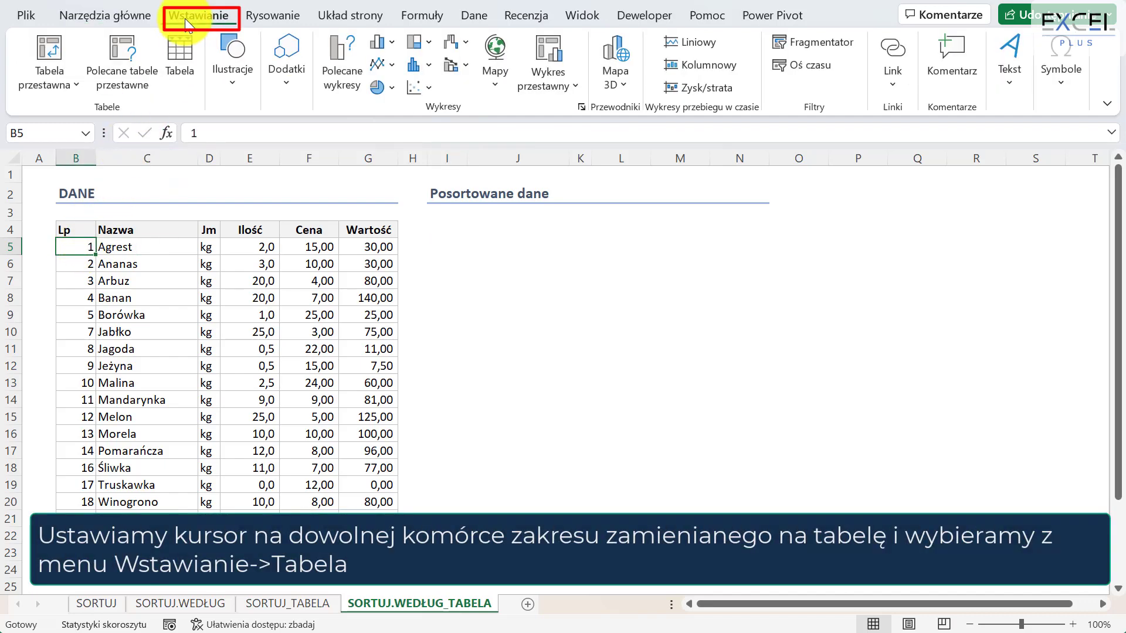
click(177, 76)
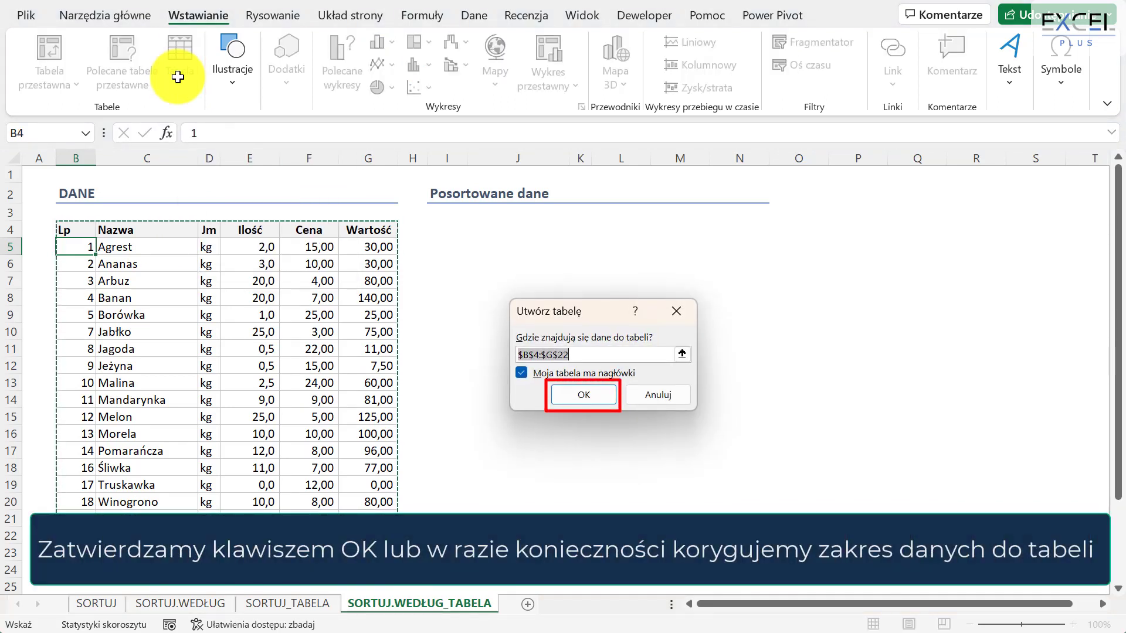
click(552, 394)
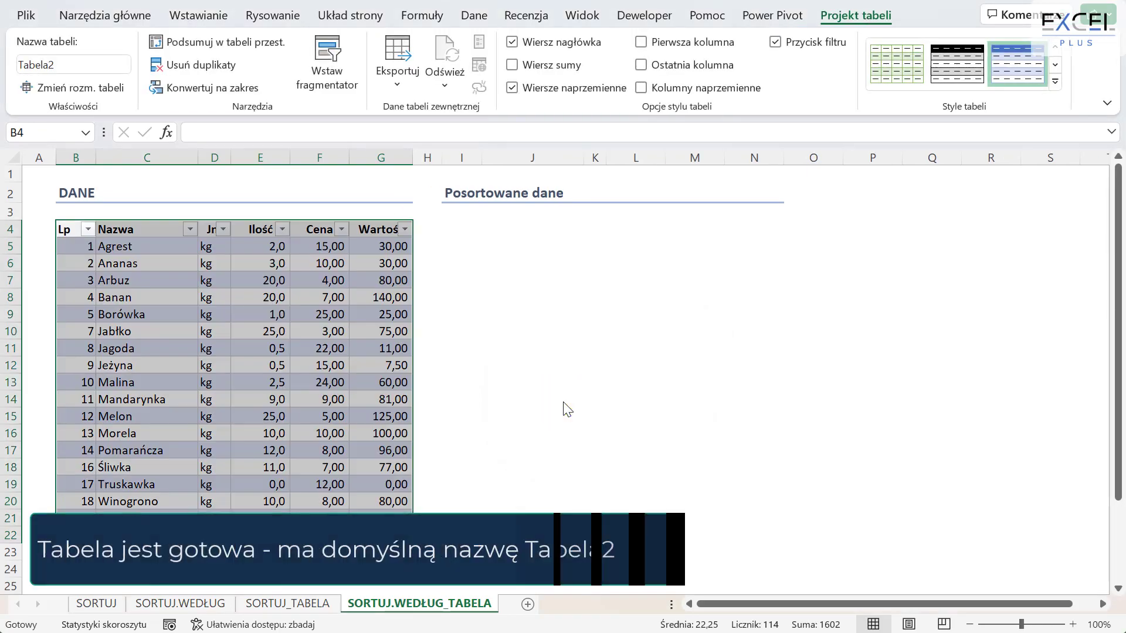
- Rename the new table on the SORTUJ.WEDŁUG_TABELA sheet to Dane
click(66, 65)
click(34, 64)
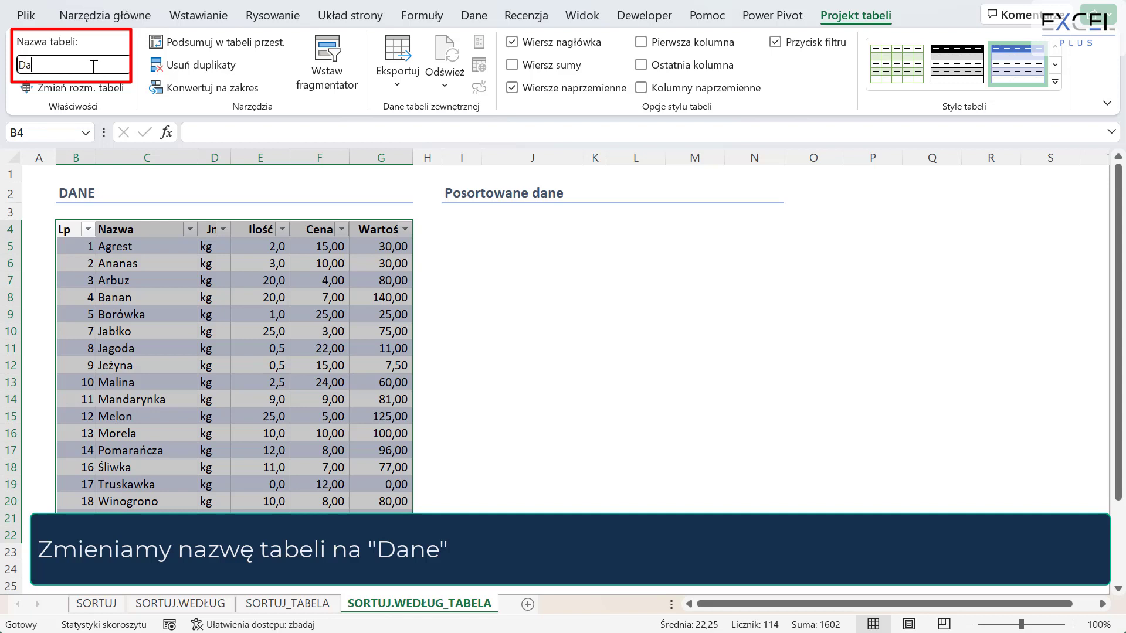
key(Return)
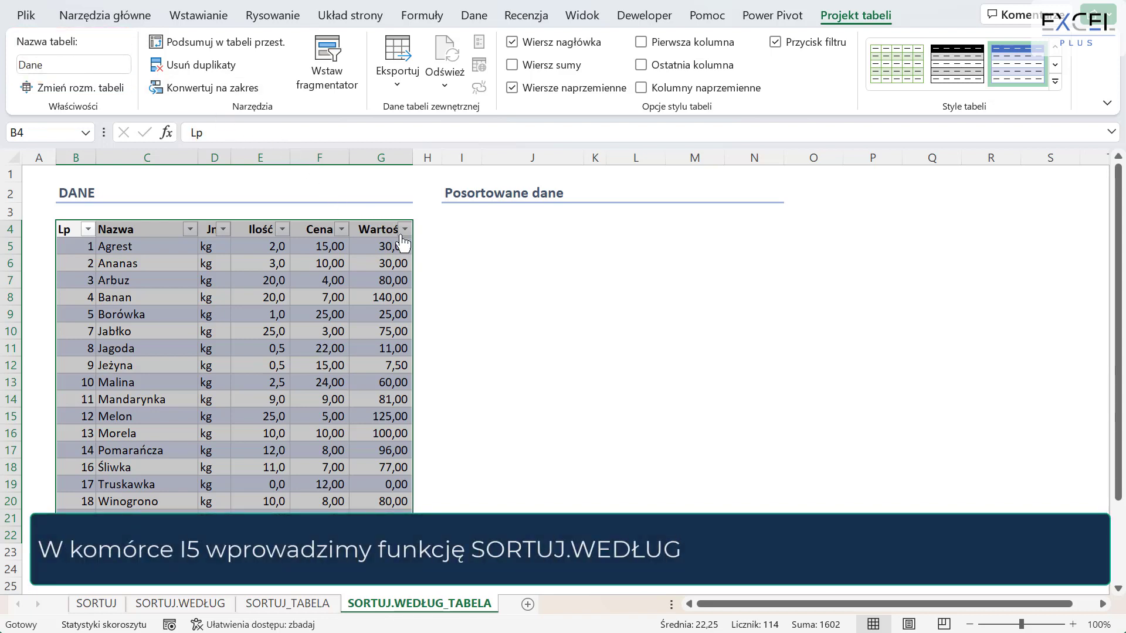
- Start a SORTUJ.WEDŁUG formula in I5 with the Dane table as its array argument
click(462, 247)
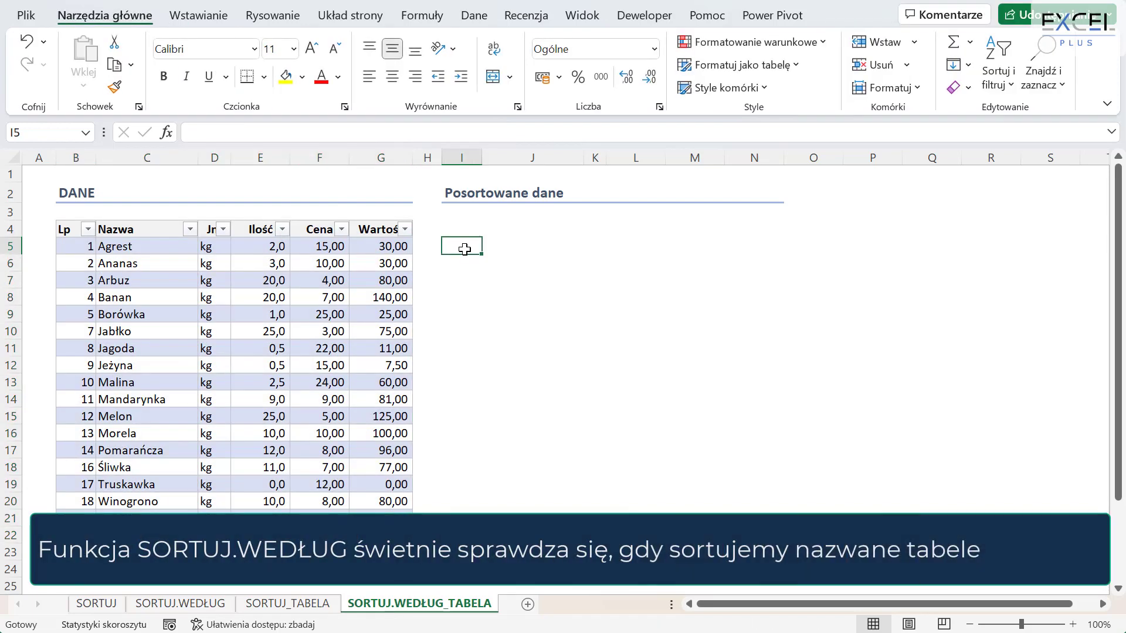
click(199, 133)
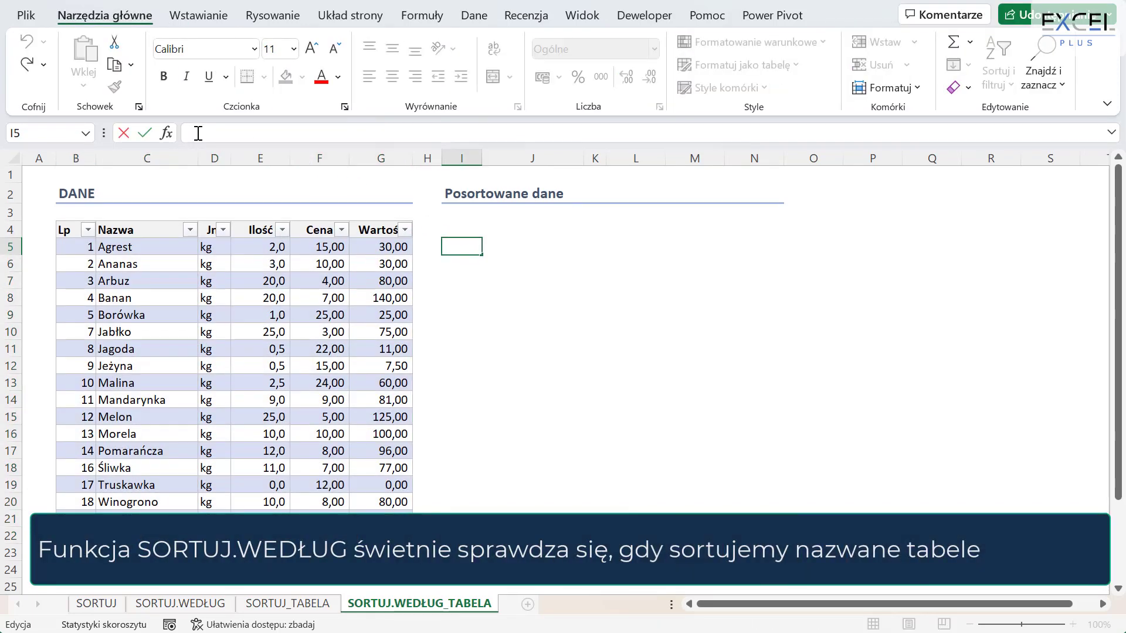
text(=)
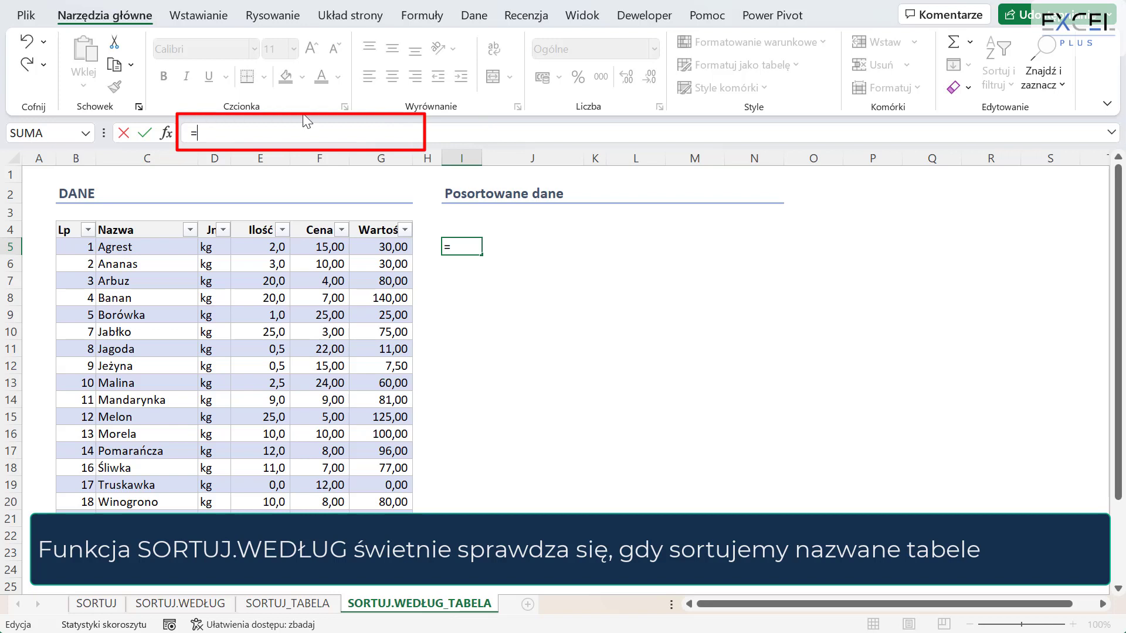
text(SO)
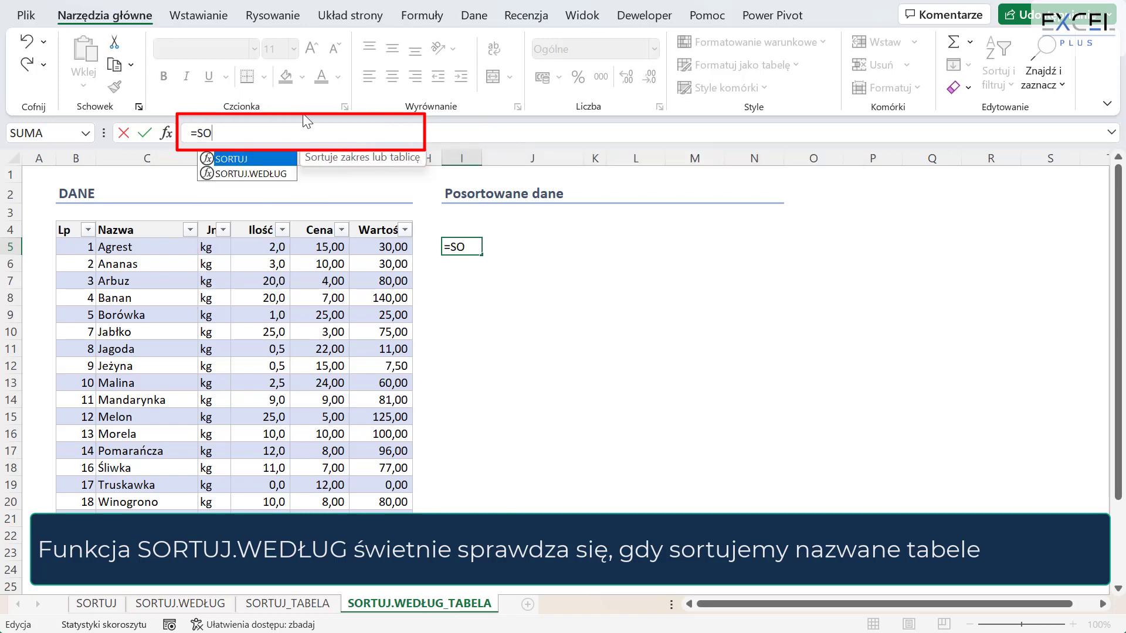
text(RTUJ)
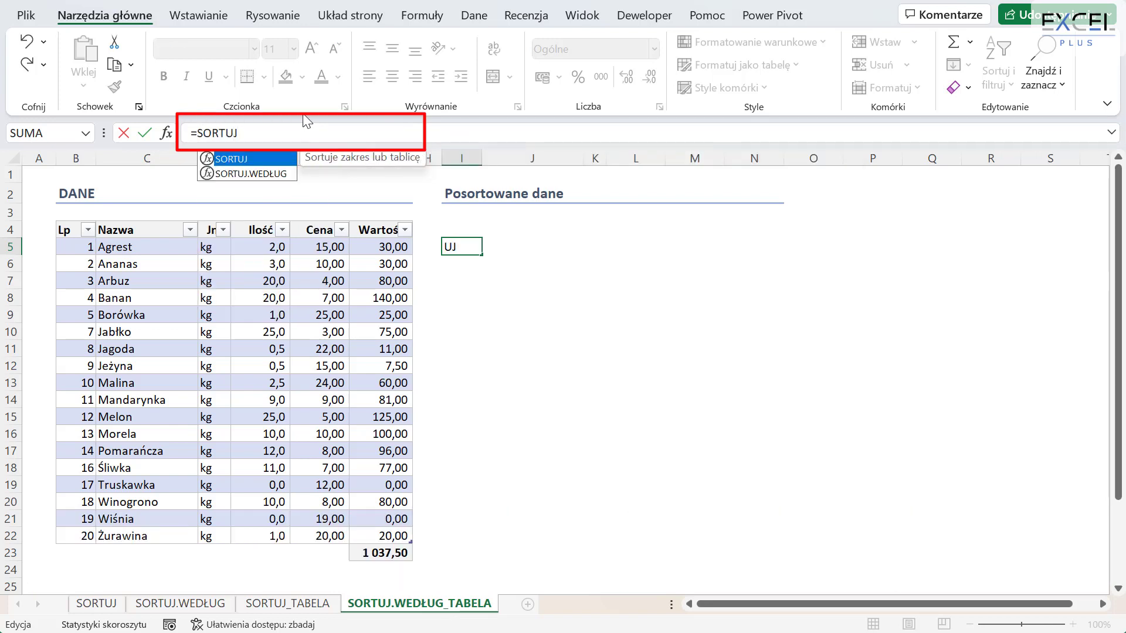
text(.WE)
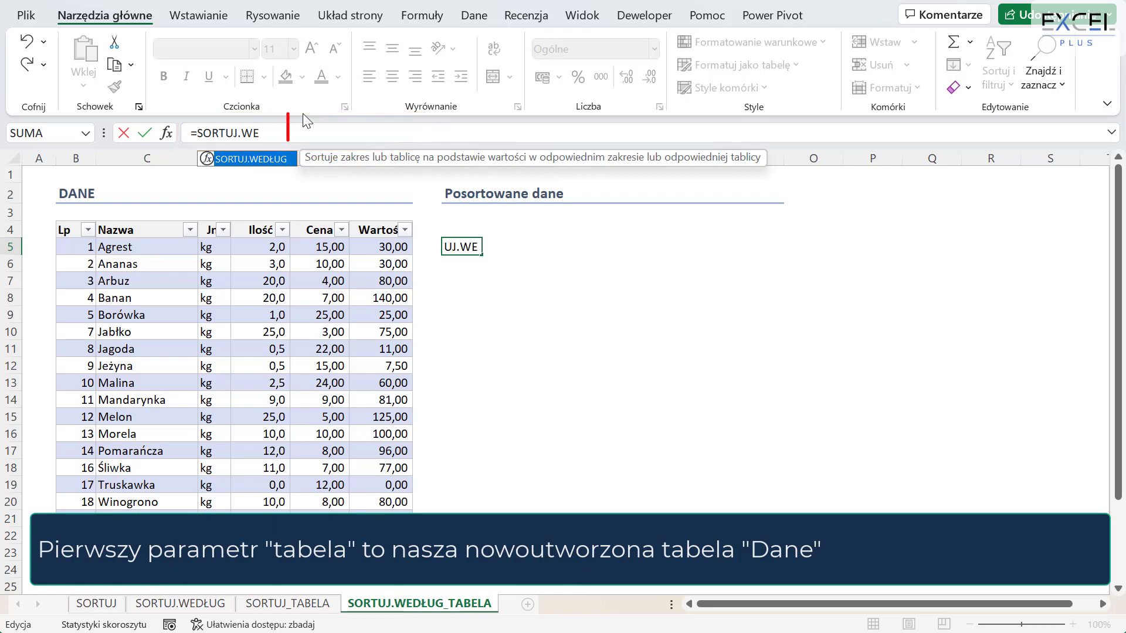
key(Tab)
text(D)
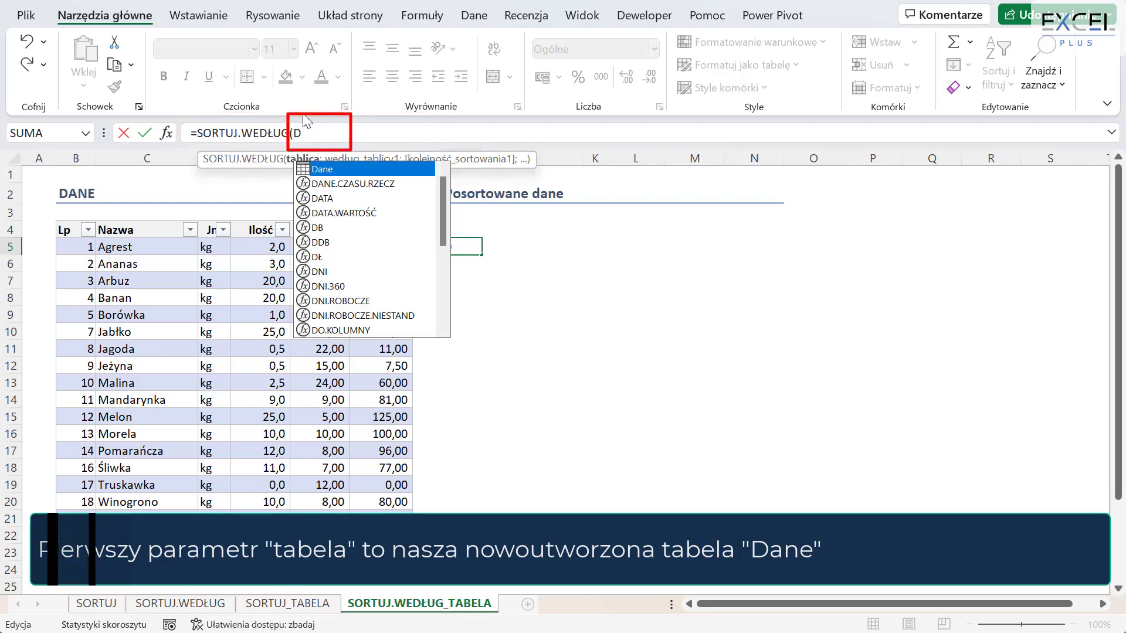
text(A)
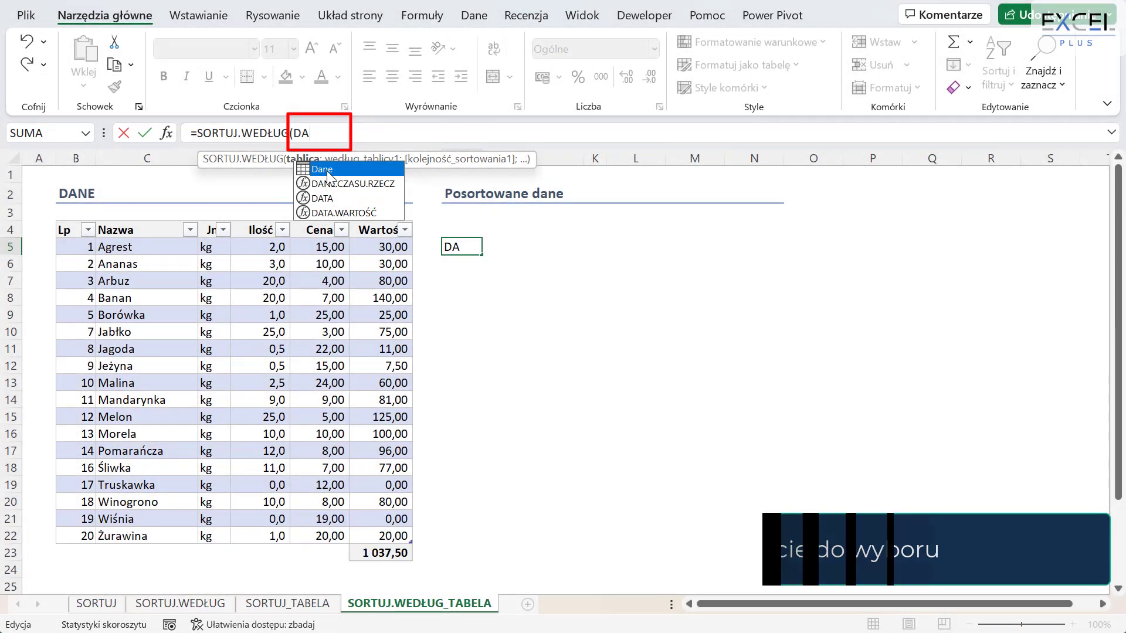
double_click(327, 170)
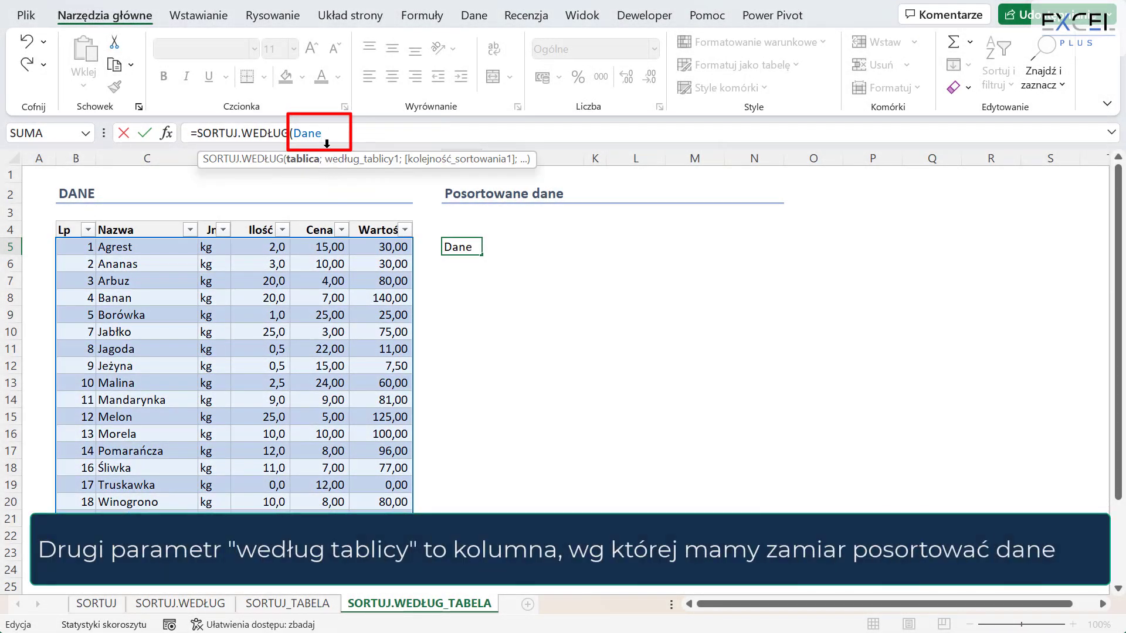
- Complete the I5 formula with Dane[Wartość] as the sort column and -1 (Malejąco) as the sort order
text(;)
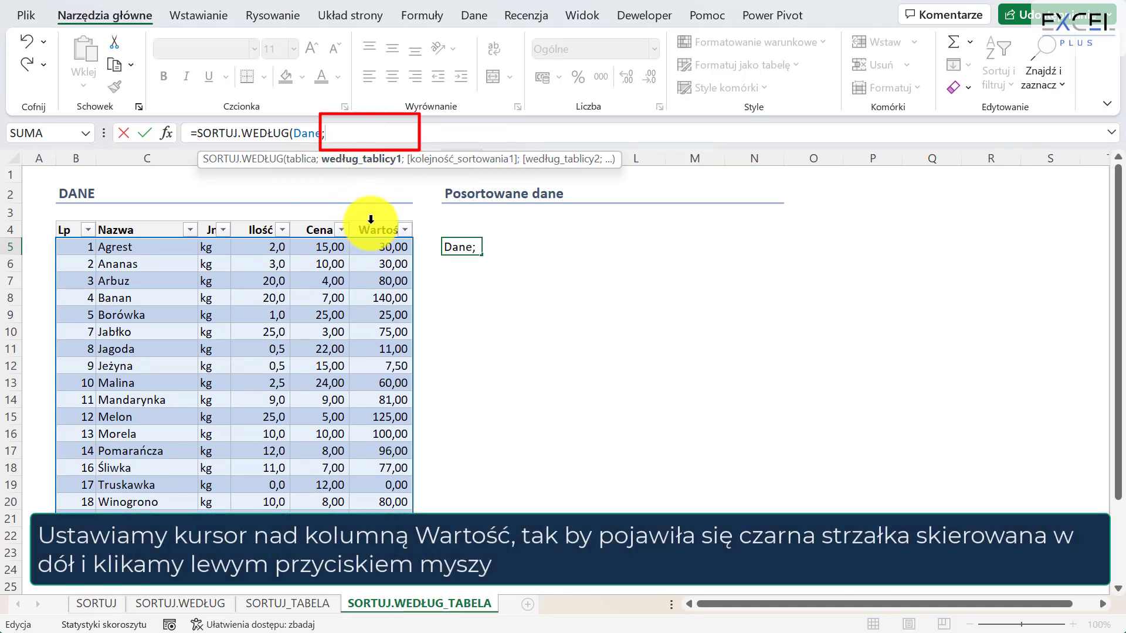
click(370, 223)
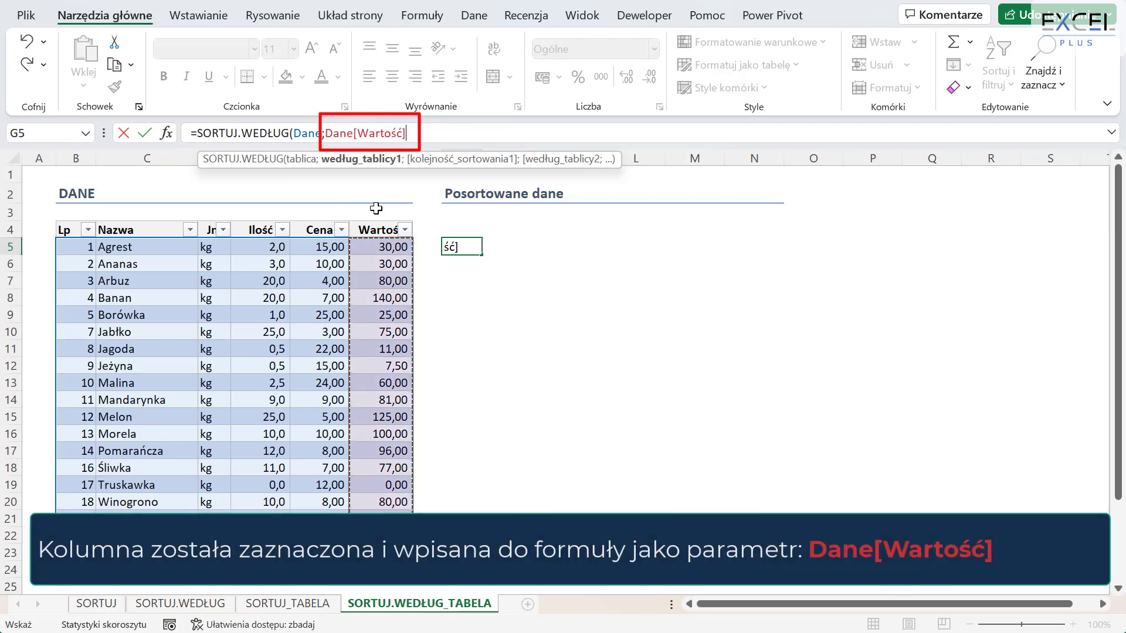
text(;)
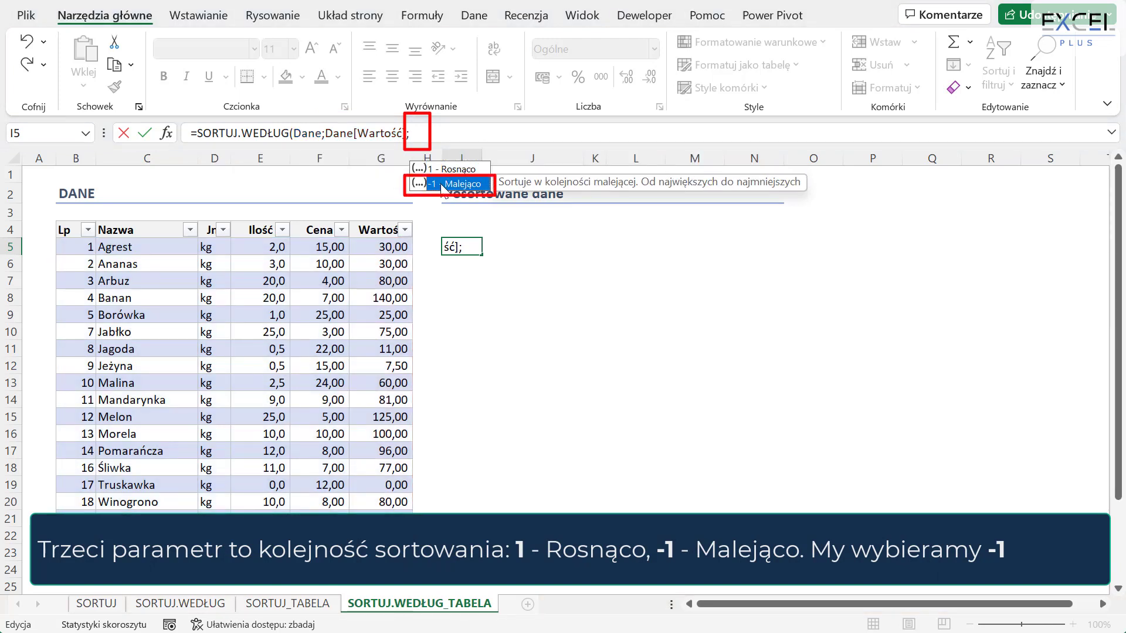
double_click(441, 184)
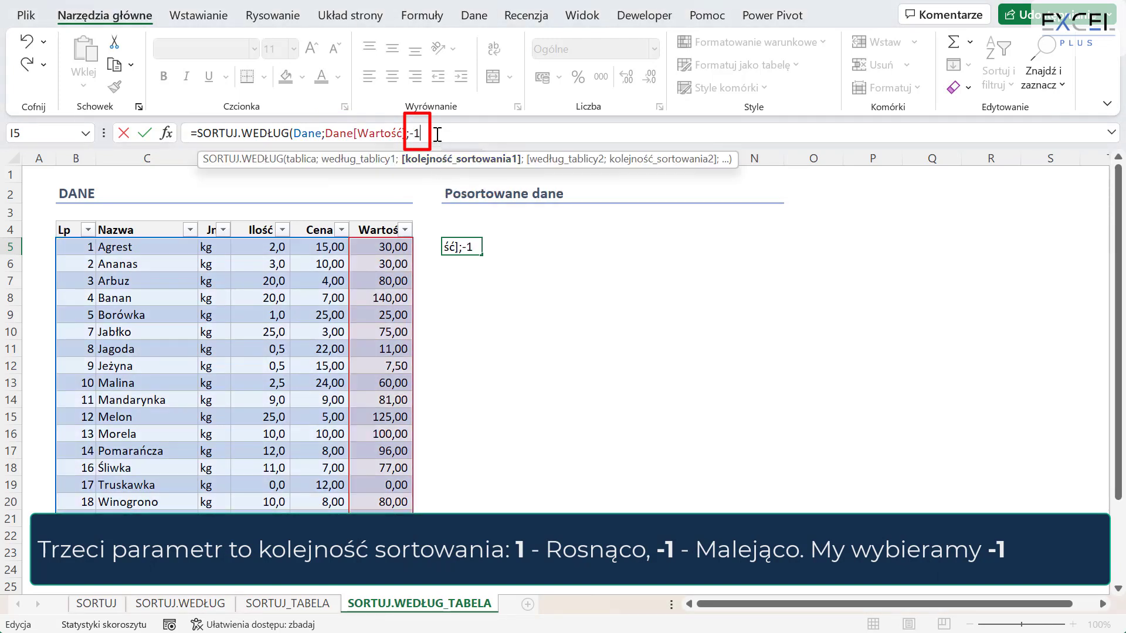
text())
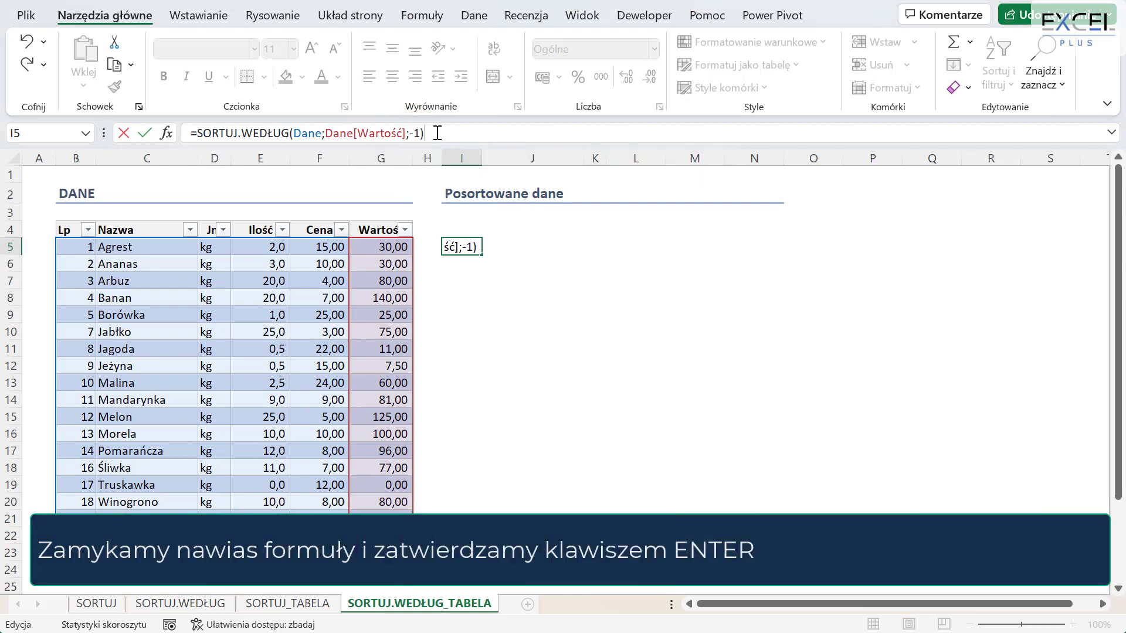
key(Return)
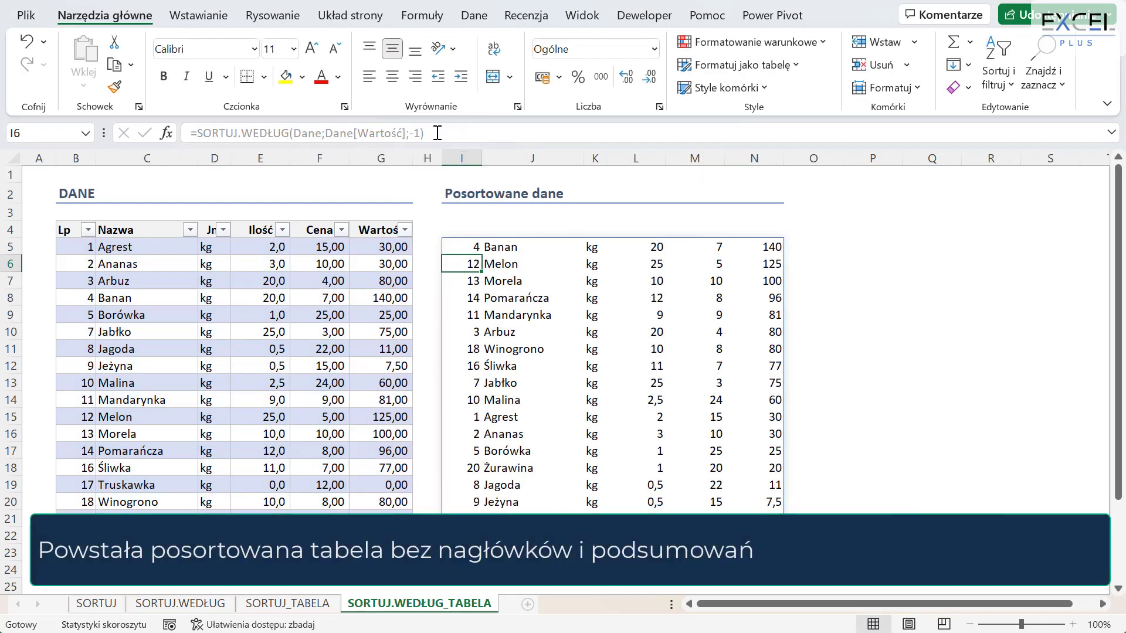
- Extend the I5 formula with Dane[Nazwa] as the second sort column in ascending order (1)
key(Up)
click(422, 133)
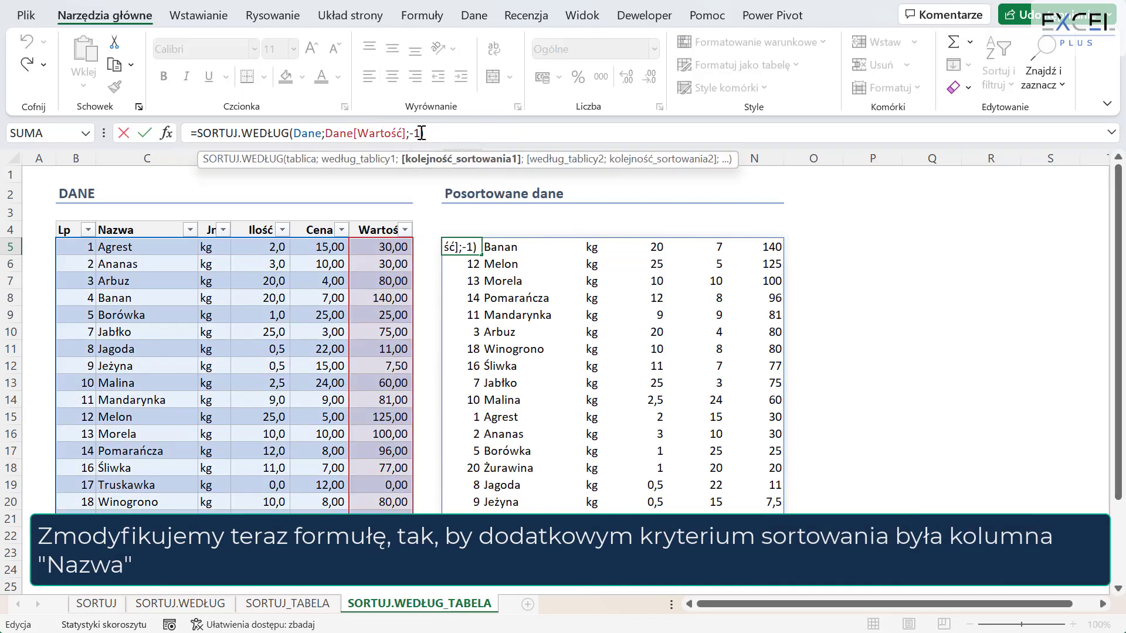
text(;)
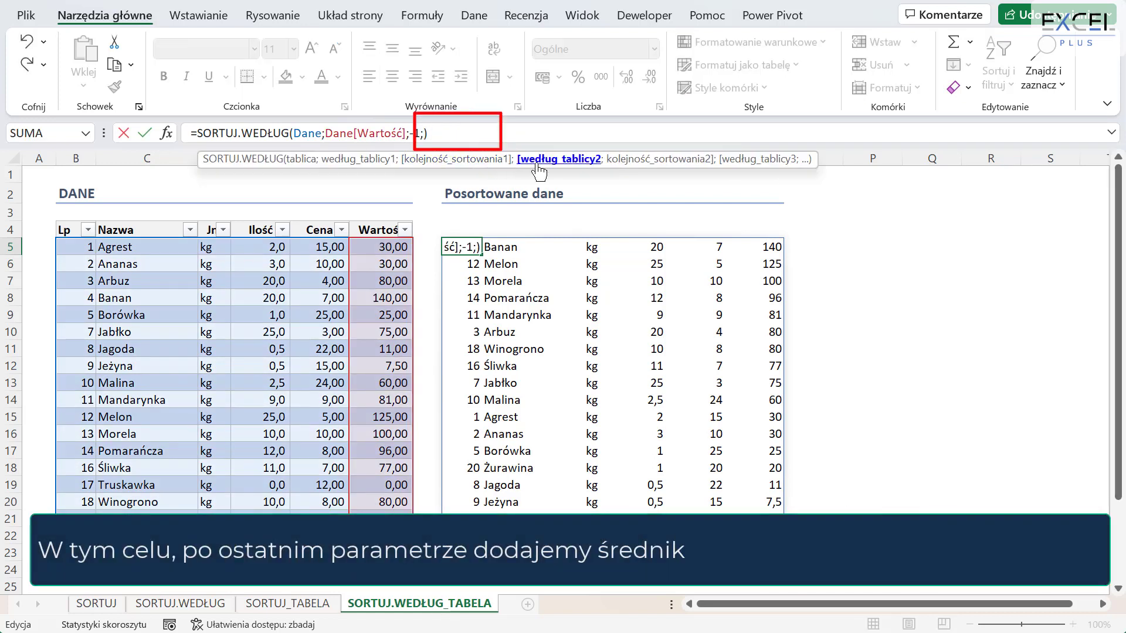
click(154, 220)
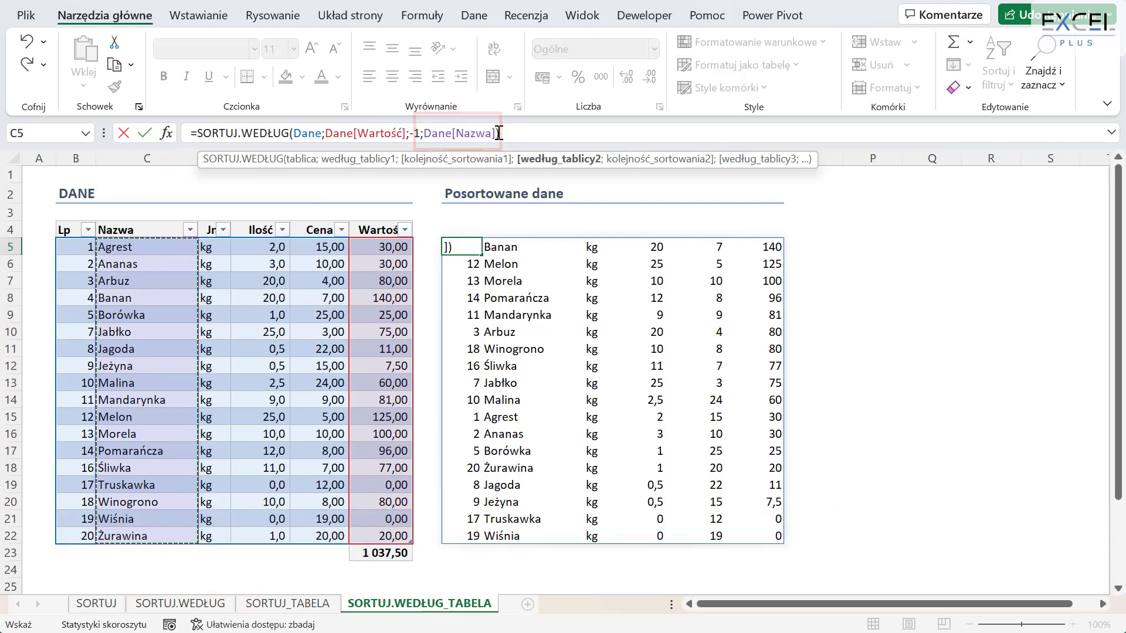
text(;)
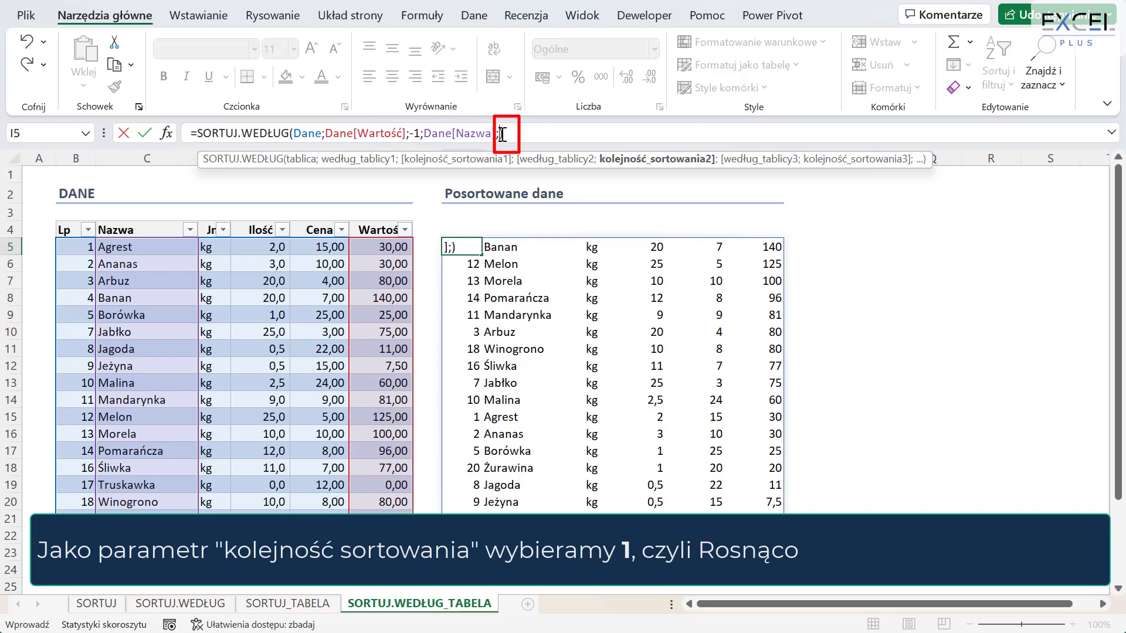
text(1)
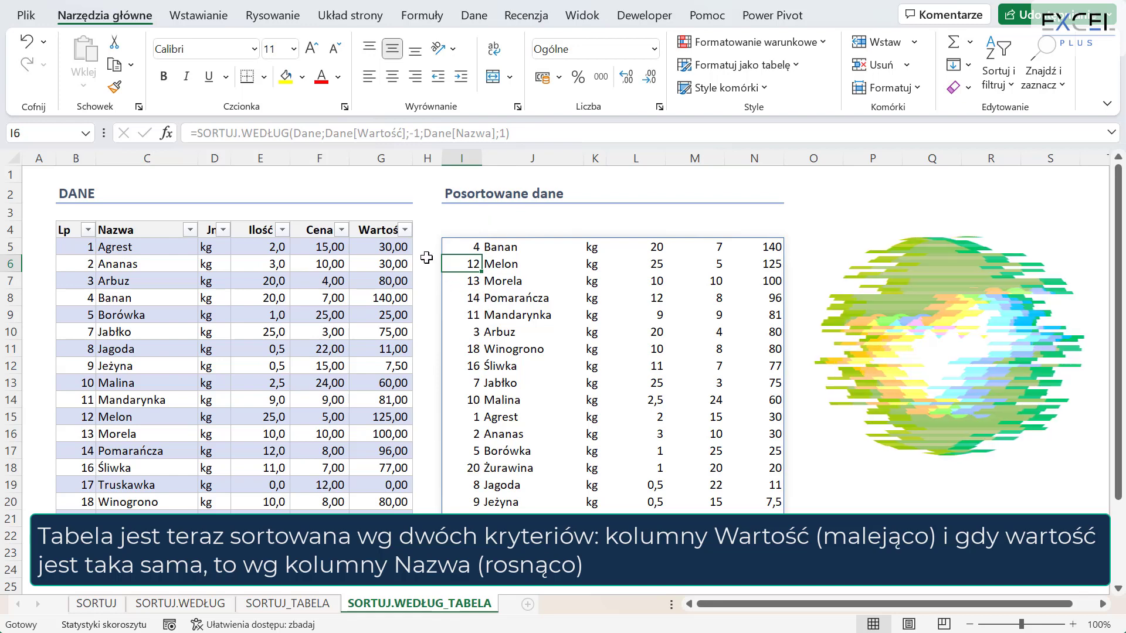
- Copy the table headers from B4:G4 to I4:N4 above the sorted data
drag(378, 229, 83, 230)
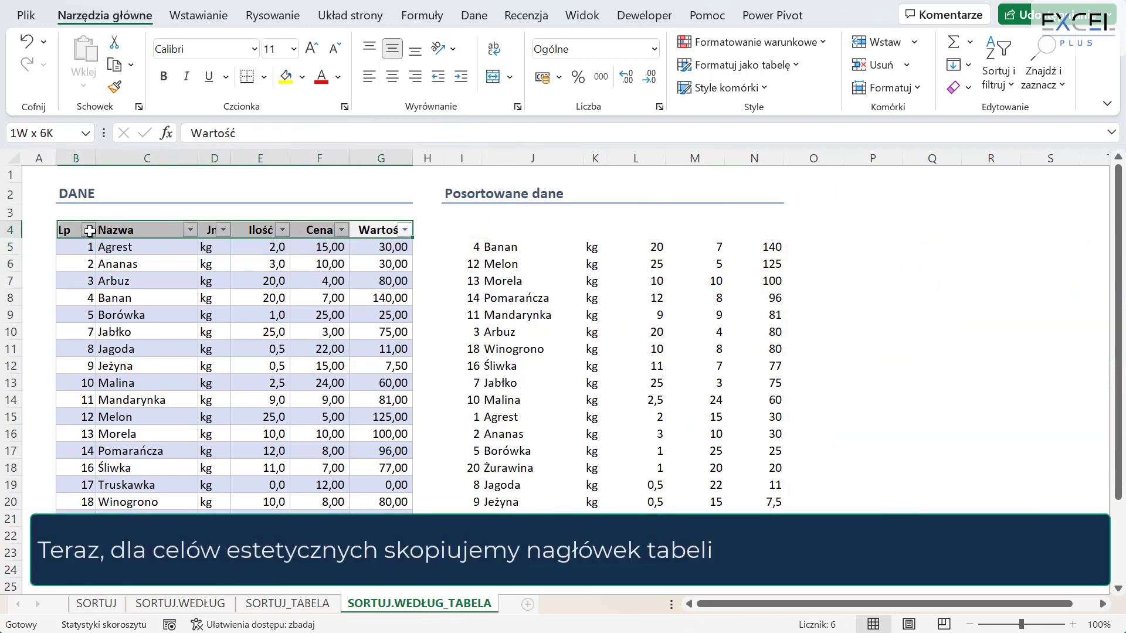
click(113, 69)
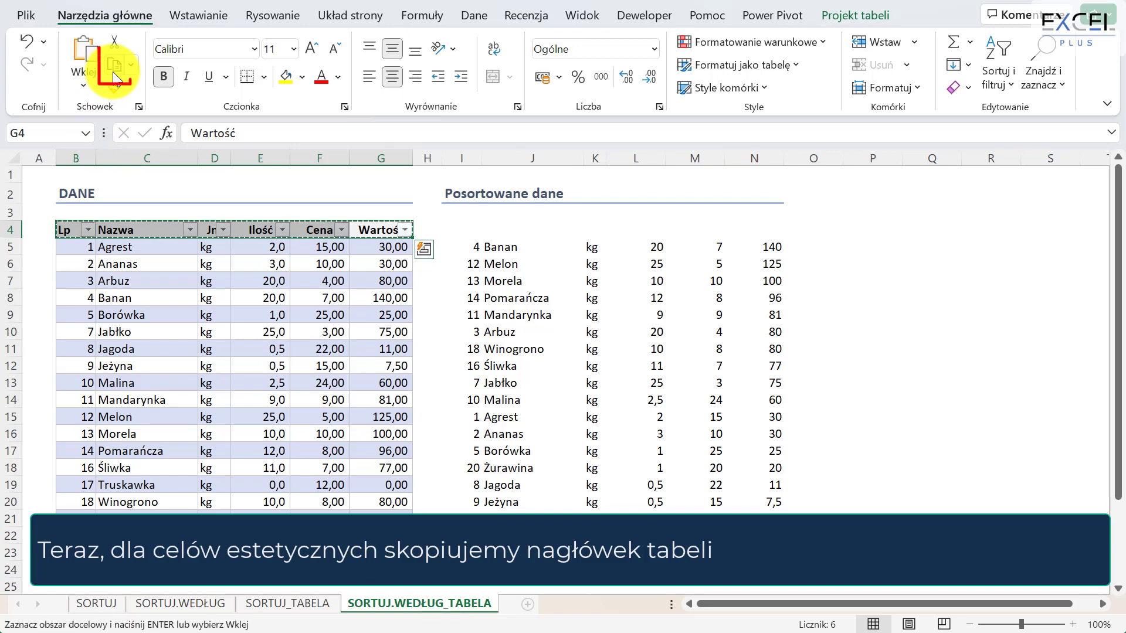
drag(457, 230, 747, 224)
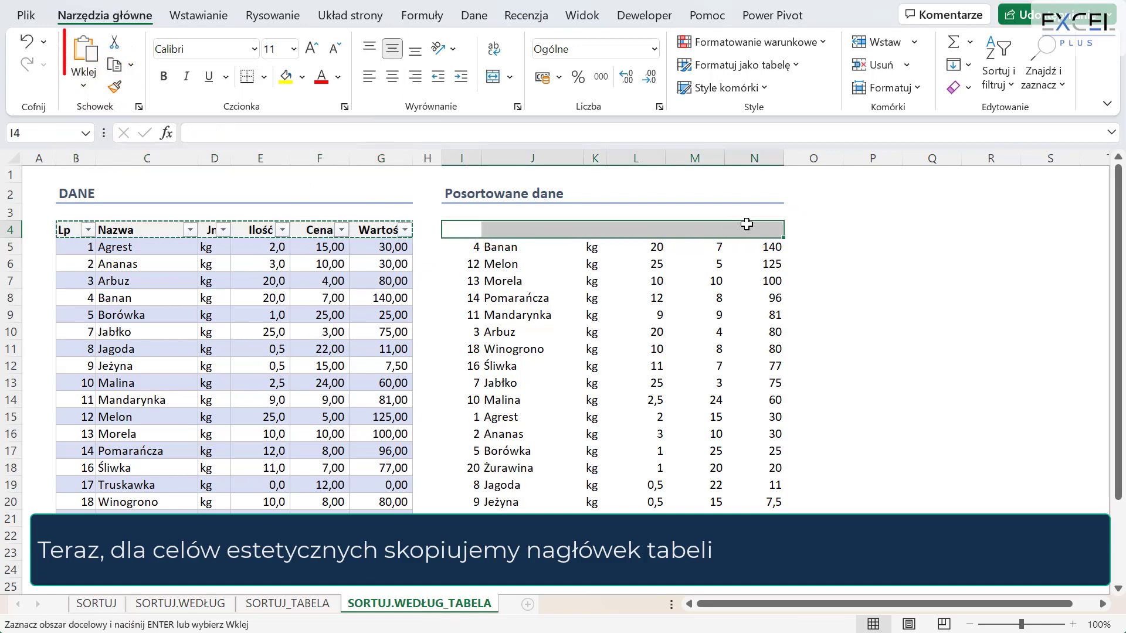
click(90, 57)
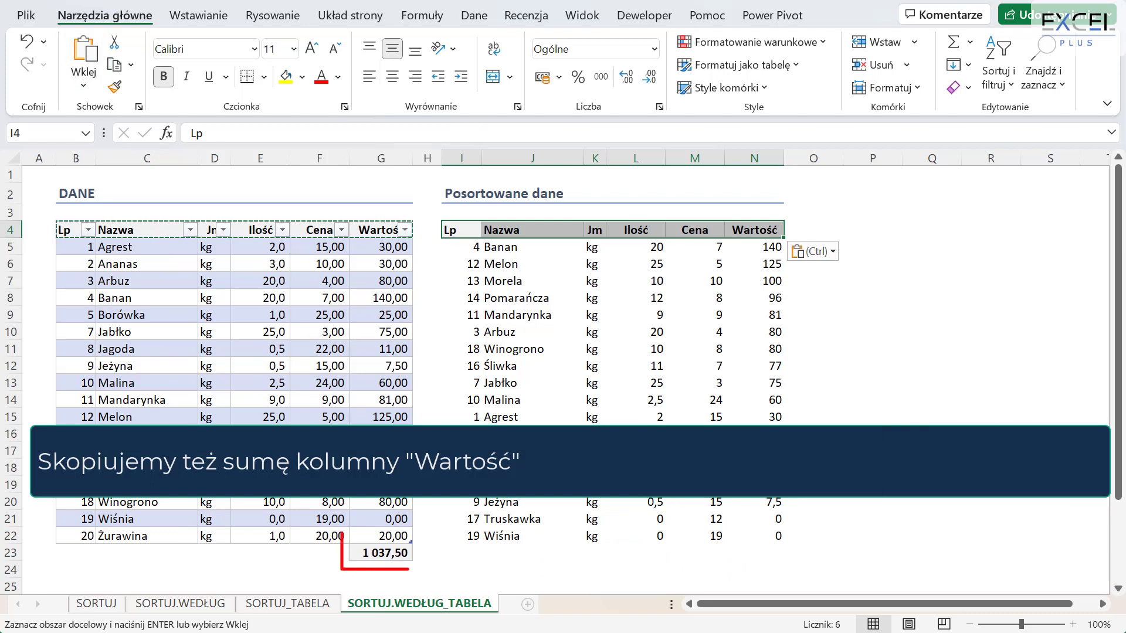
- Copy the Wartość column sum from G23 to N23 below the sorted data
click(380, 554)
key(ctrl+c)
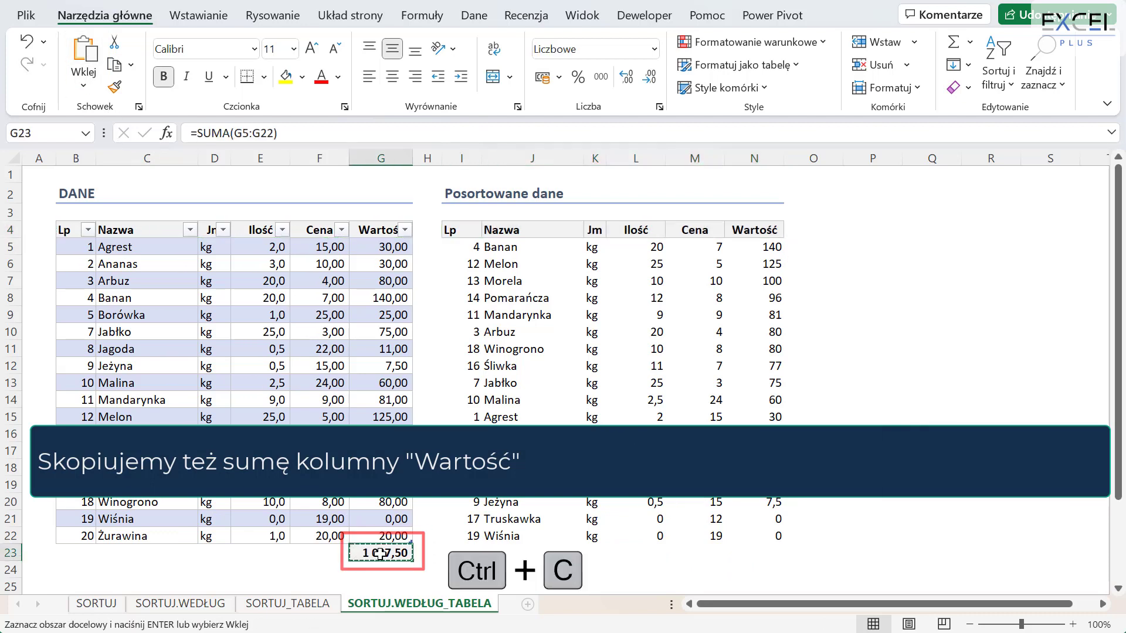
click(759, 555)
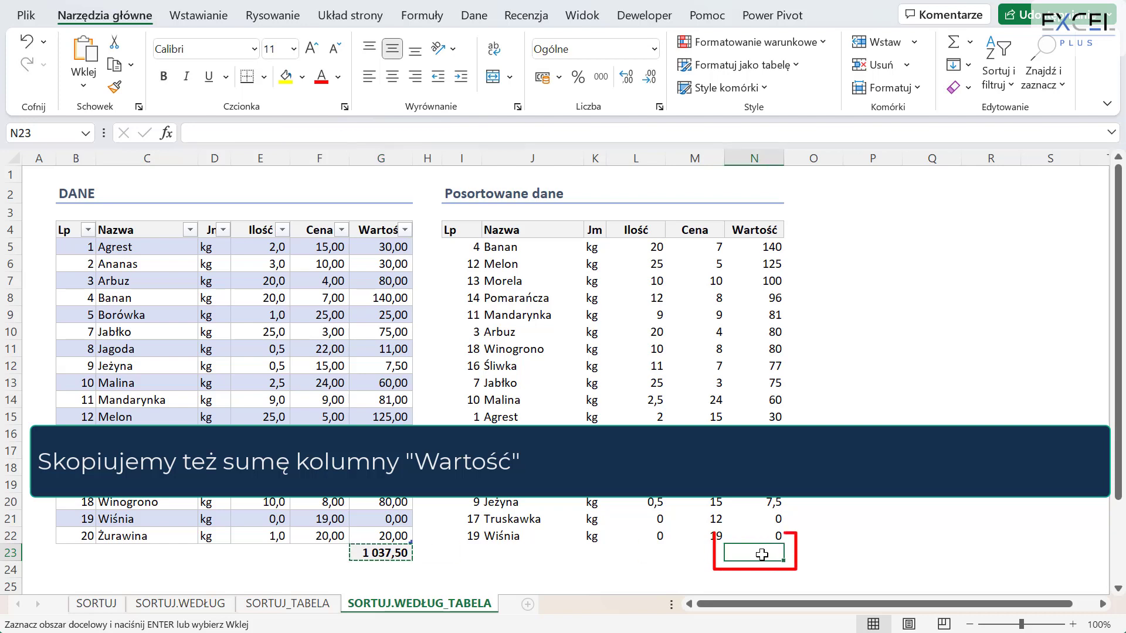
click(81, 56)
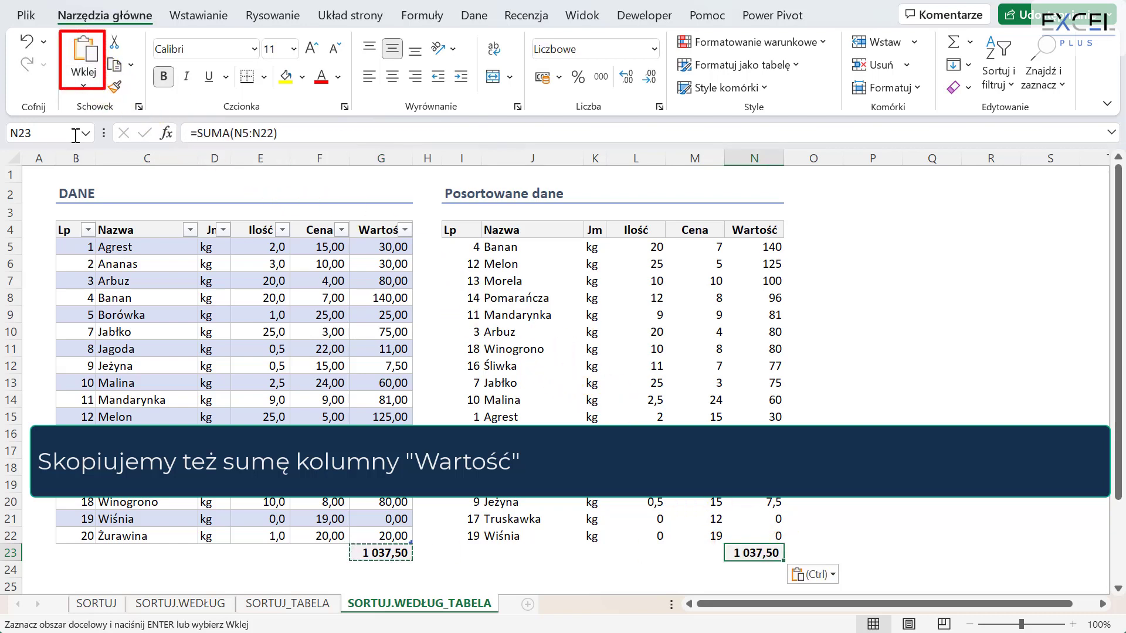
- Apply only the formatting of the source data B5:G22 to the sorted data starting at I5
mouse_move(82, 247)
mouse_down()
mouse_move(89, 268)
mouse_move(327, 432)
mouse_move(372, 498)
mouse_move(381, 534)
mouse_up()
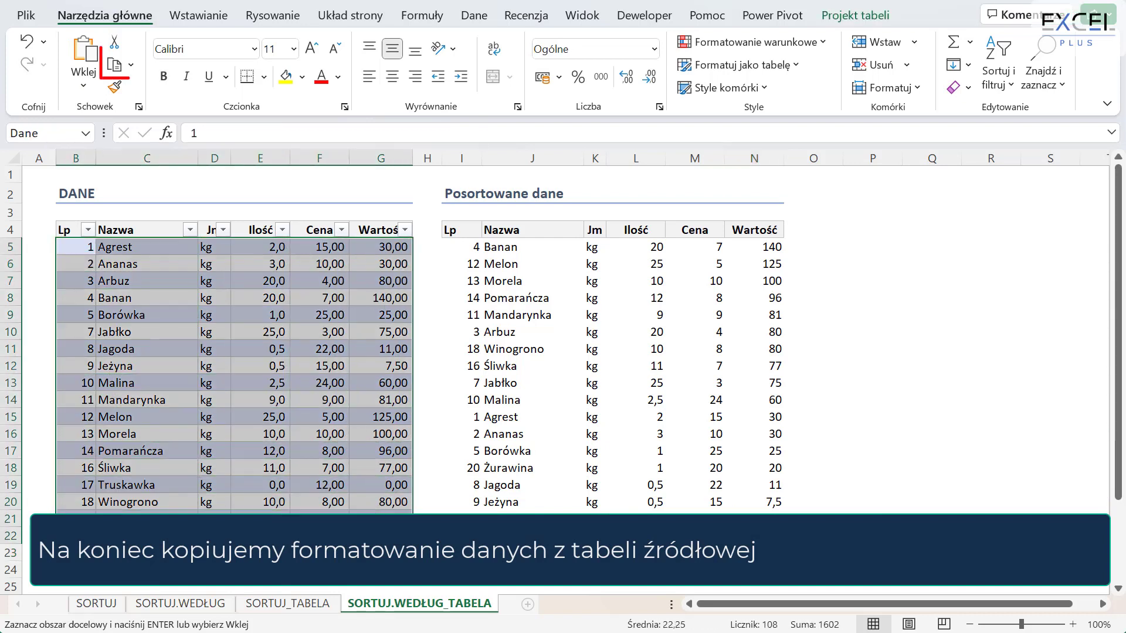
click(113, 64)
click(443, 248)
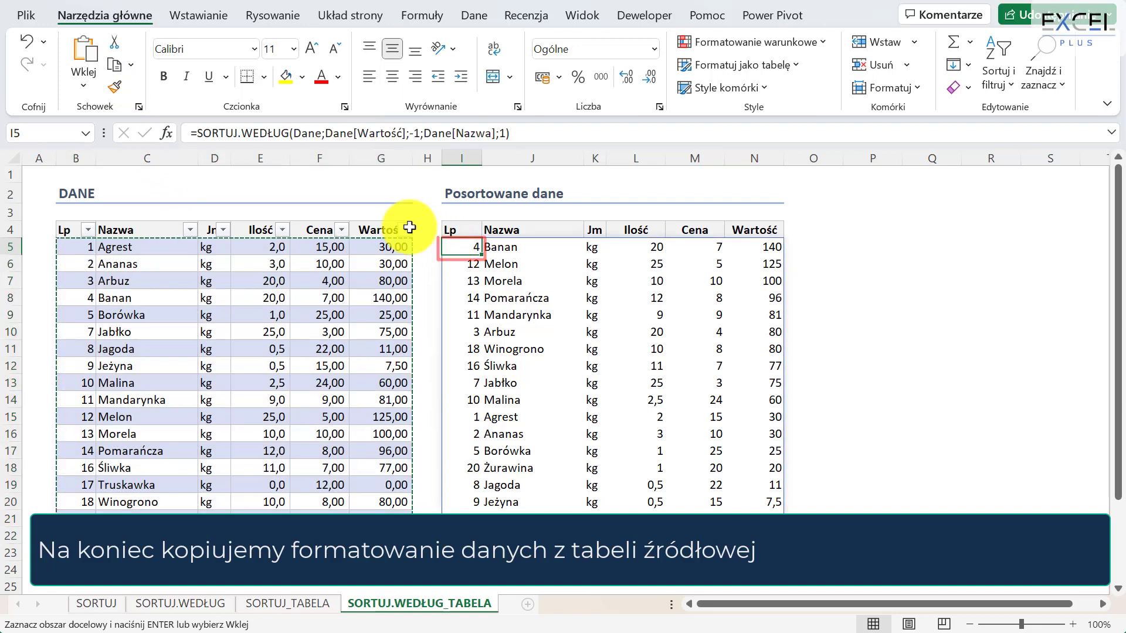
click(82, 86)
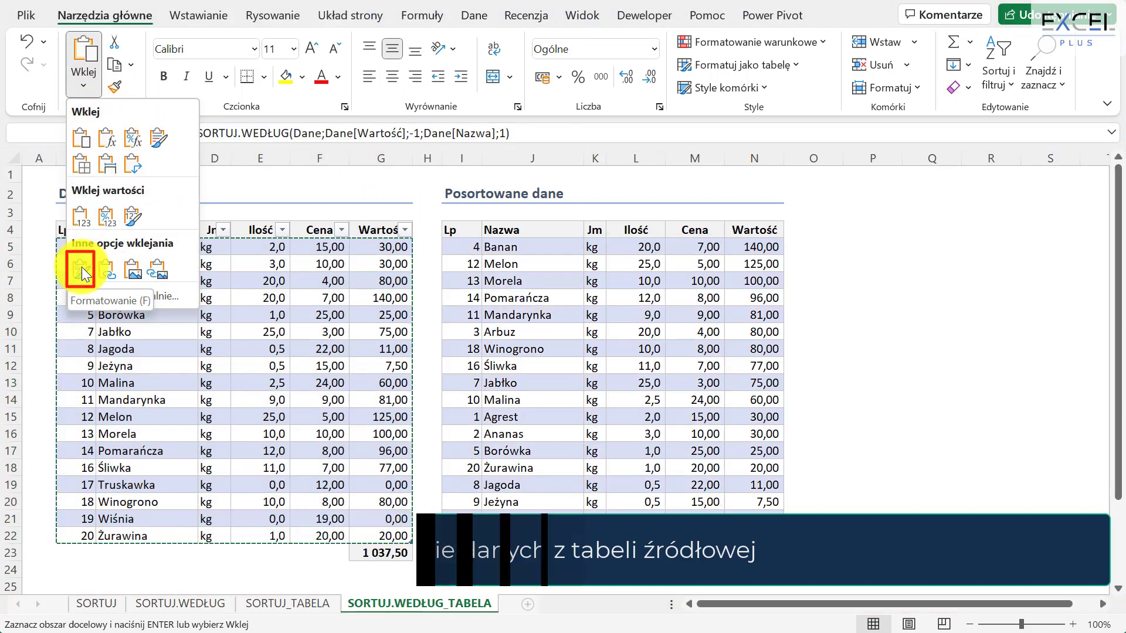
click(82, 271)
- Set the Truskawka quantity in E19 of the Dane table to 10 and check the Truskawka row in the sorted data
click(258, 482)
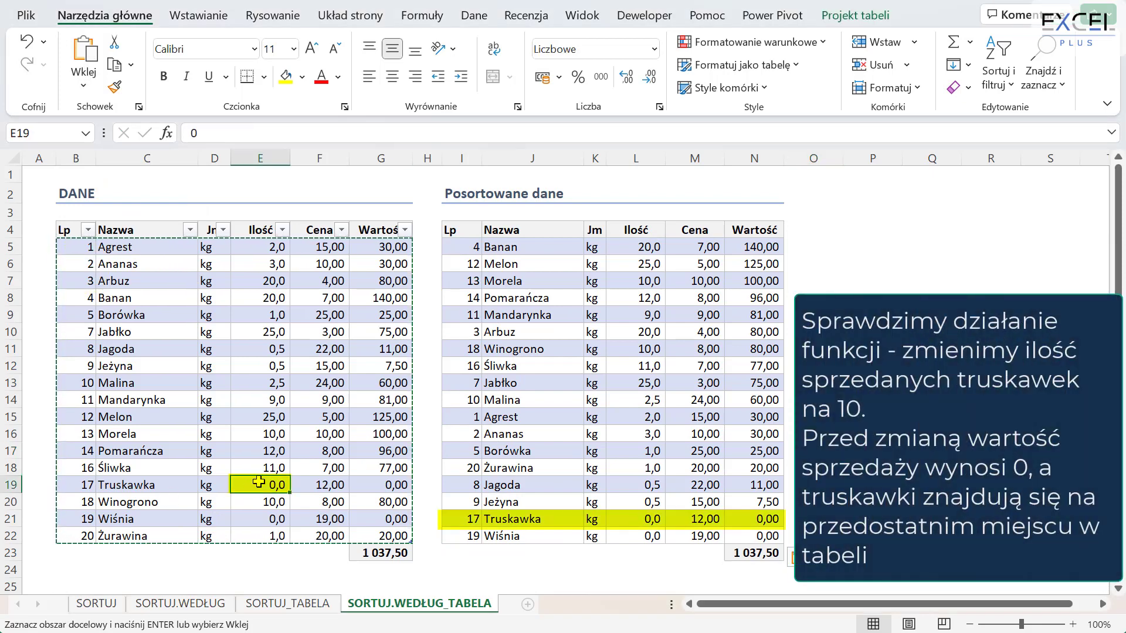
text(10)
key(Return)
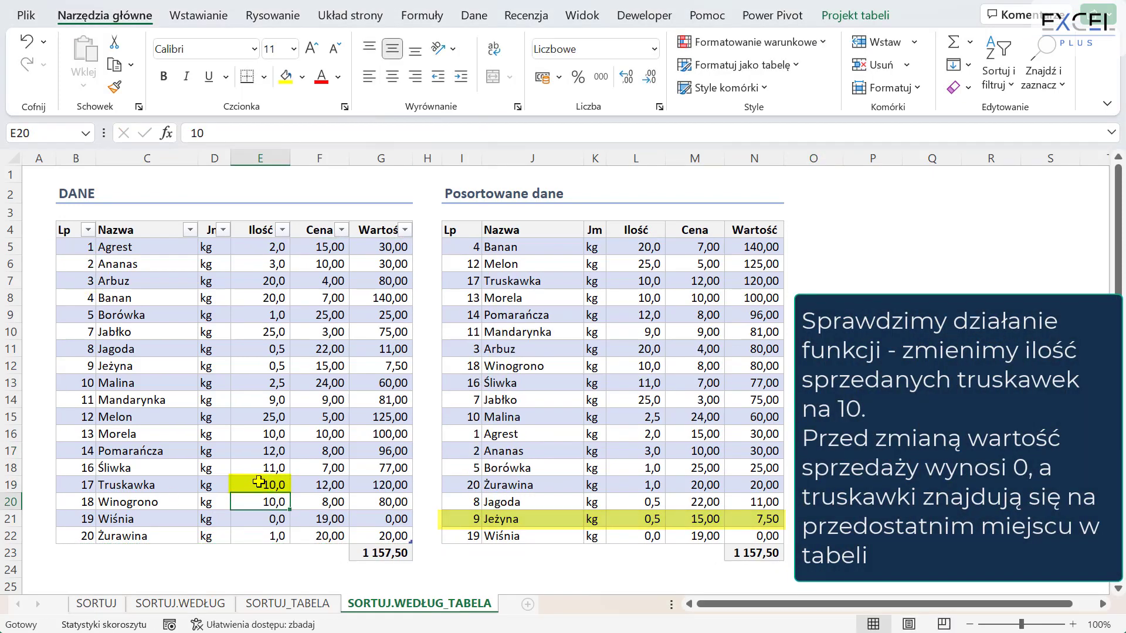
click(463, 283)
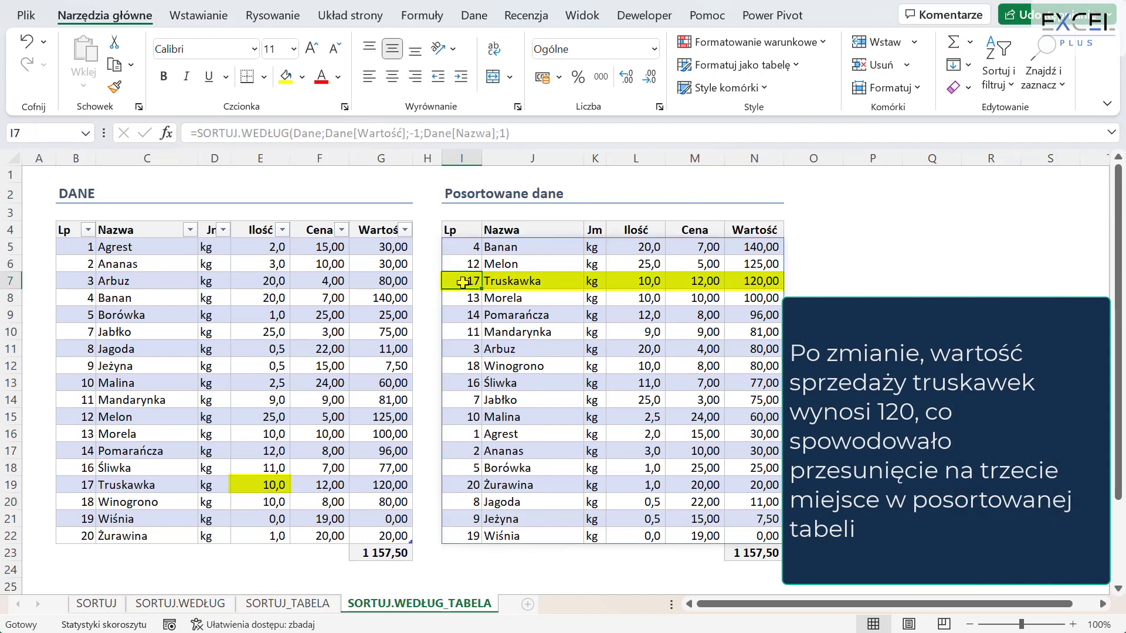